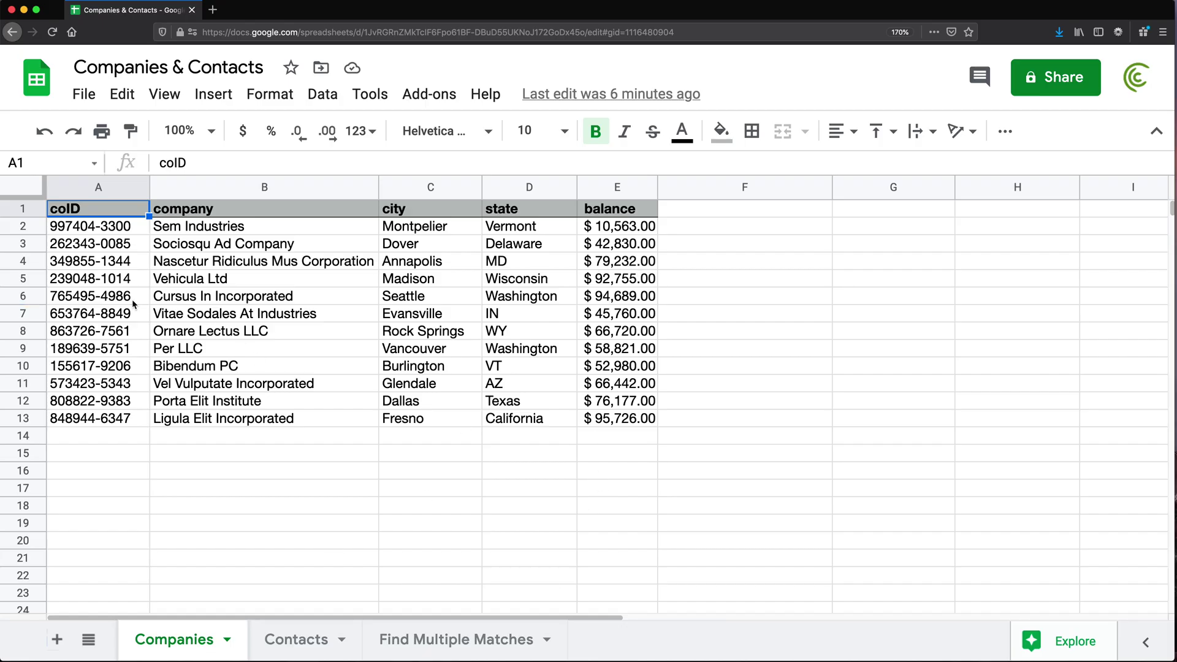
drag(104, 227, 101, 418)
click(112, 233)
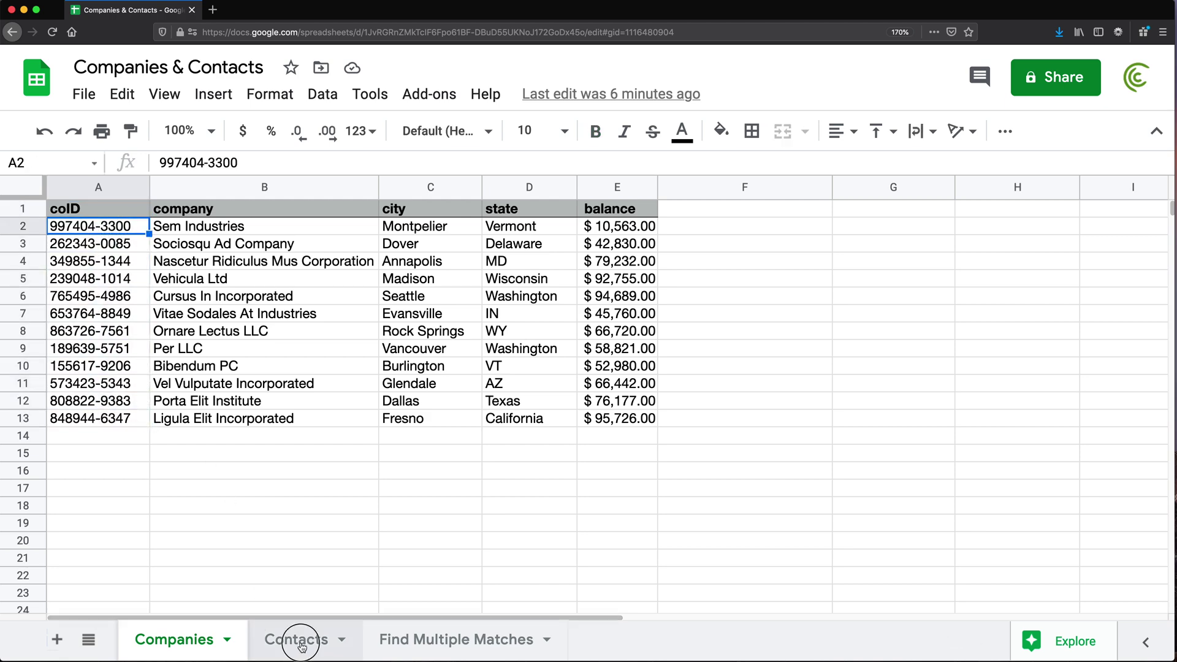
click(300, 646)
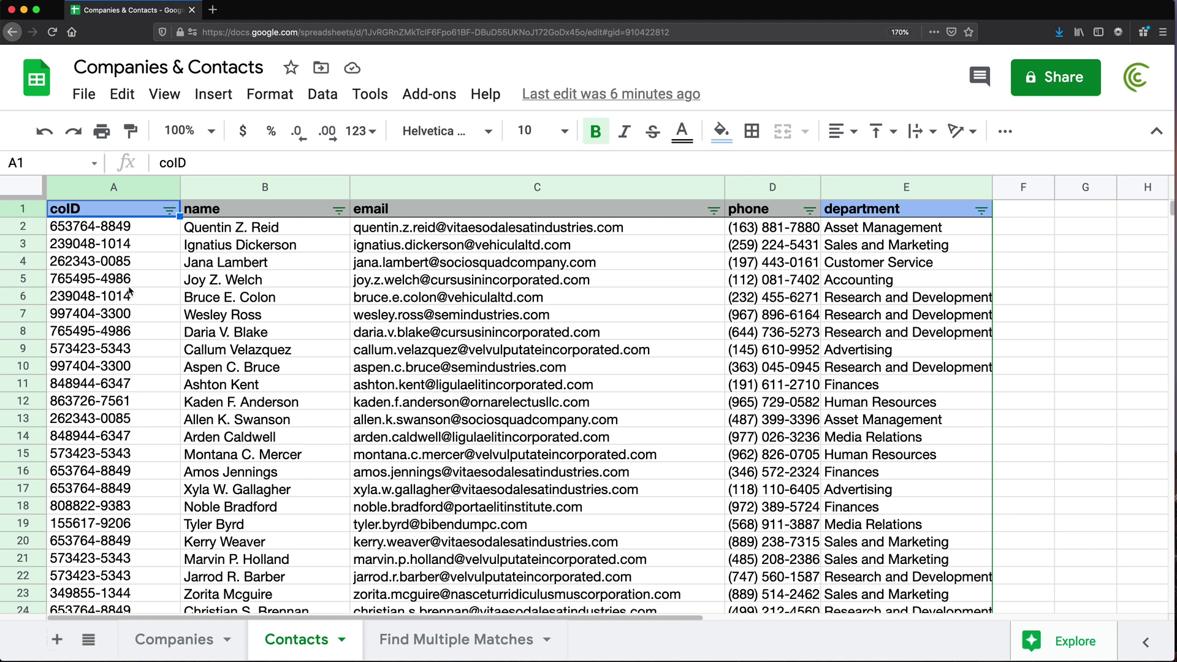
click(174, 639)
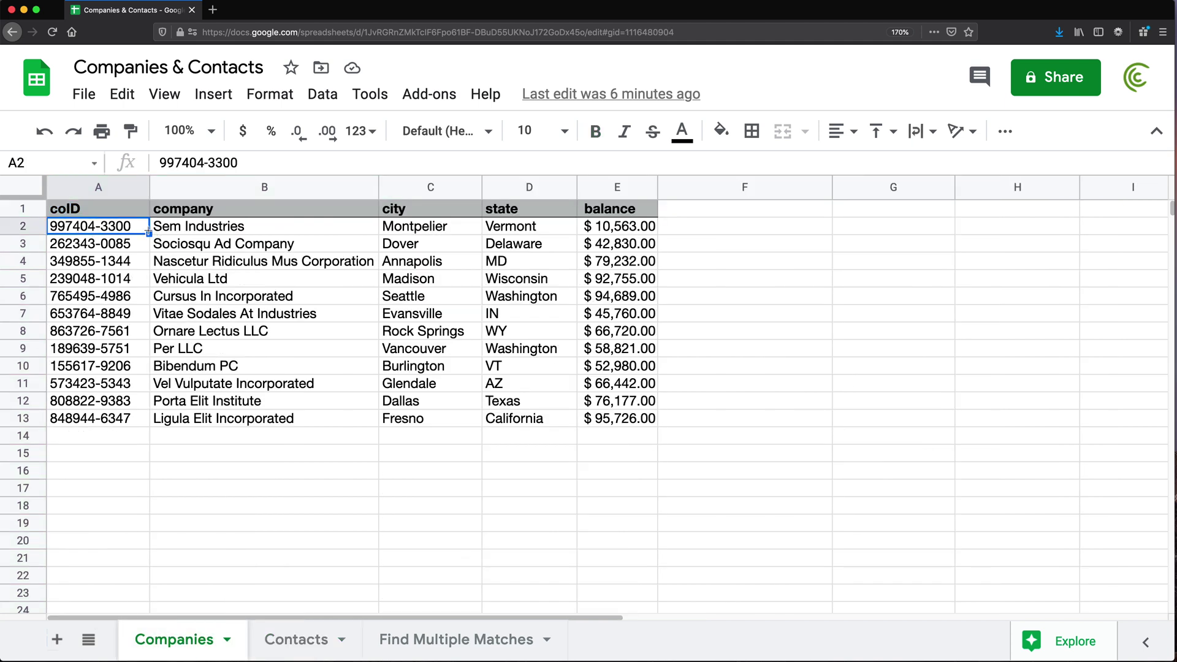
key(ctrl+c)
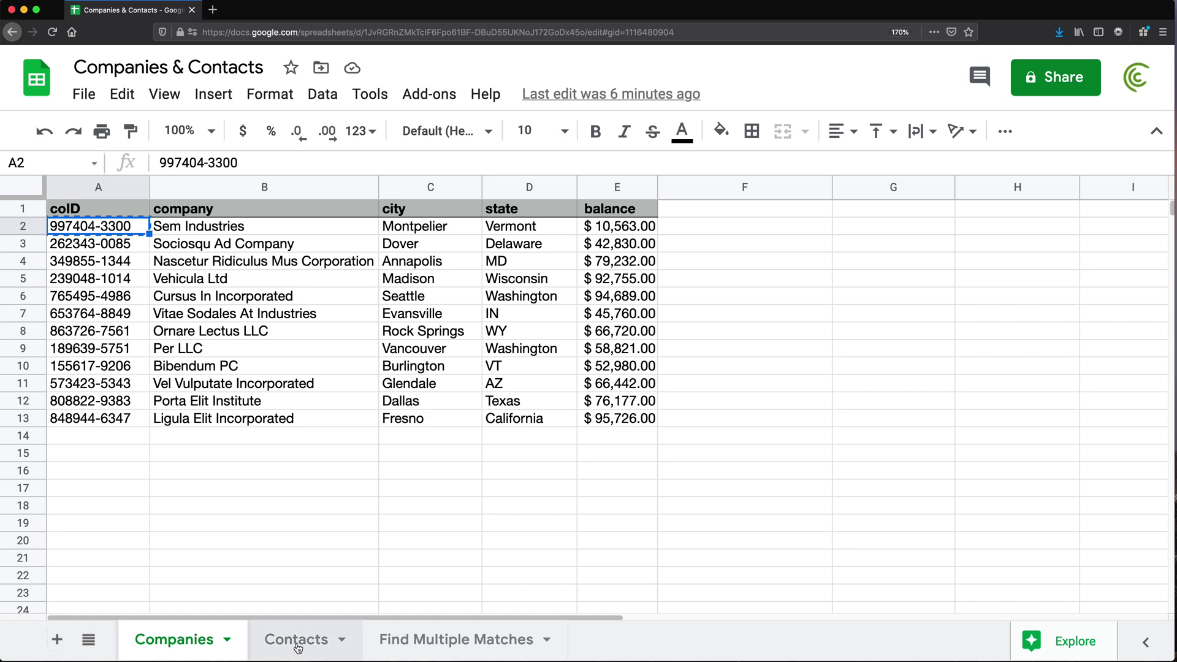
click(296, 641)
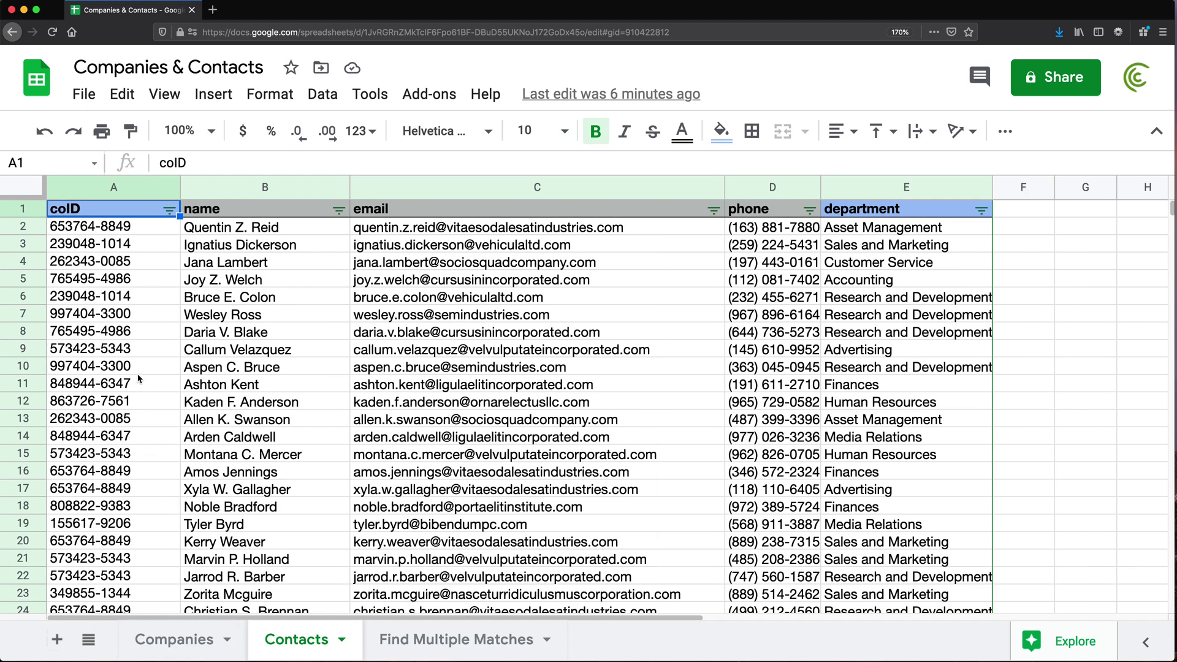
key(ctrl+f)
key(ctrl+v)
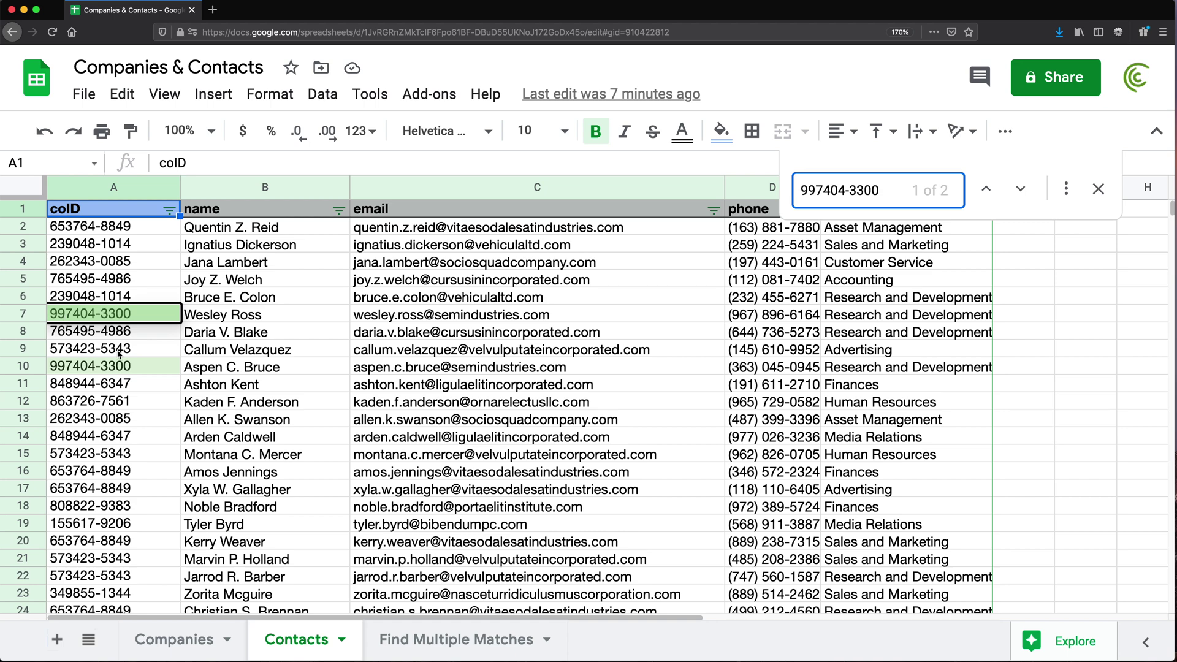
scroll(151, 386, down, 5)
scroll(110, 343, up, 5)
click(190, 643)
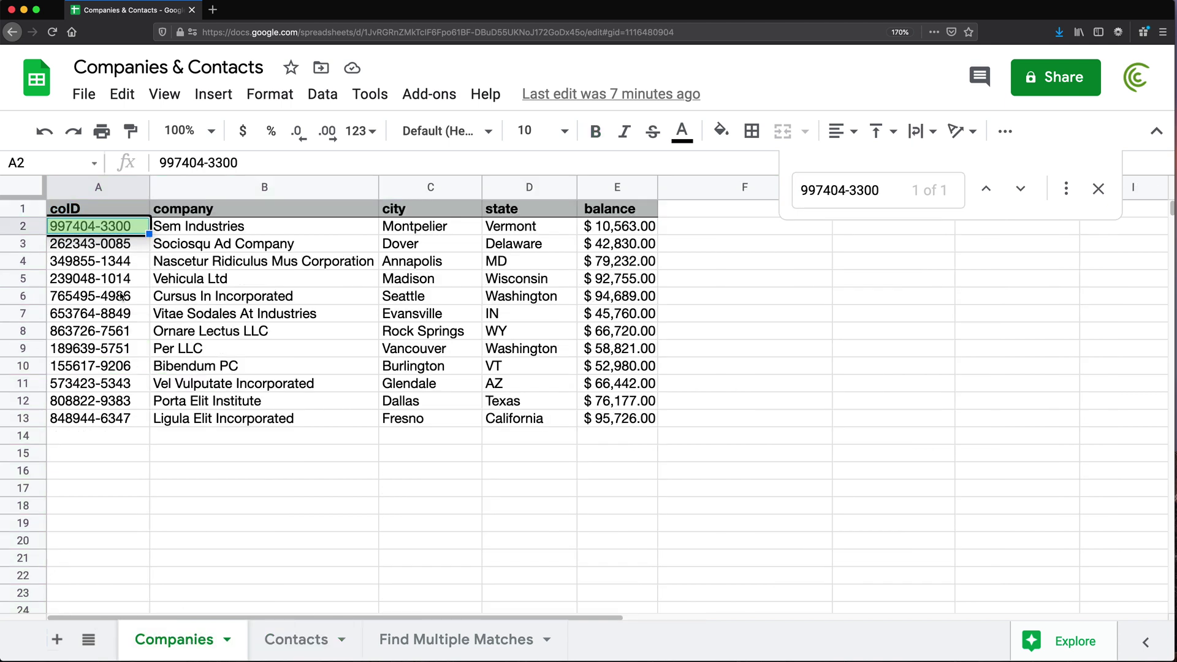
click(102, 248)
key(ctrl+c)
click(299, 641)
key(ctrl+f)
key(ctrl+v)
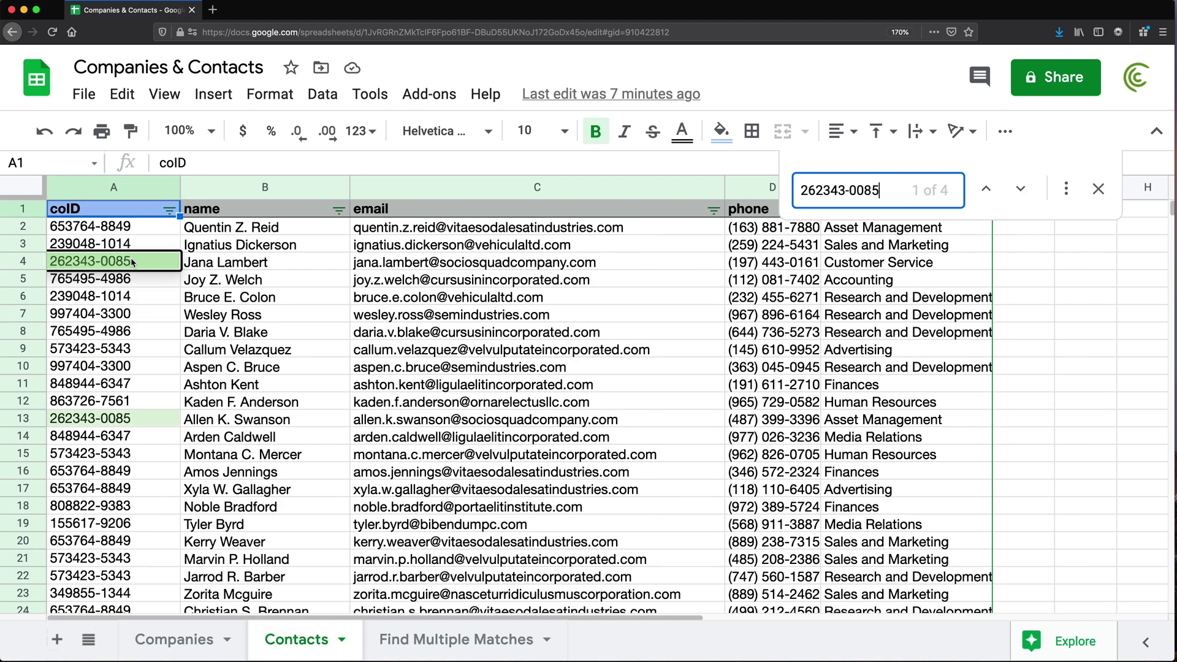
scroll(142, 434, down, 5)
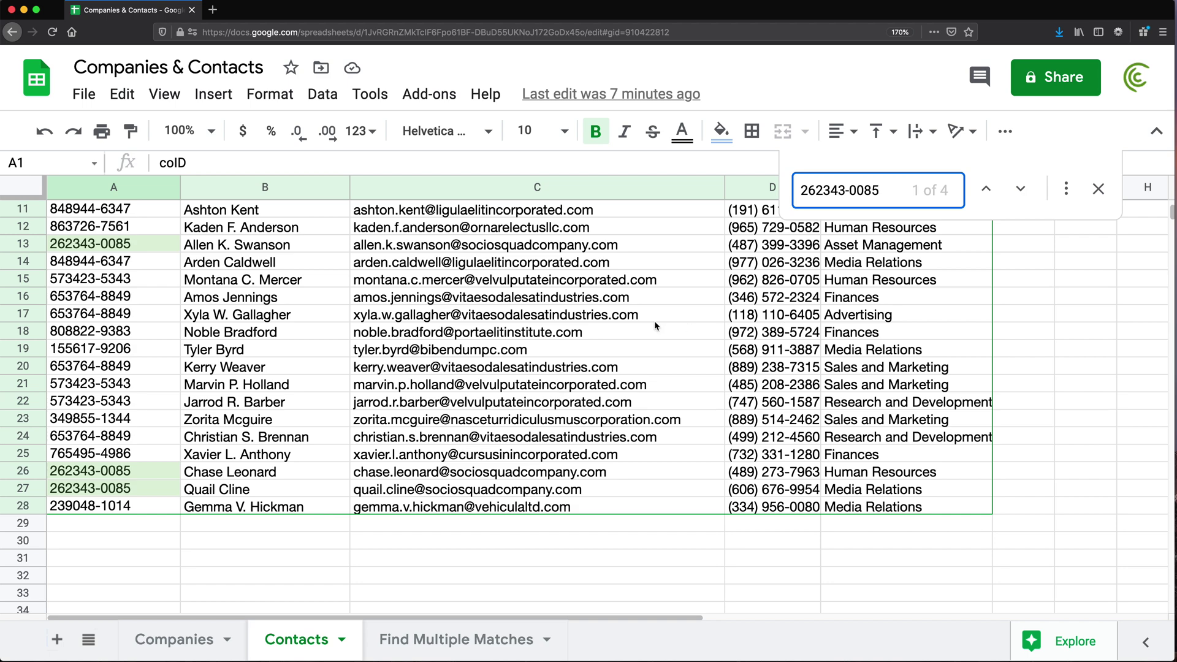
mouse_move(614, 323)
scroll(614, 324, up, 5)
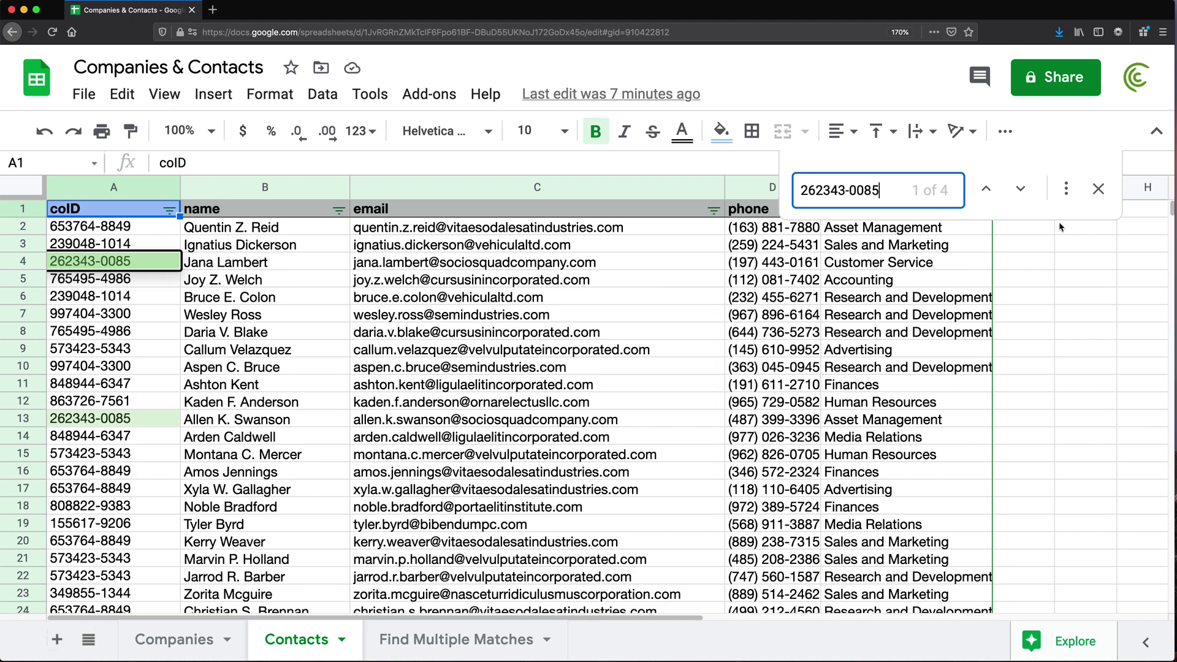
click(1092, 200)
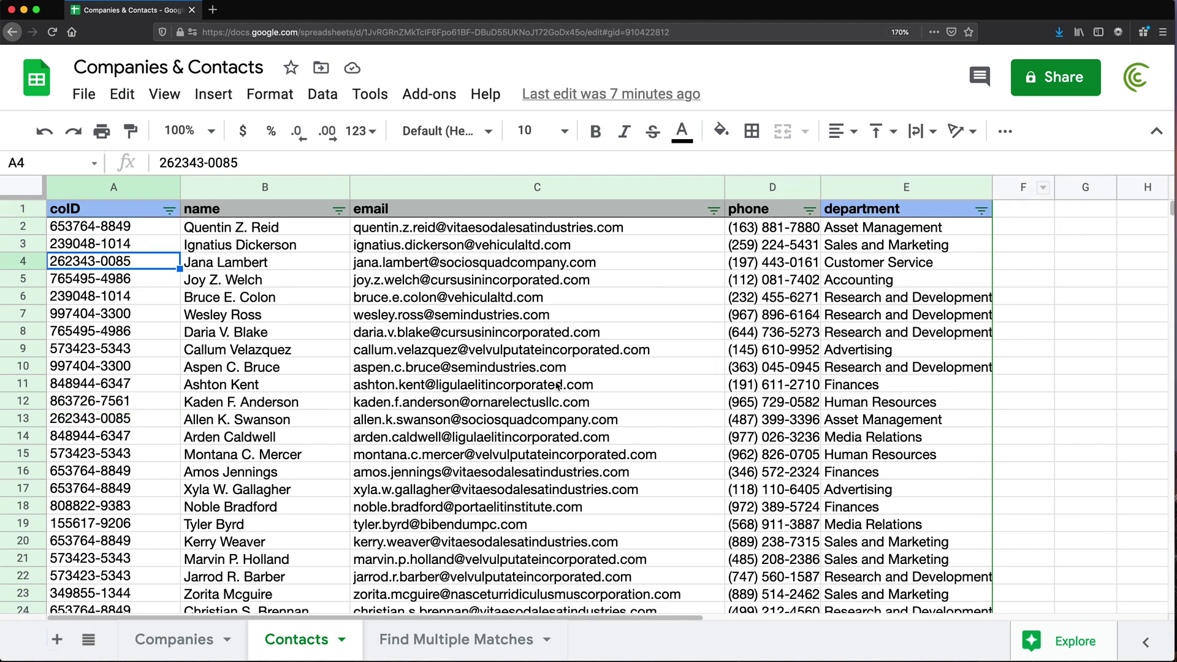
Step: Start a FILTER function in Companies cell F2
click(191, 641)
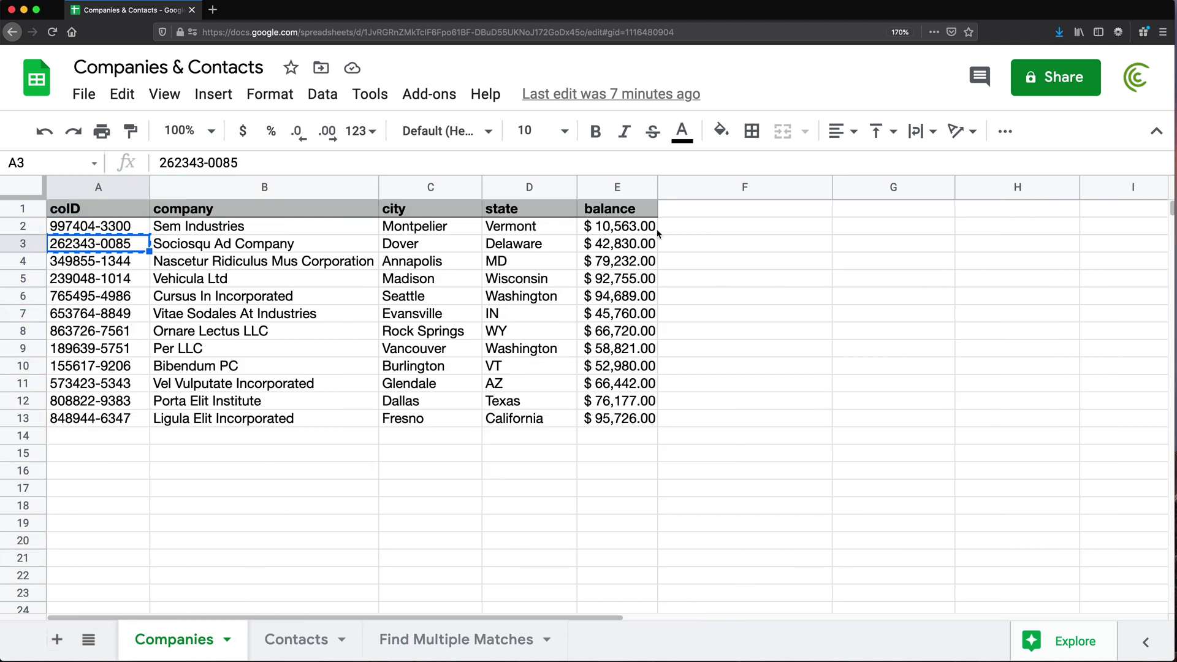
click(700, 230)
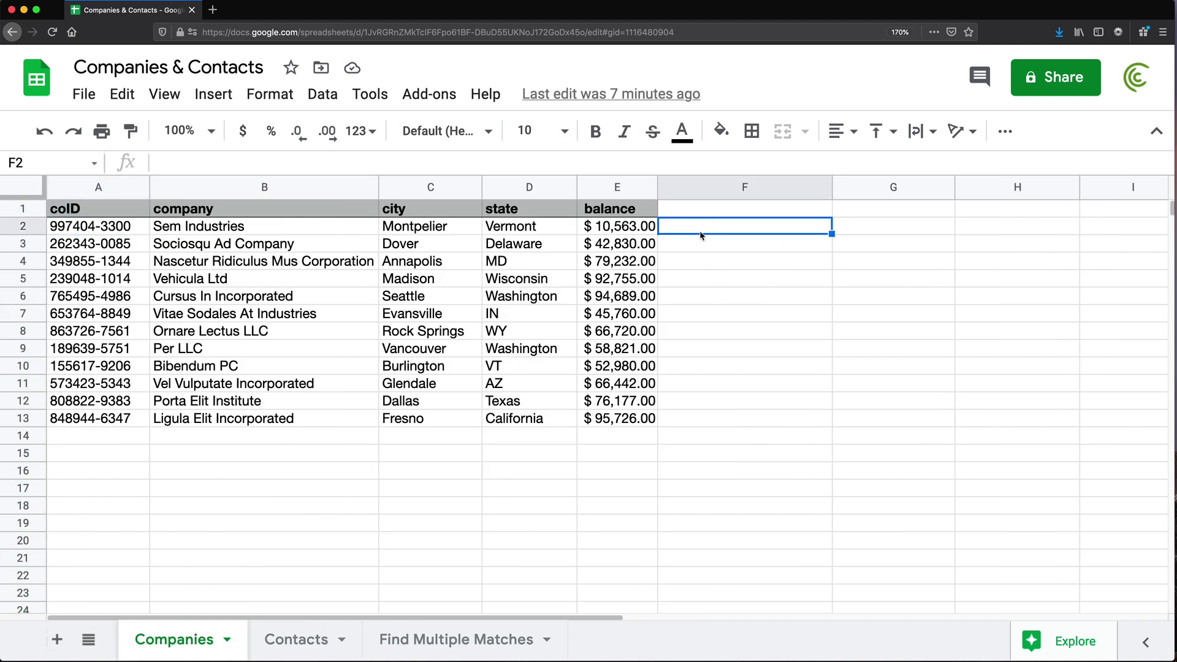
text(=FILT)
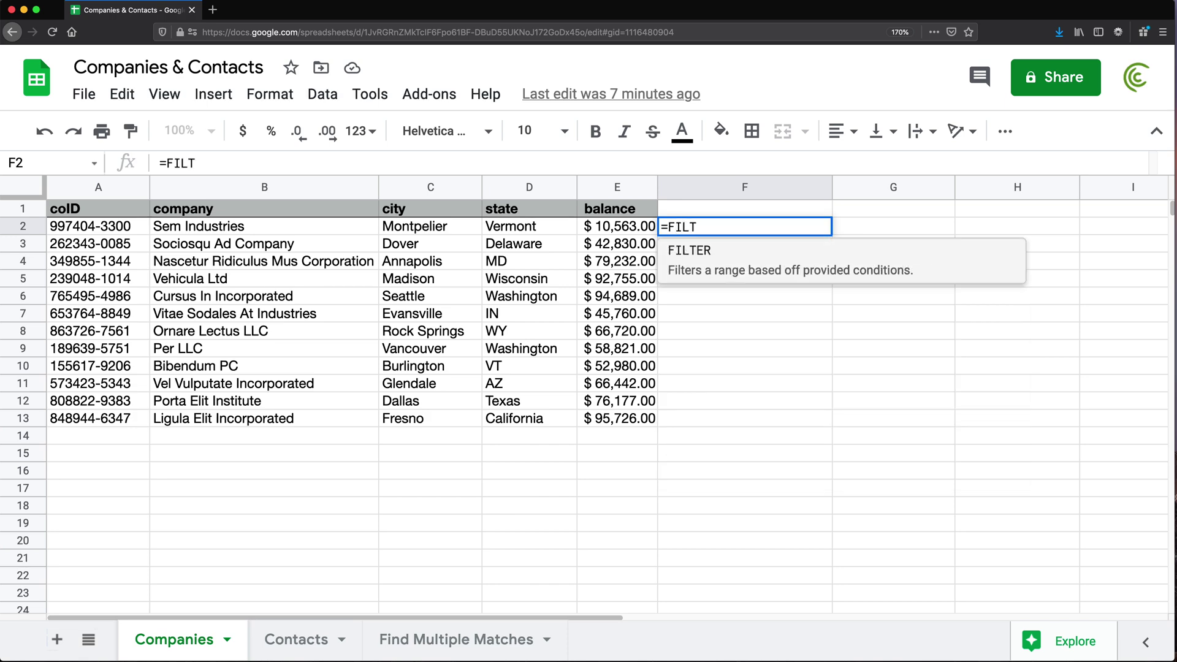
key(Tab)
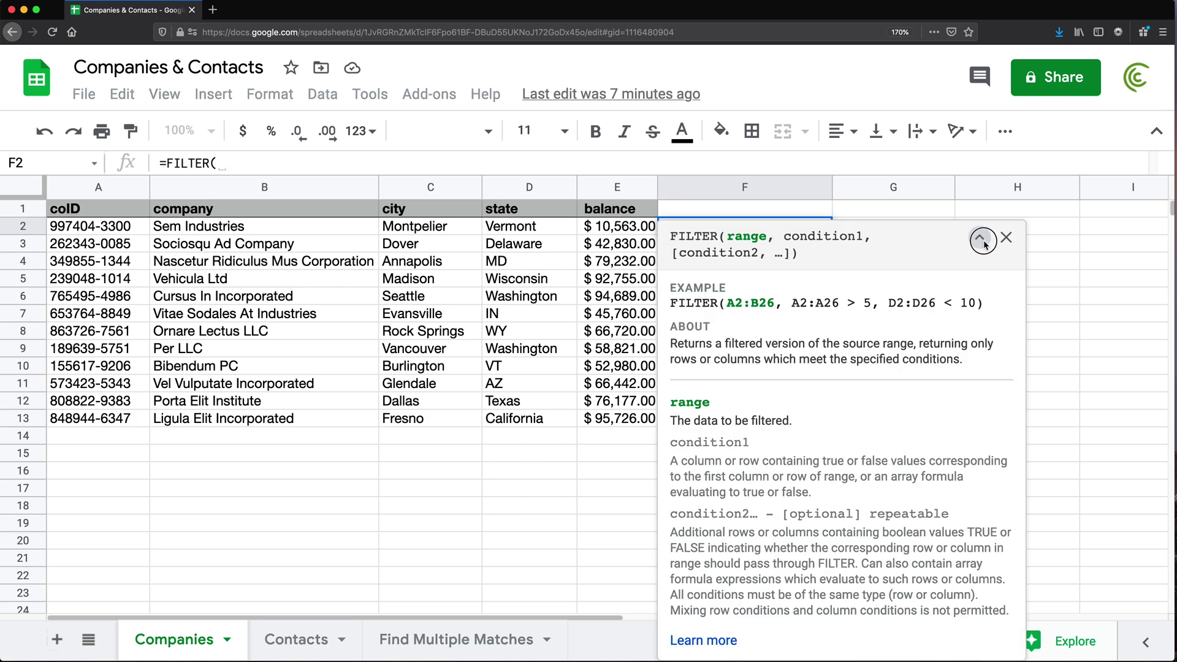
click(978, 238)
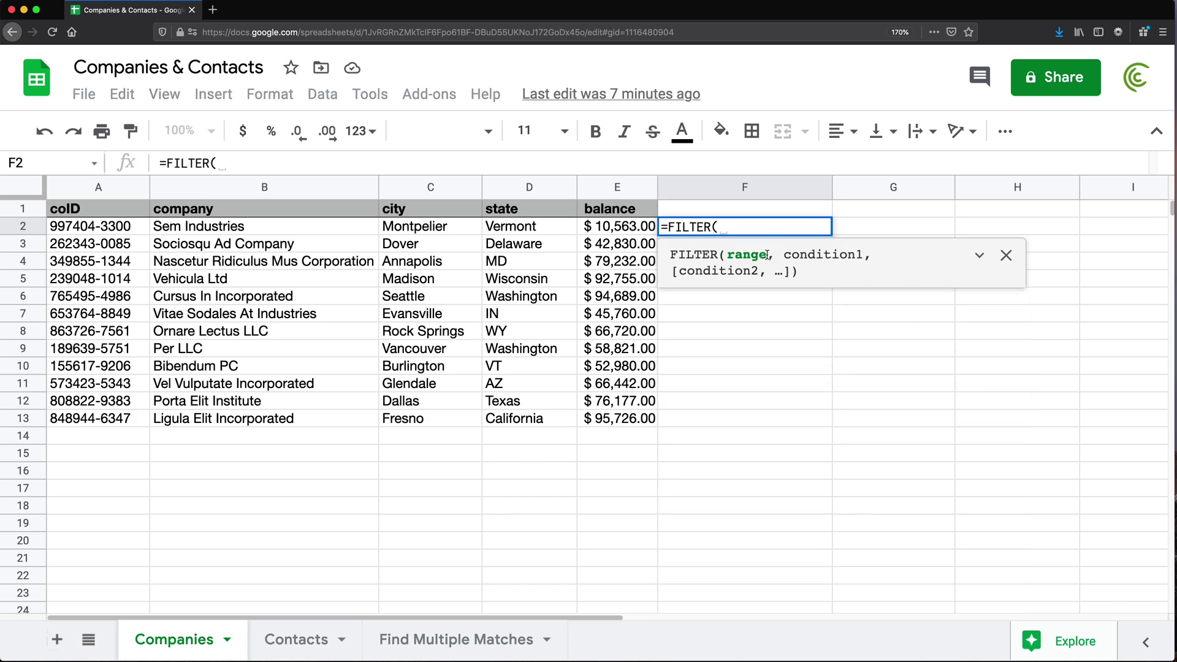
Step: Add absolute Contacts!$B:$B as the range and begin the condition Contacts!$A:$A=
click(300, 639)
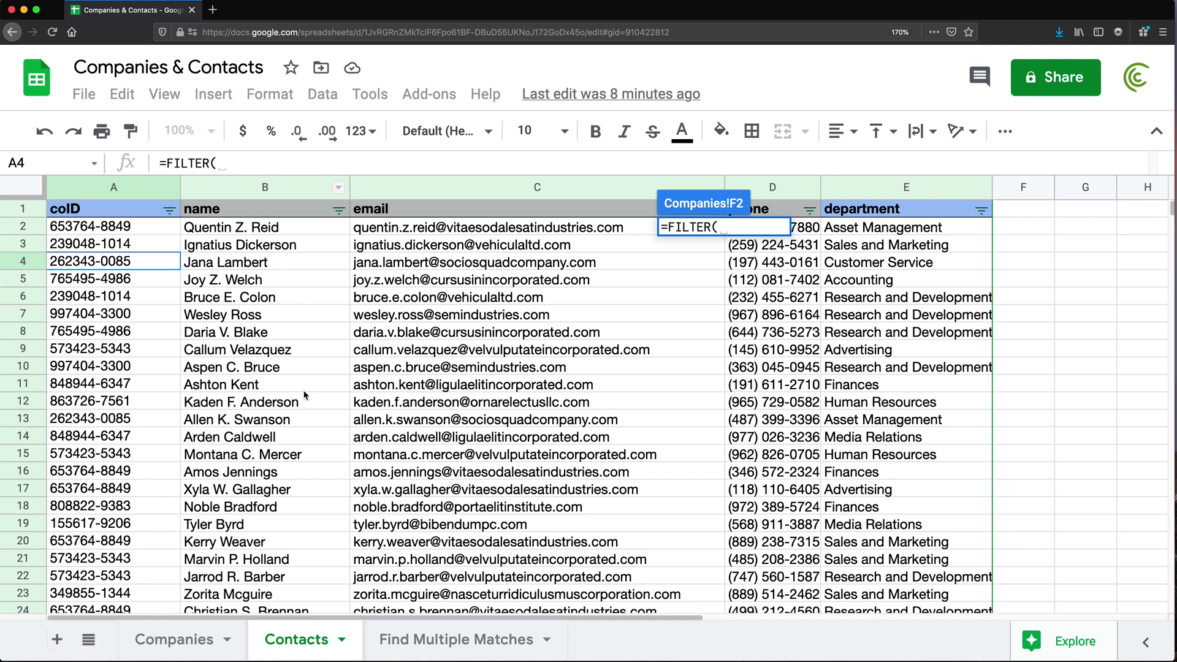
click(270, 190)
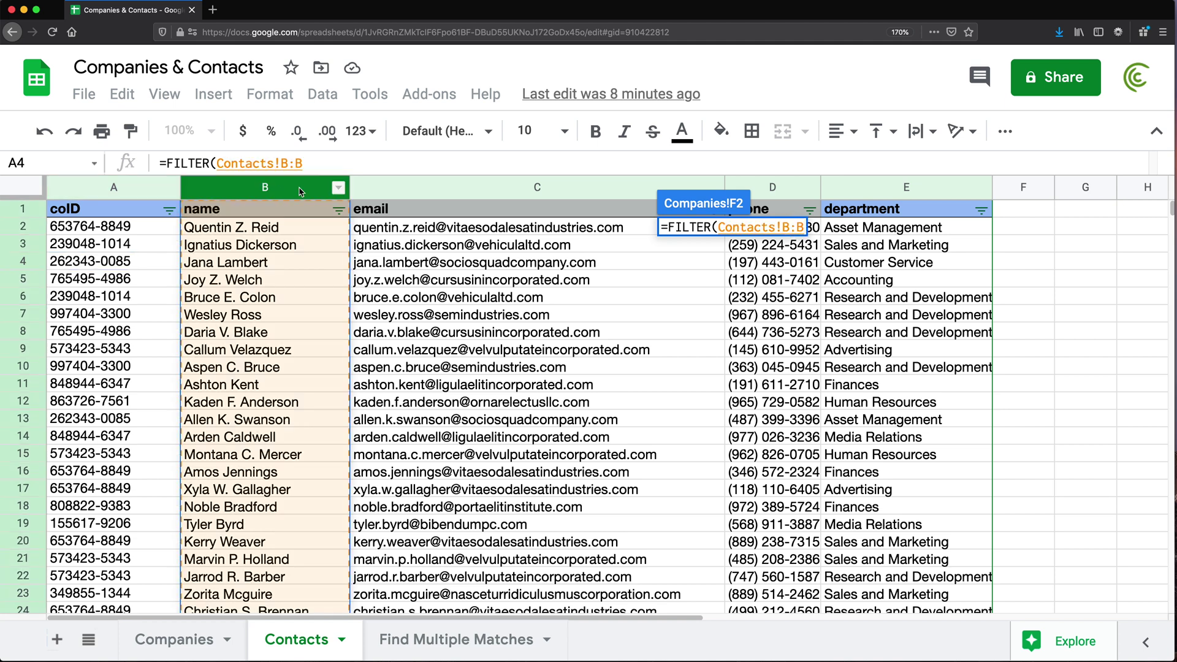
key(F4)
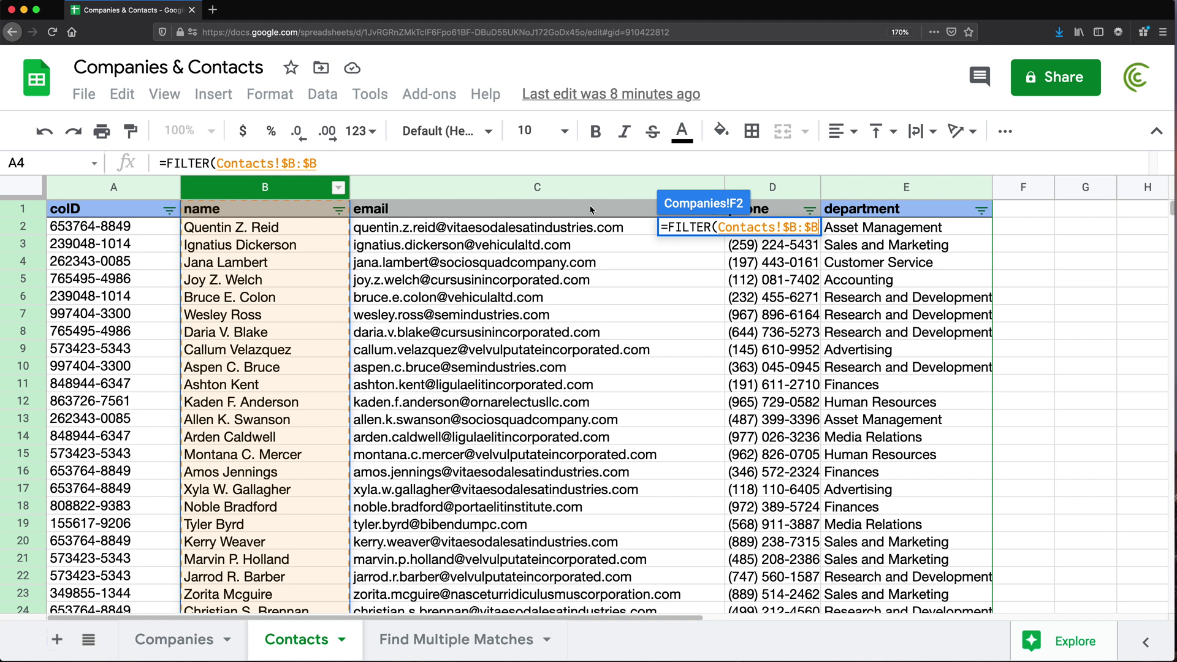
text(,)
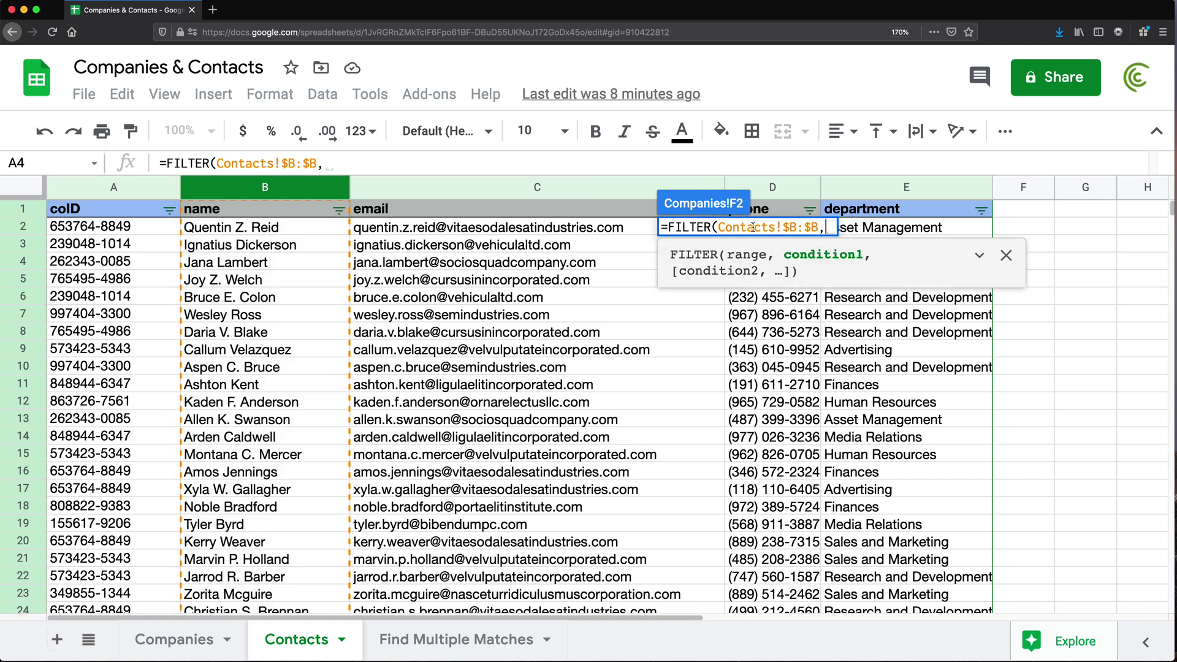
mouse_move(598, 335)
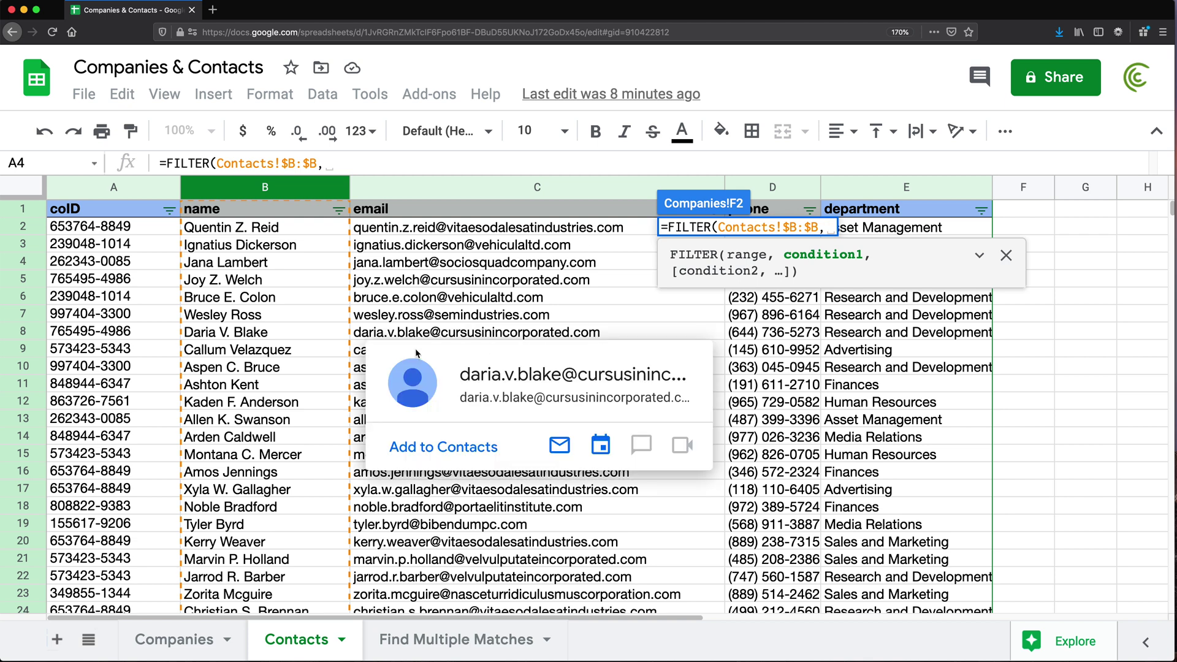
click(110, 188)
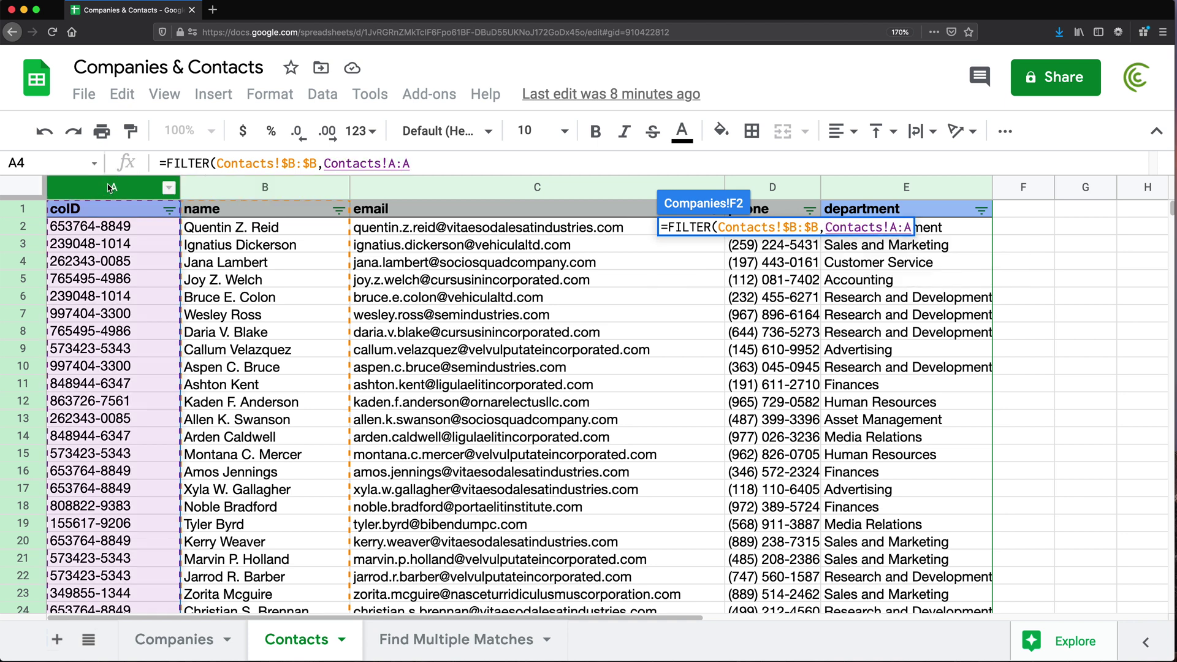
key(F4)
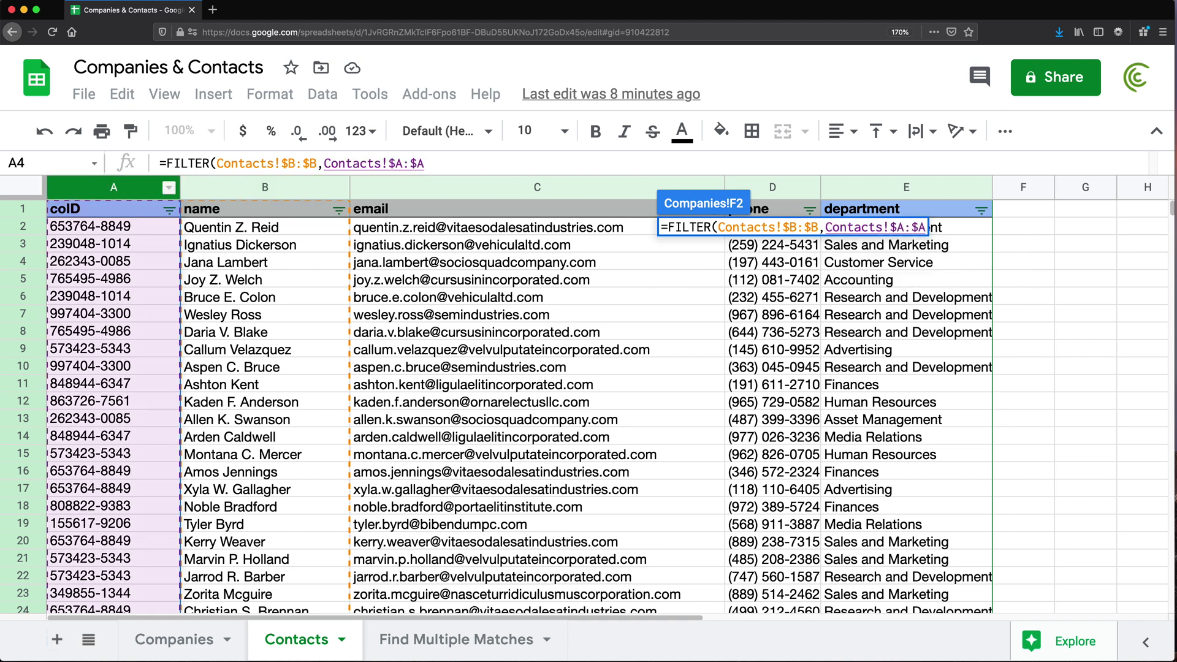
text(=)
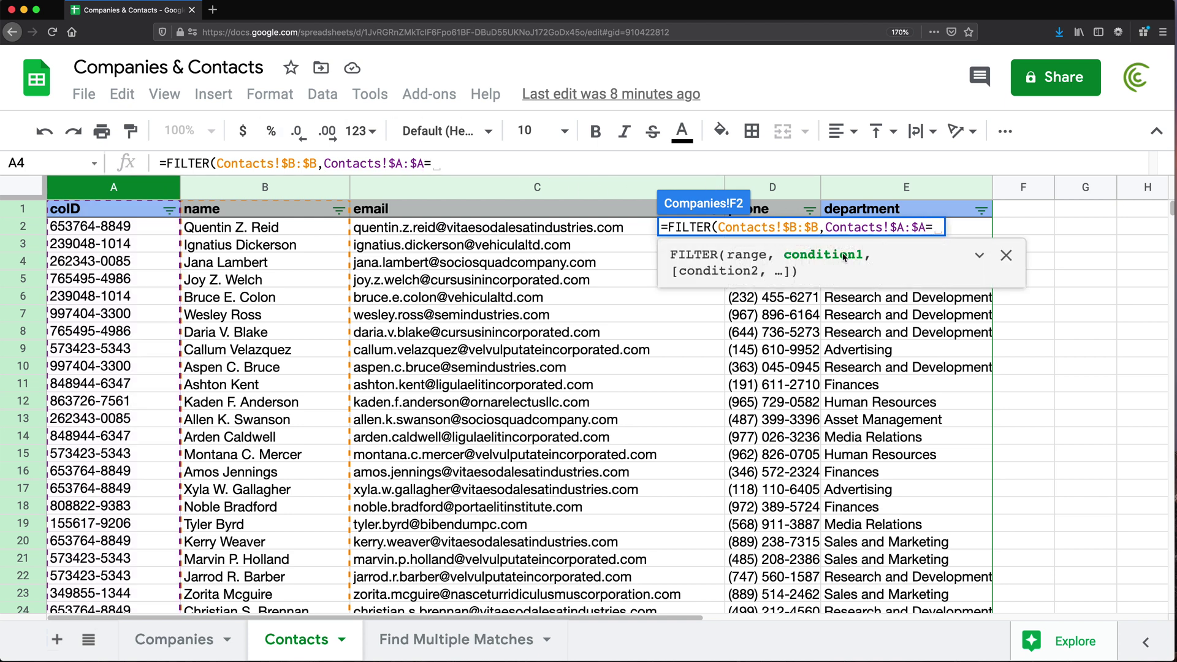
Step: Finish F2 as =FILTER(Contacts!$B:$B,Contacts!$A:$A=A2) and check the A2 value preview
click(177, 640)
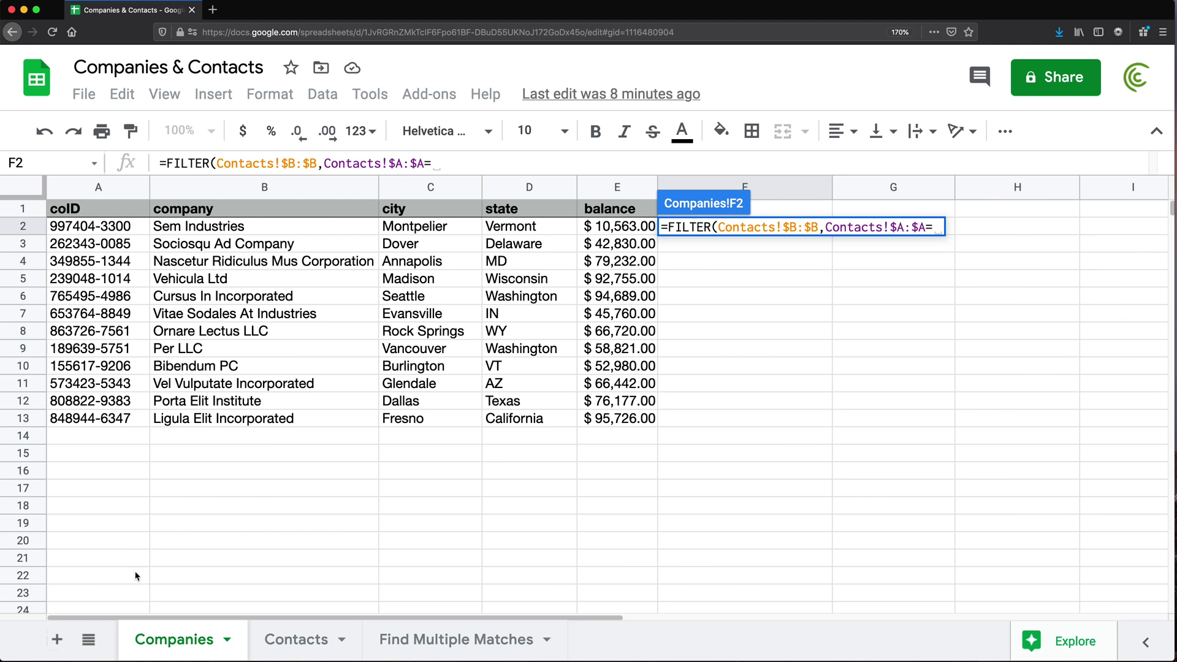
click(109, 228)
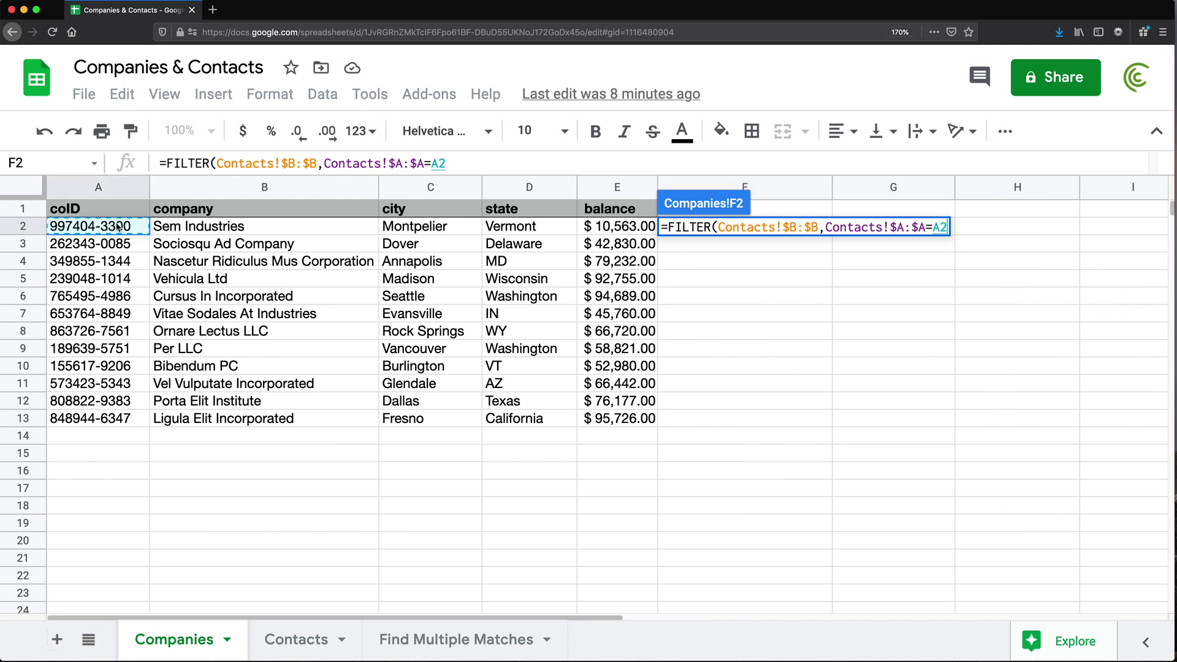
text())
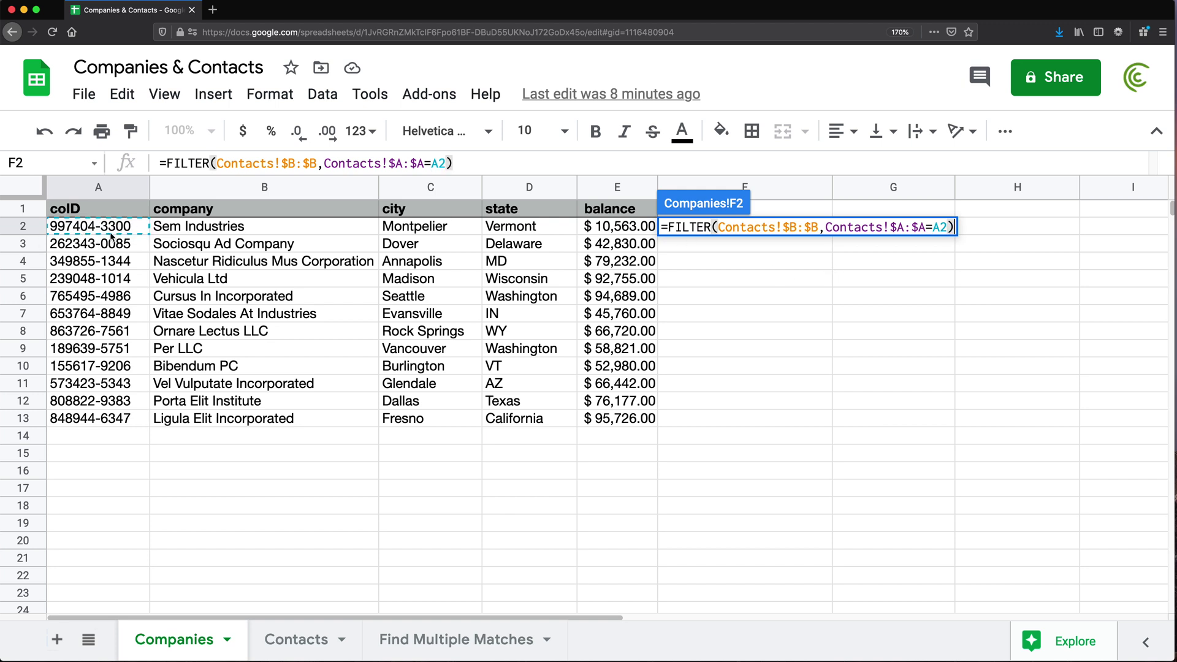
click(933, 228)
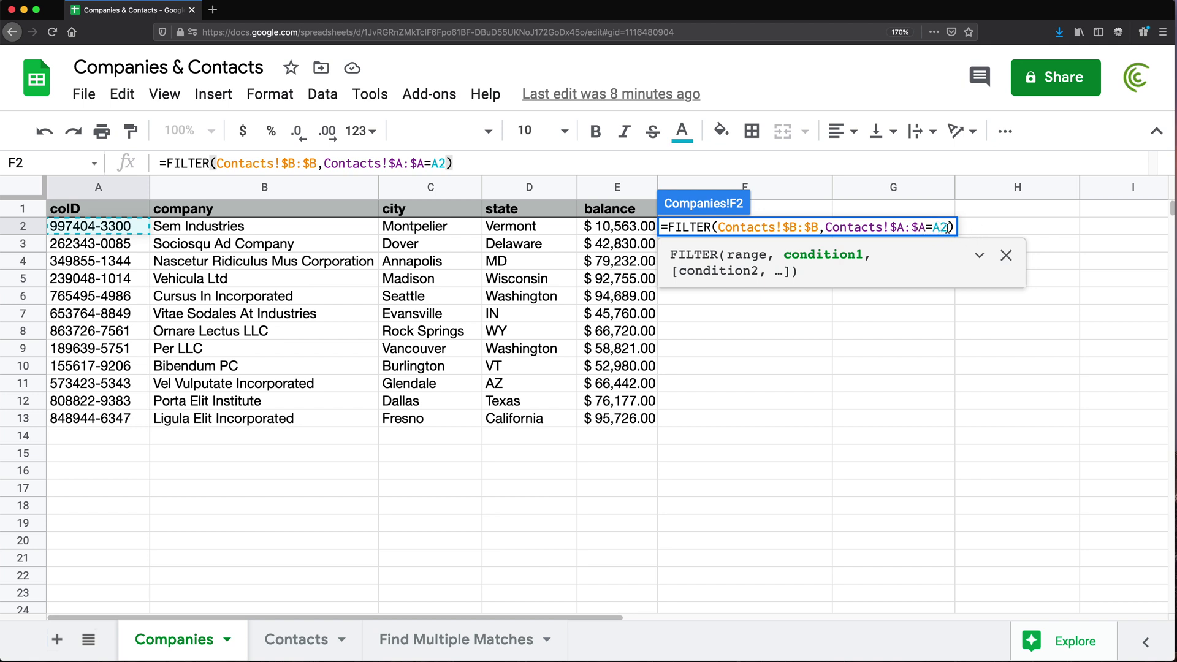
drag(948, 227, 936, 230)
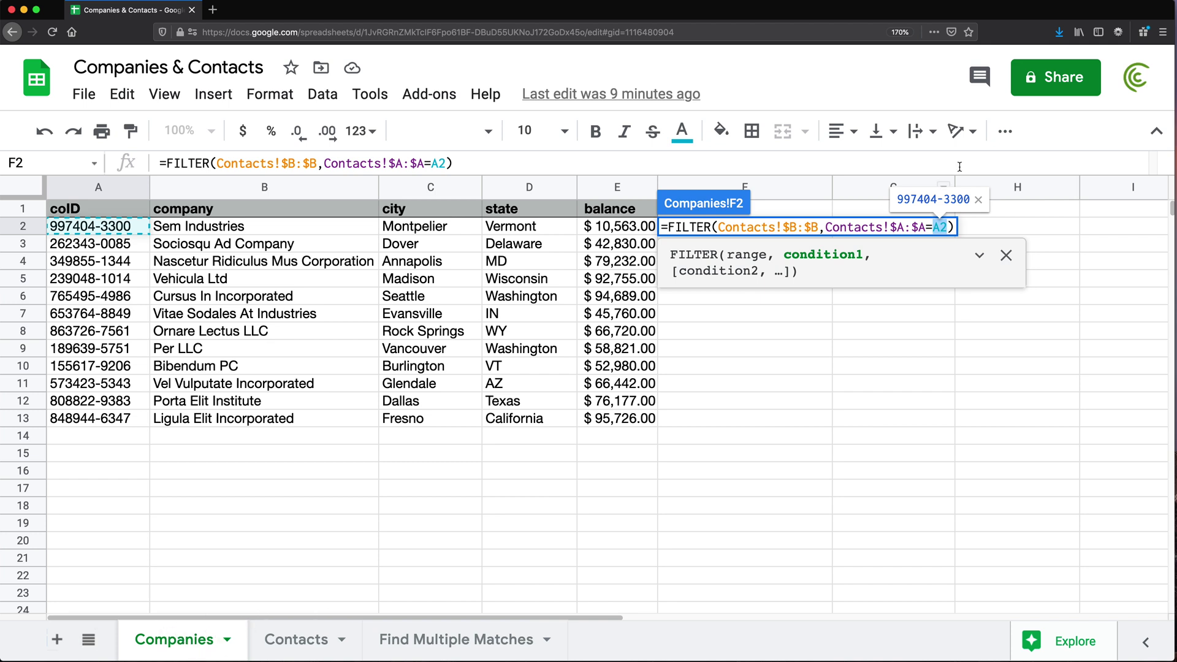
click(953, 227)
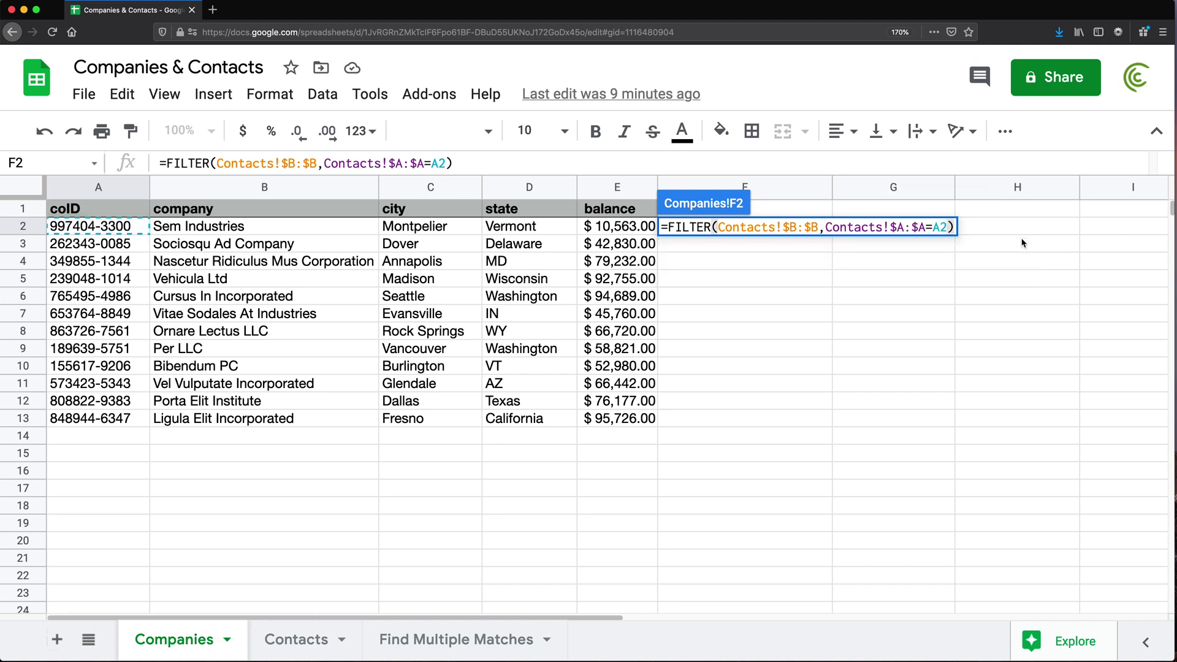
key(Return)
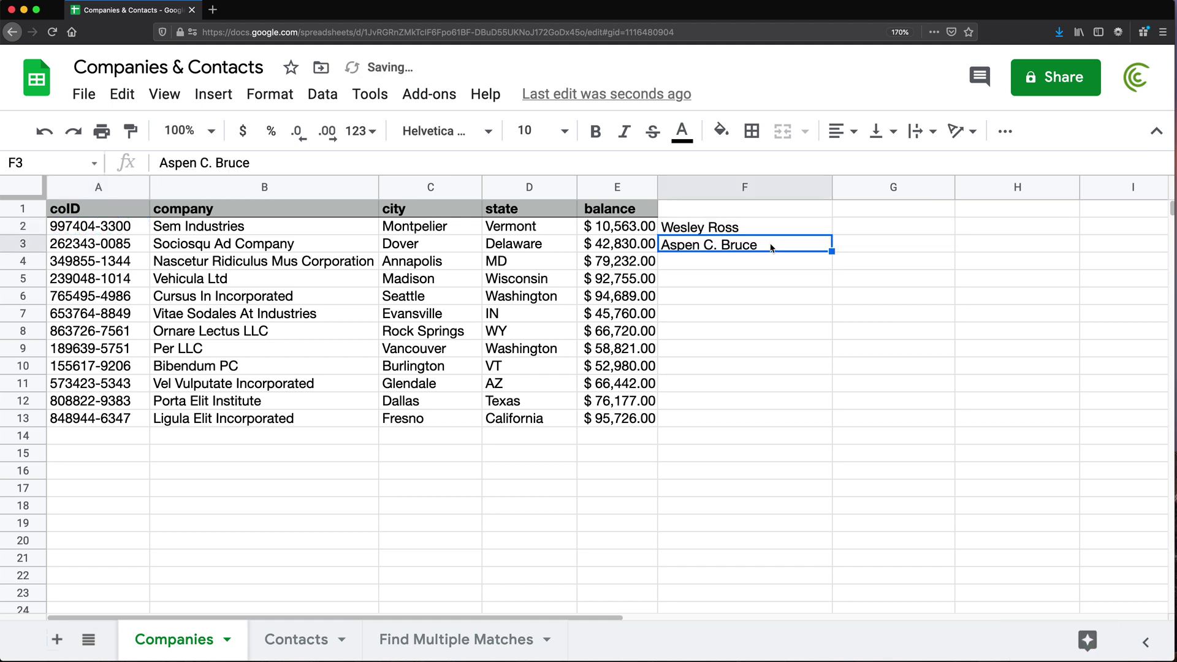
drag(727, 230, 718, 248)
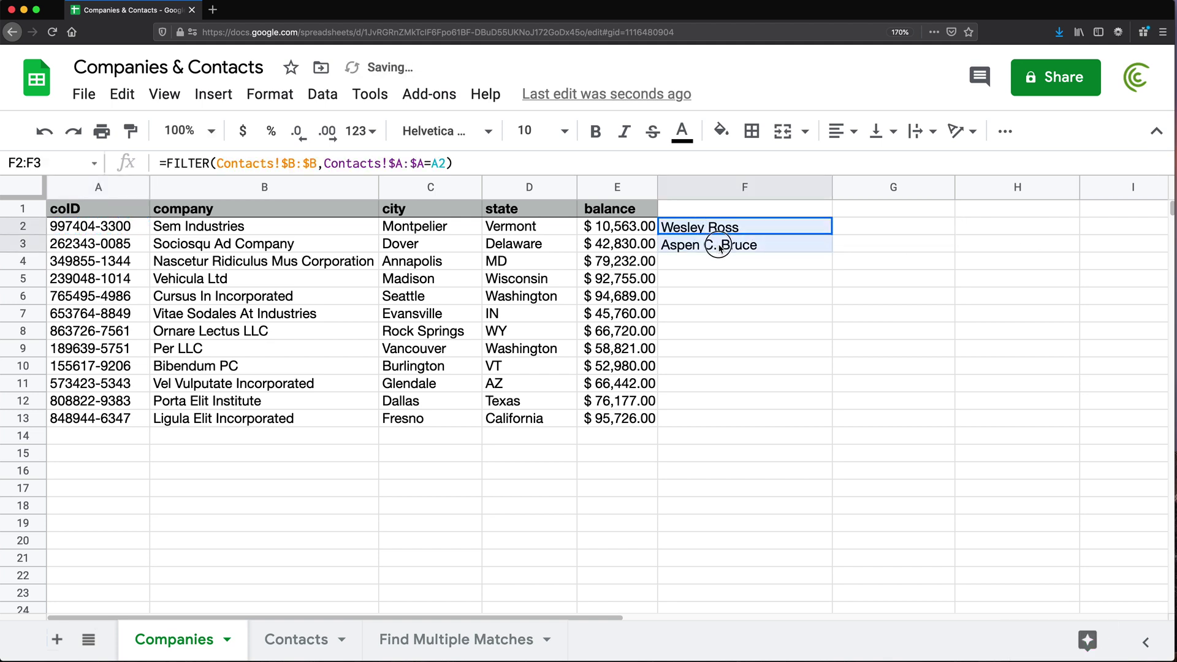
click(90, 226)
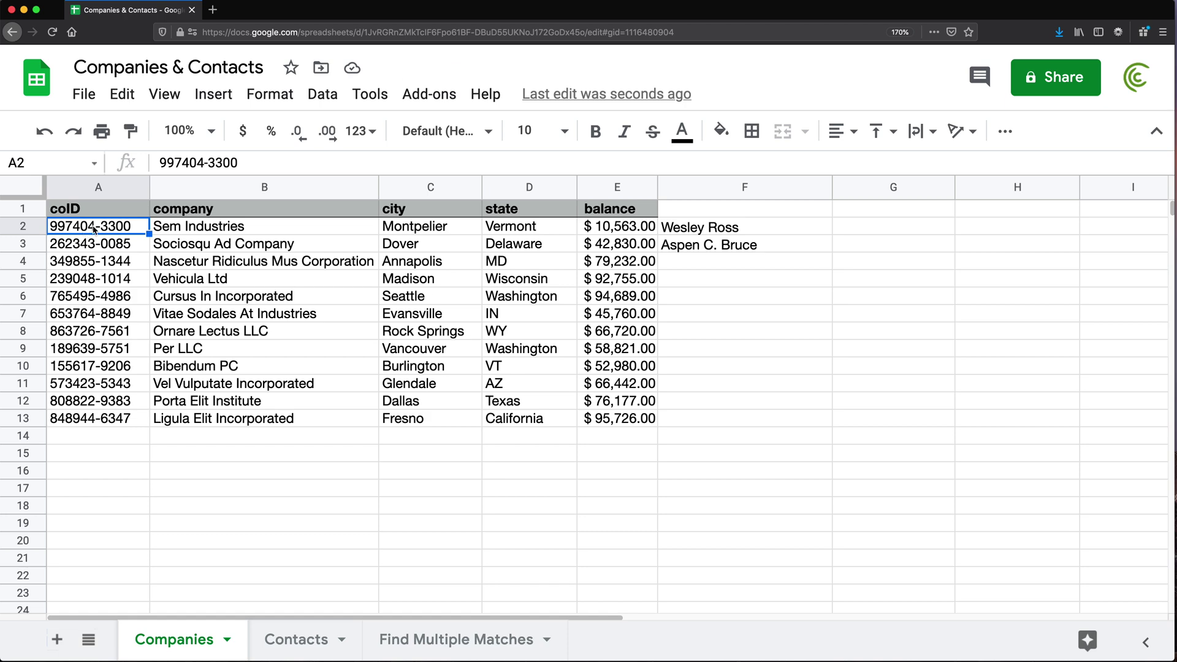
key(super+c)
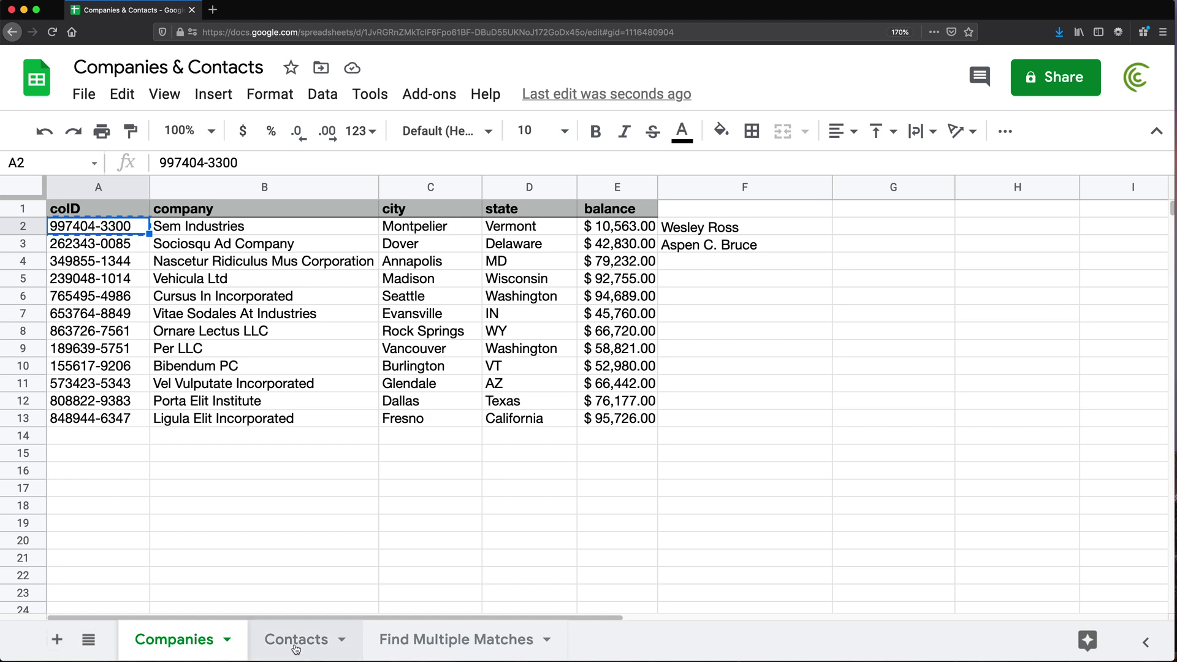
click(296, 647)
key(super+f)
key(super+v)
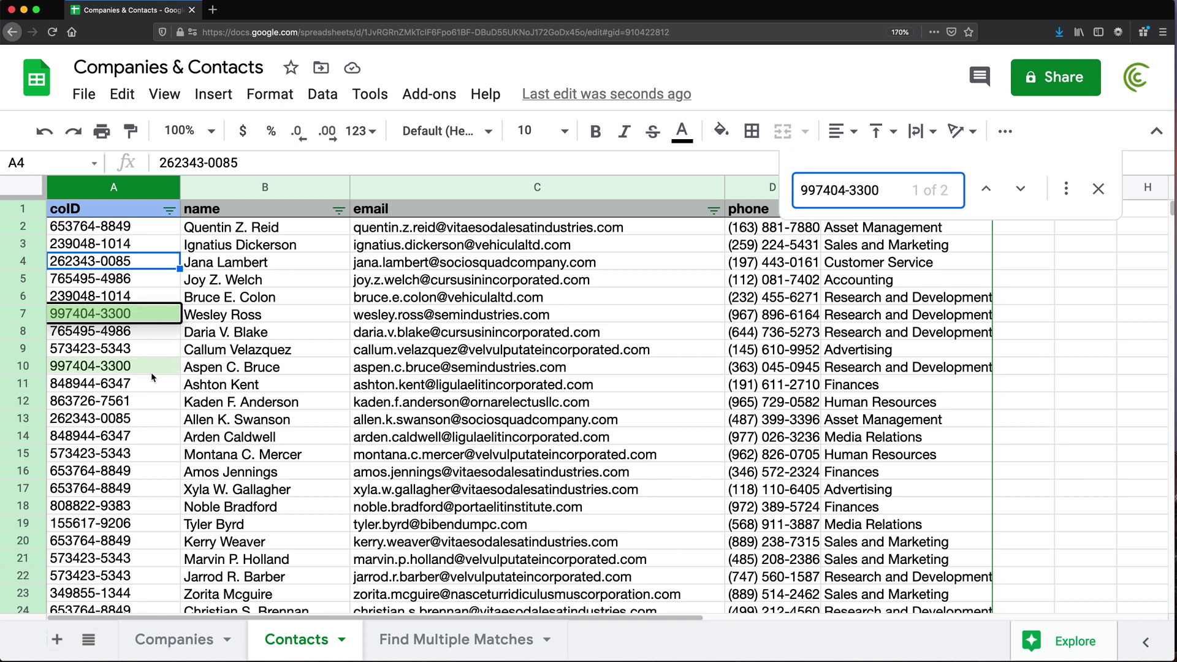
click(1099, 191)
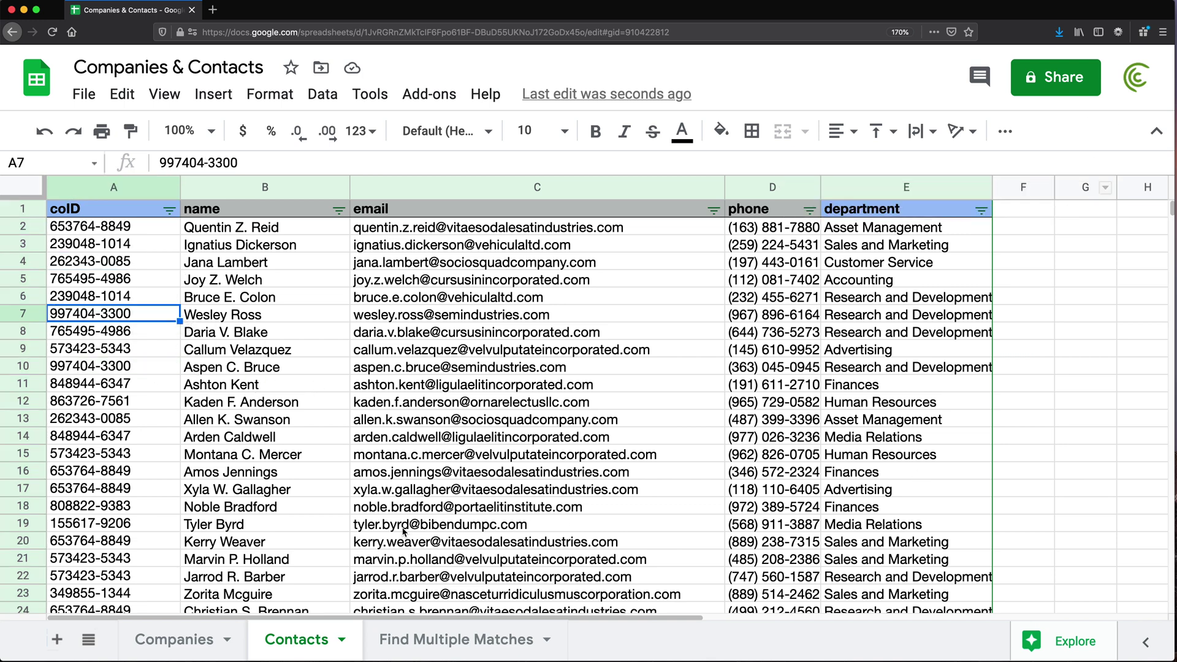
click(197, 640)
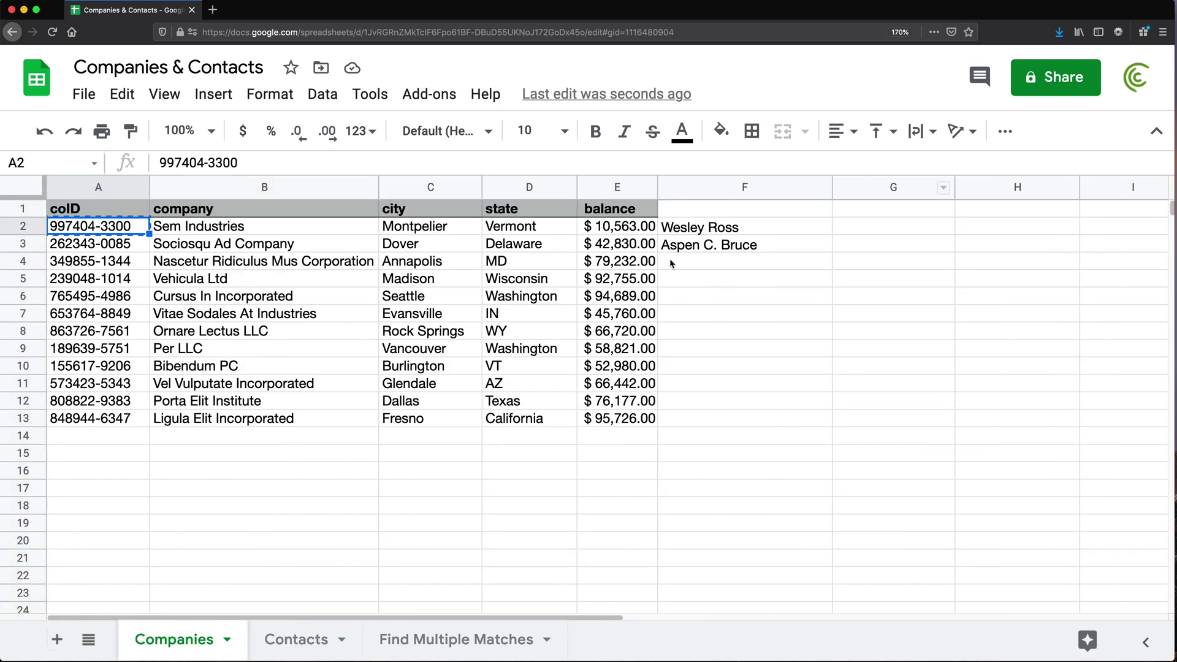
Step: Change F2 to =INDEX(FILTER(Contacts!$B:$B,Contacts!$A:$A=A2), 2) to return the second contact
double_click(681, 229)
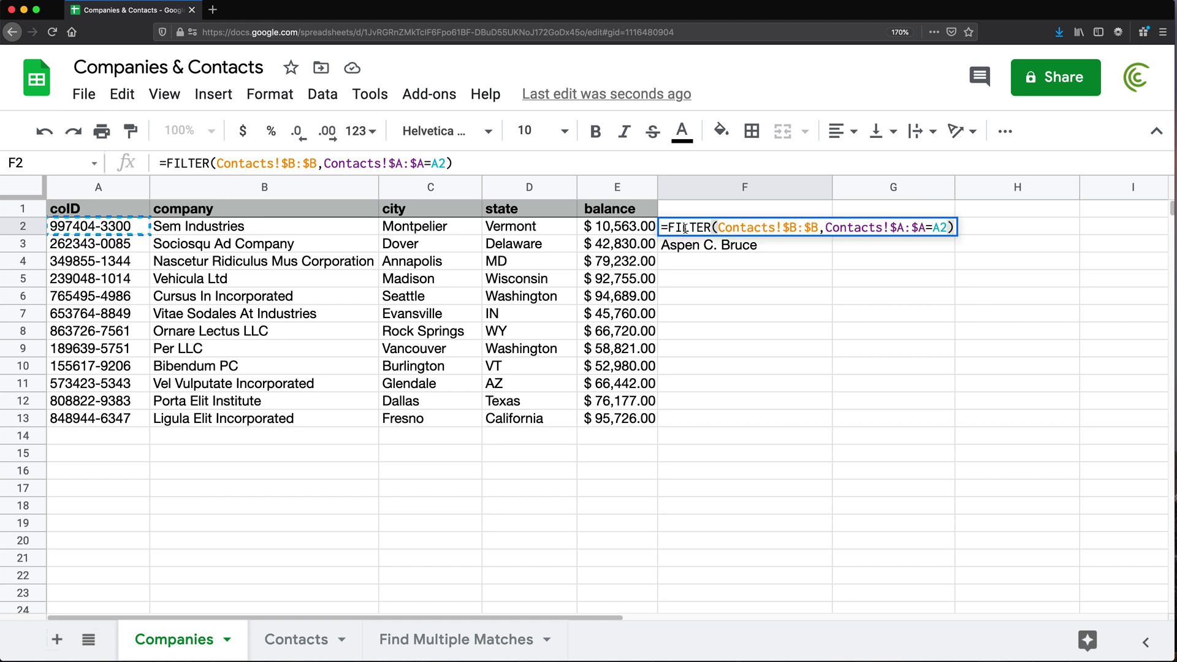
click(668, 227)
text(INDEX()
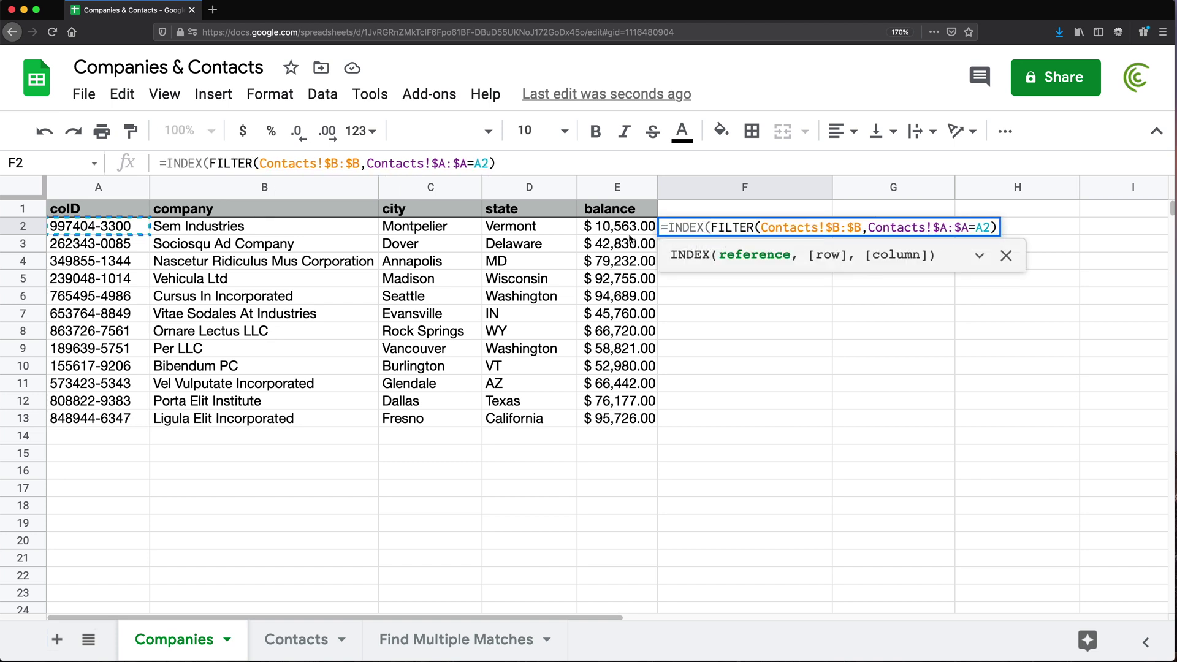
click(995, 227)
text(, )
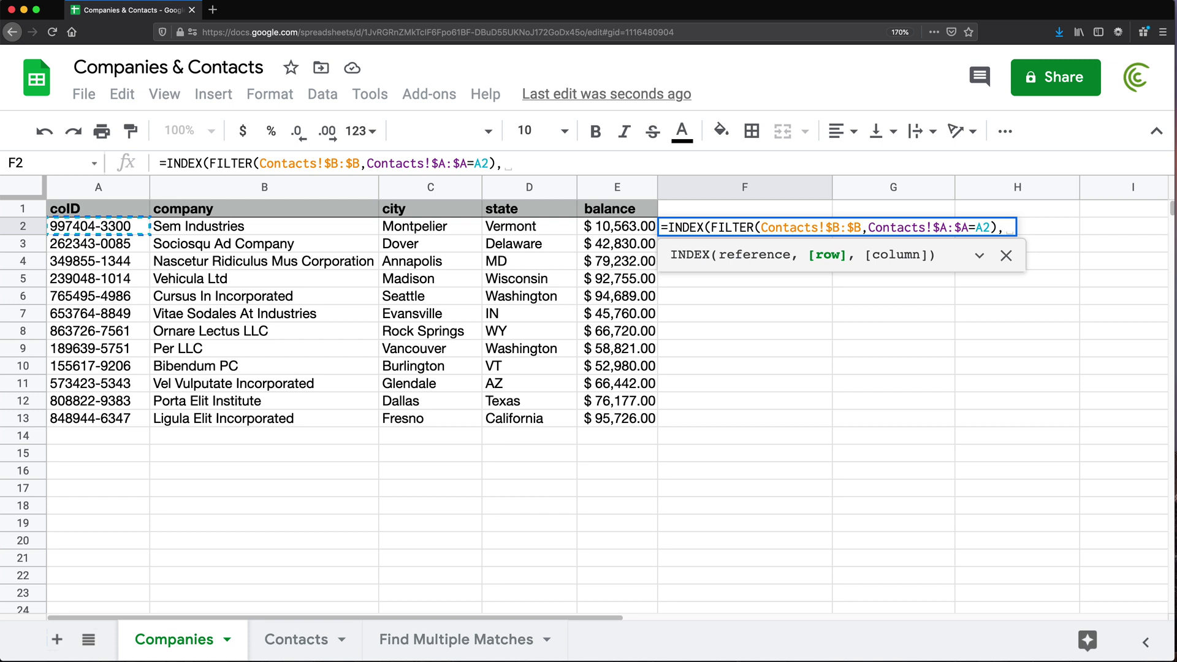
text(2)
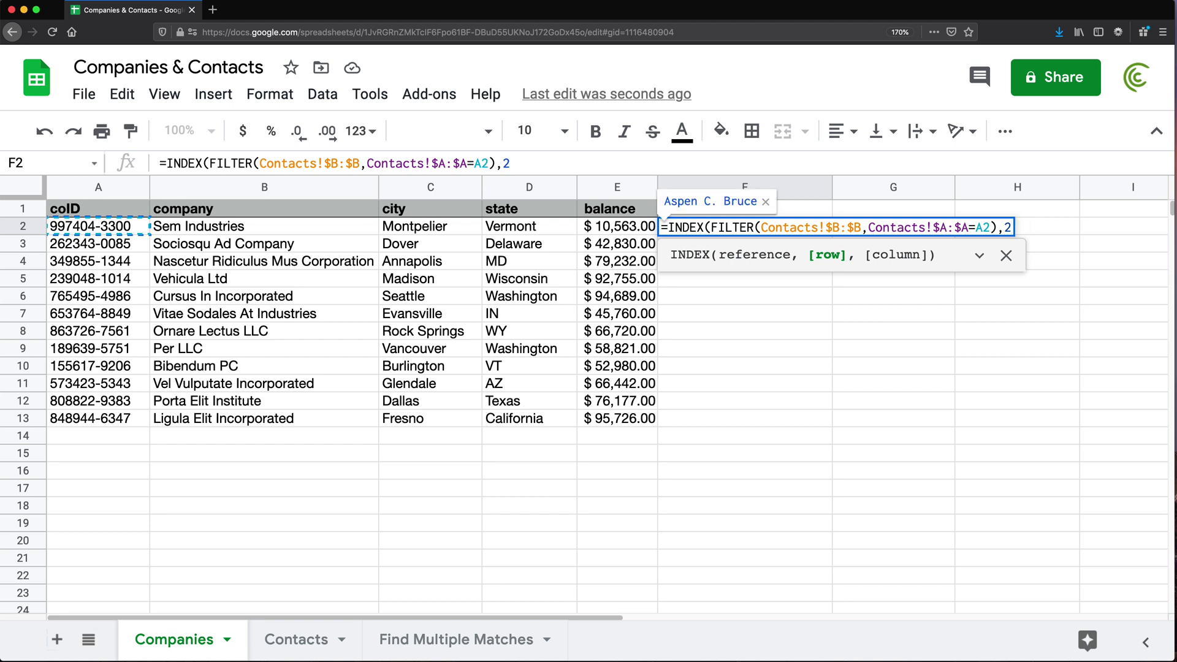
text())
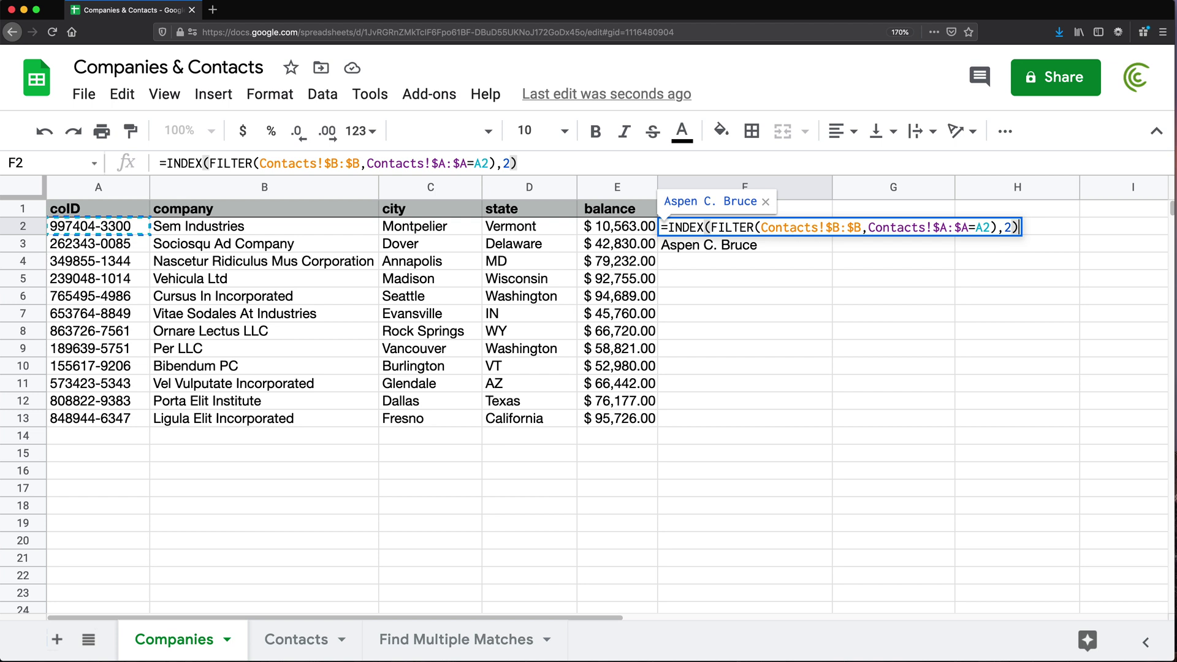
key(Return)
Step: Copy F2's INDEX/FILTER formula down into F3
click(793, 227)
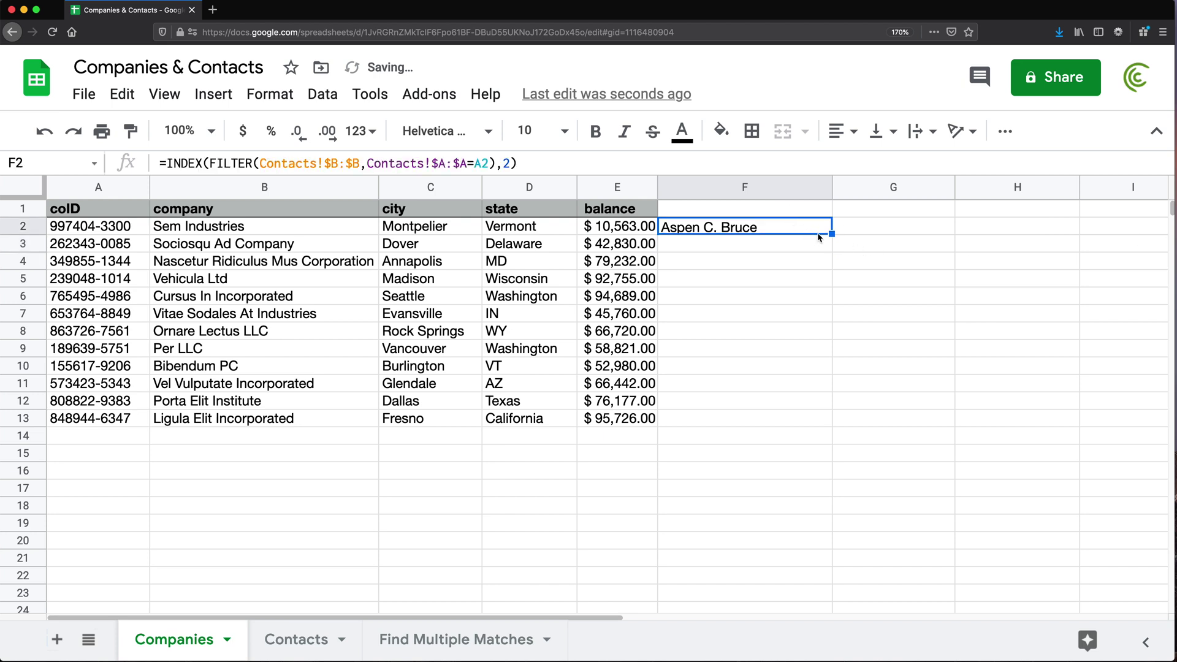
drag(831, 234, 828, 249)
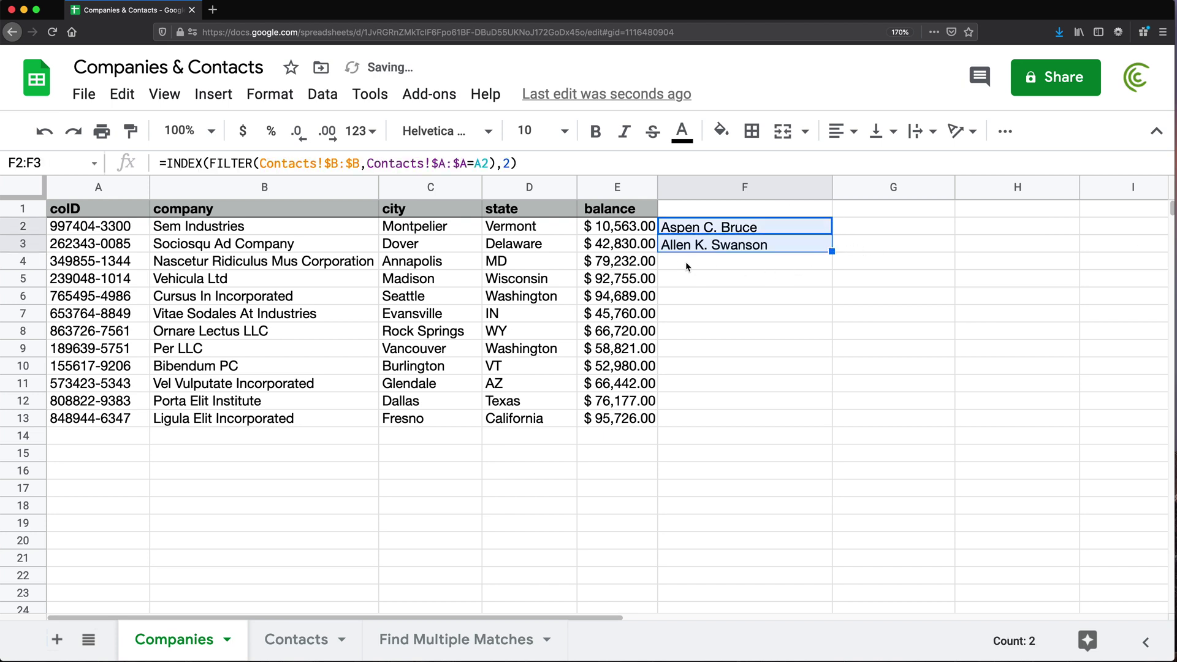
click(725, 247)
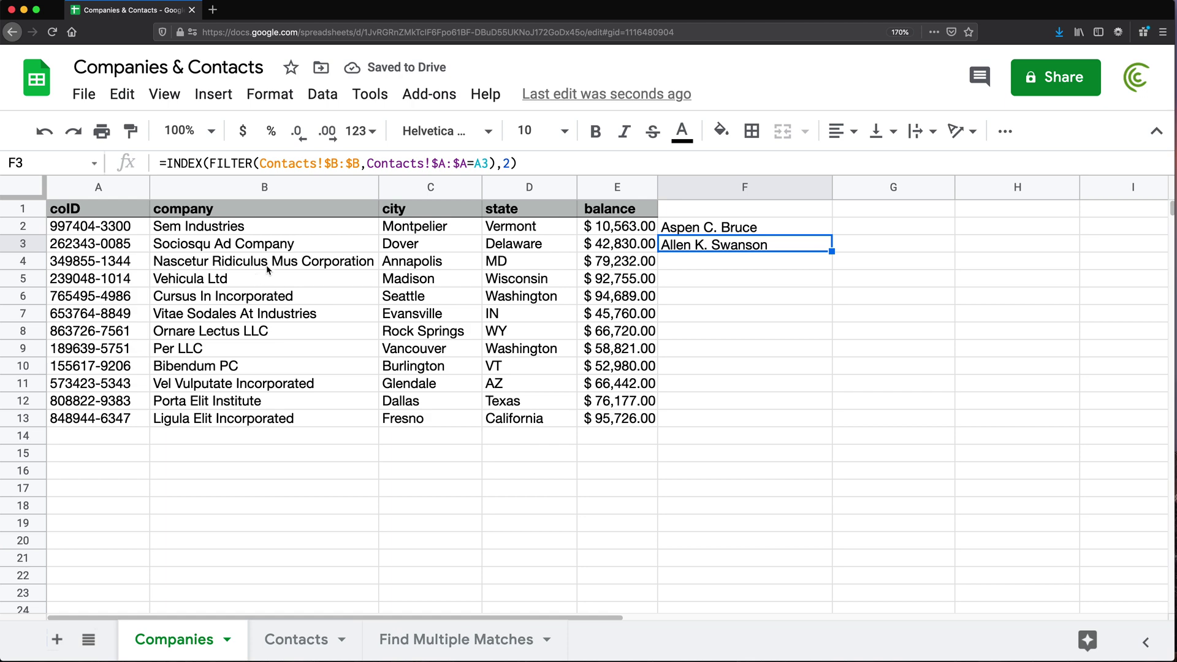
click(79, 250)
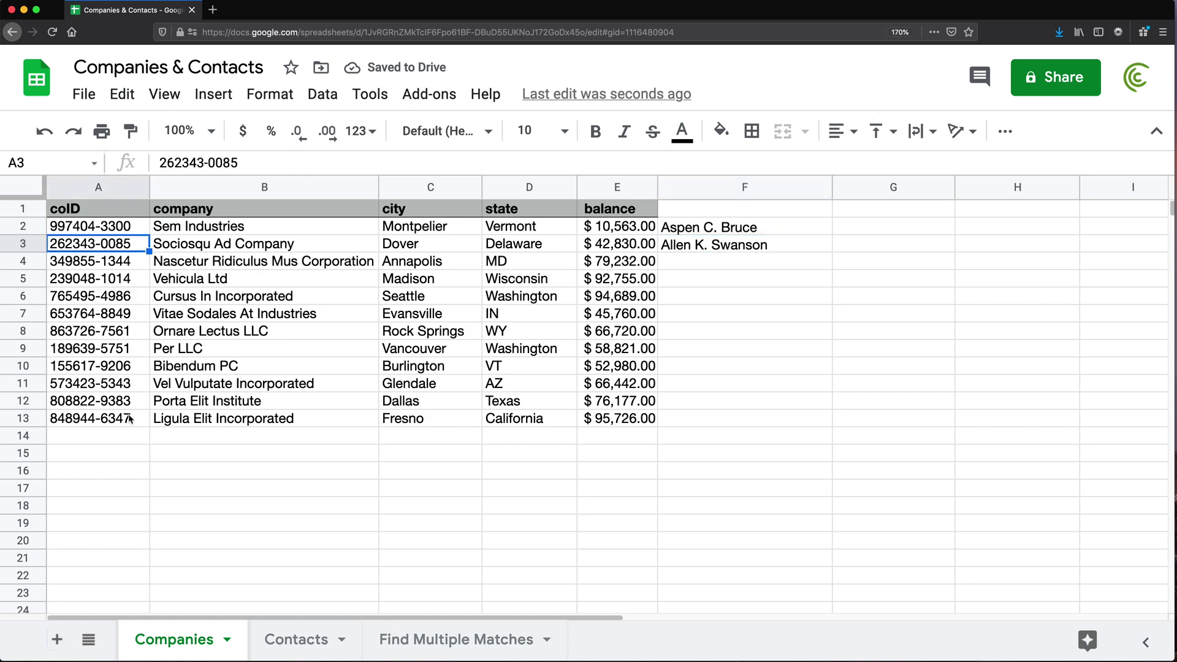
click(282, 652)
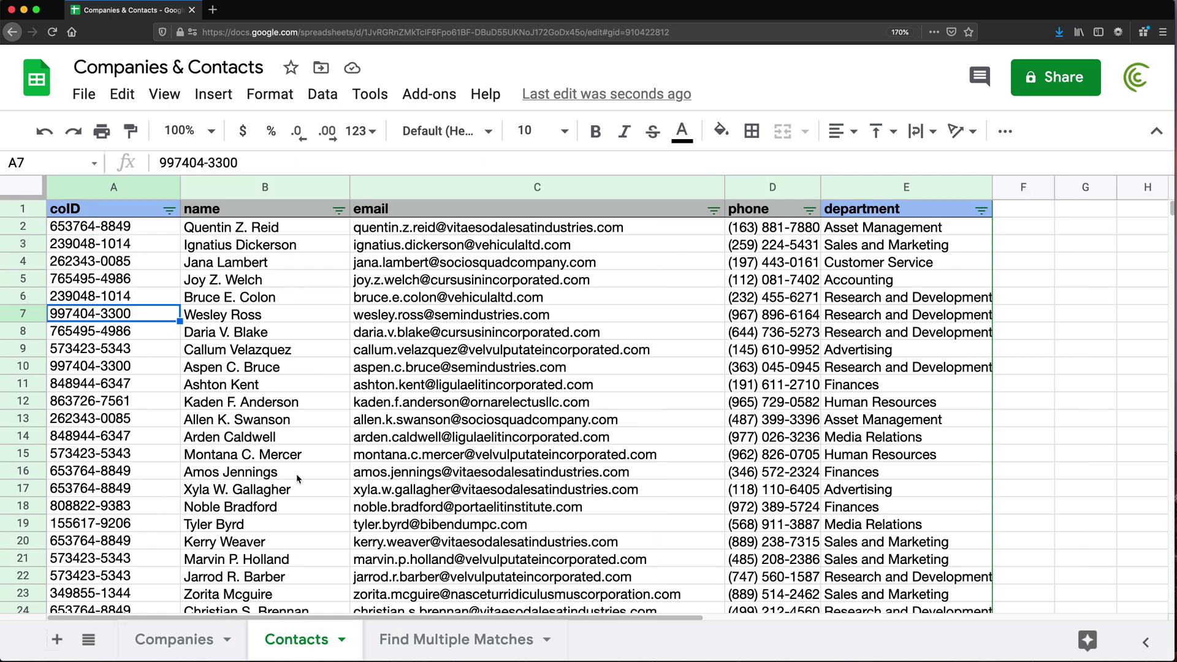
key(ctrl+f)
key(ctrl+v)
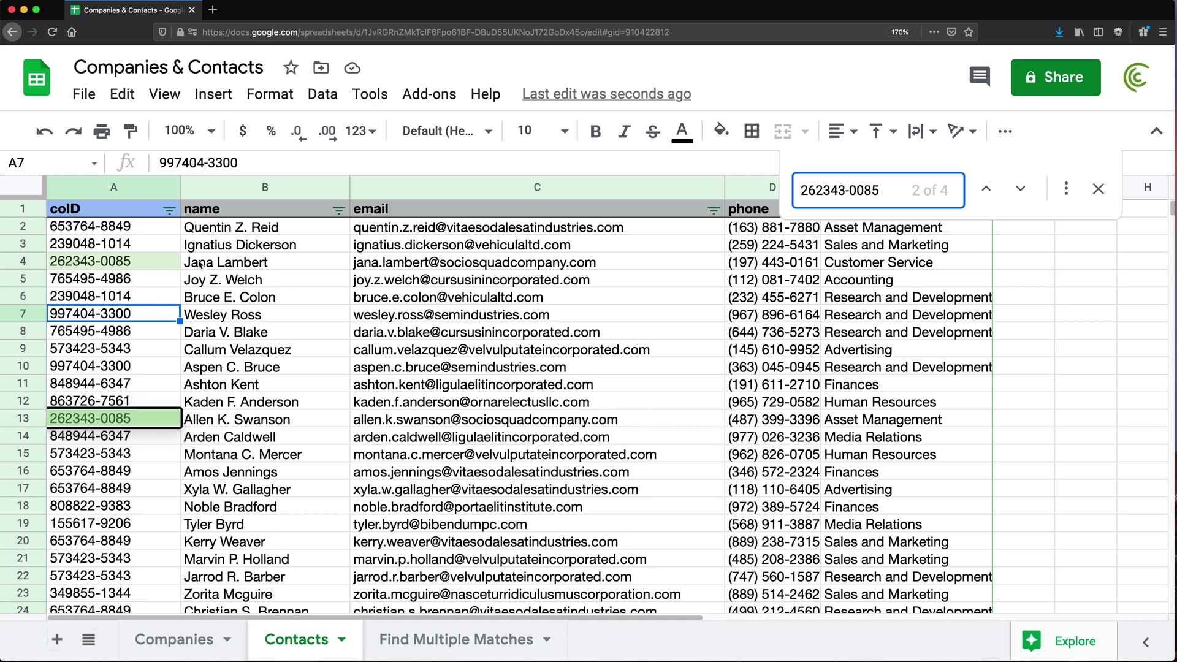
scroll(149, 429, down, 3)
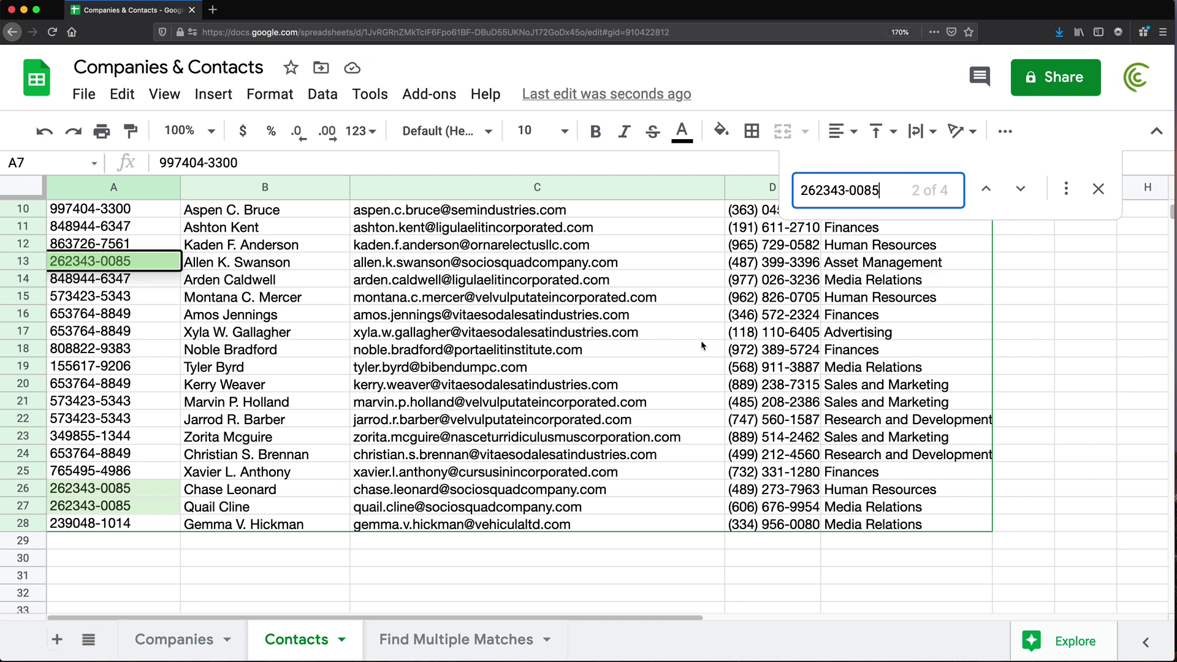
click(1099, 189)
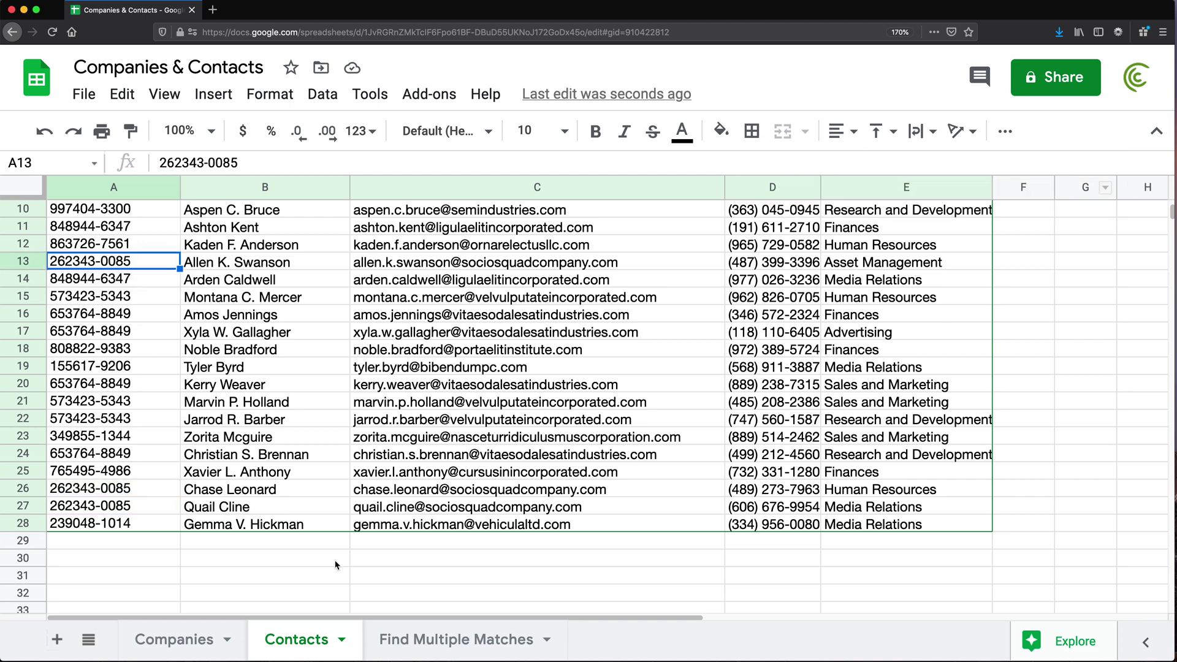
Step: Change F3's INDEX row number to 4 so it returns Quail Cline
click(134, 650)
double_click(703, 245)
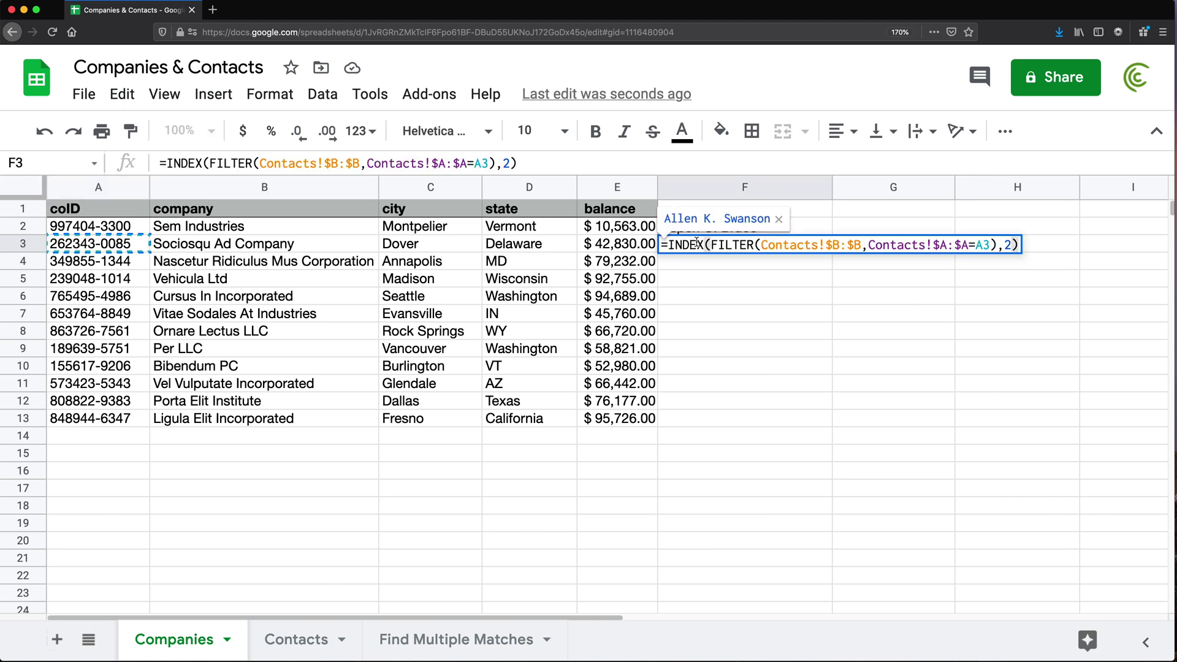
click(1014, 246)
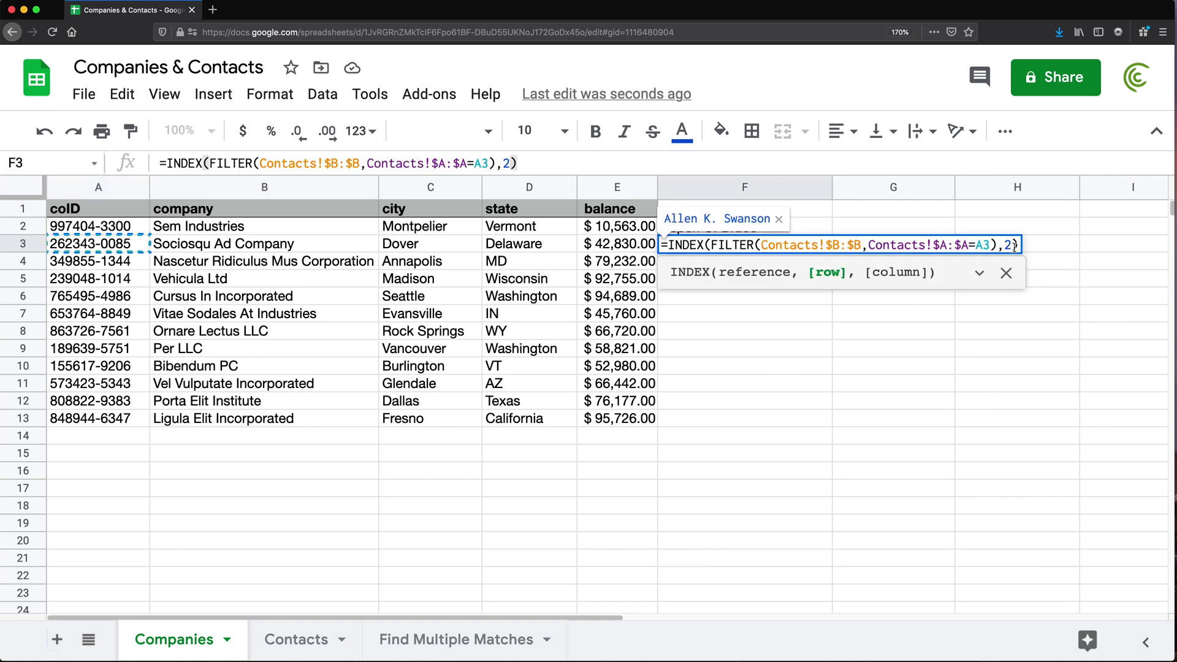
key(BackSpace)
text(3)
key(BackSpace)
text(4)
key(Return)
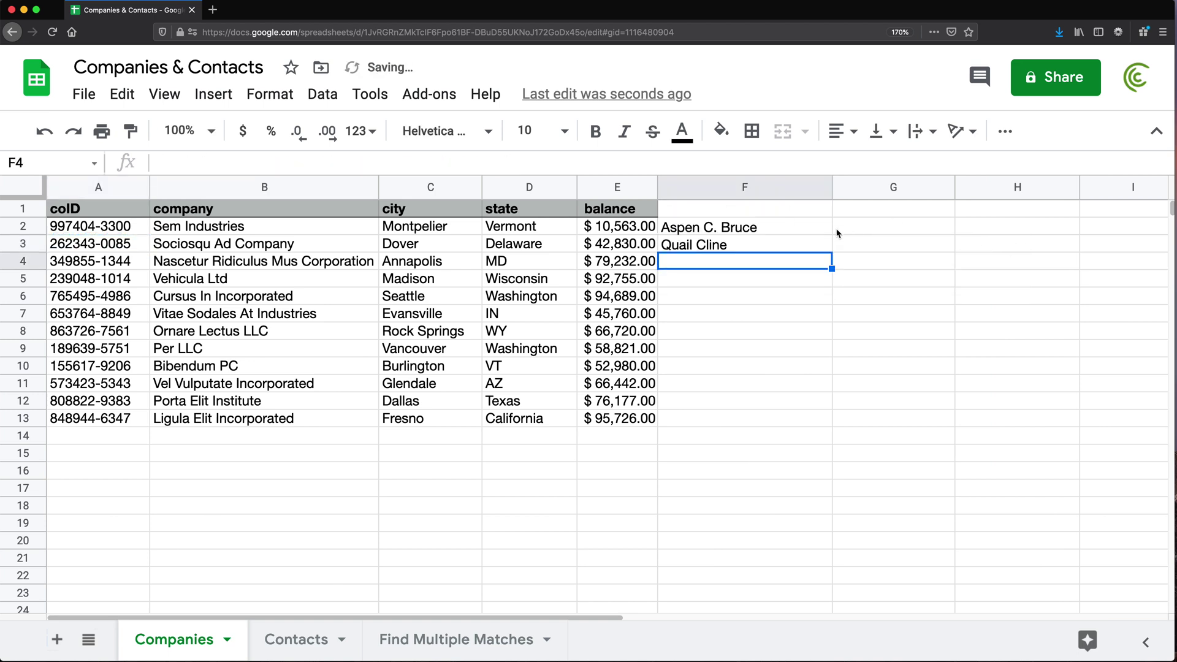
Step: Review the F2 and F3 formulas without changing them
click(826, 232)
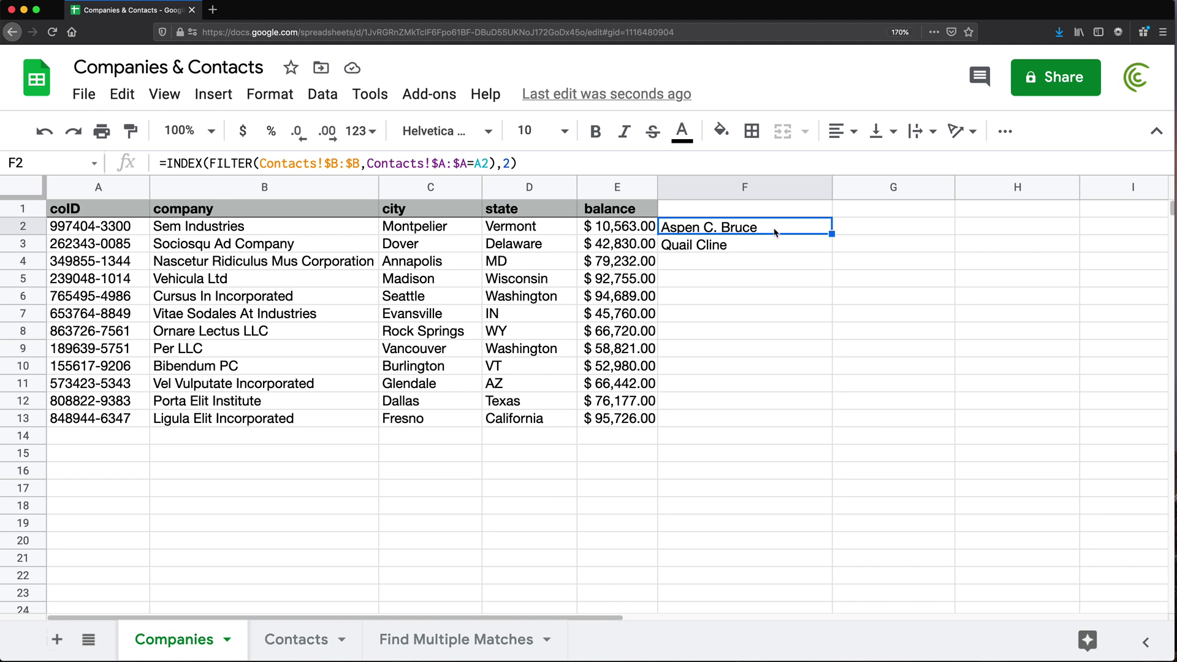
double_click(808, 235)
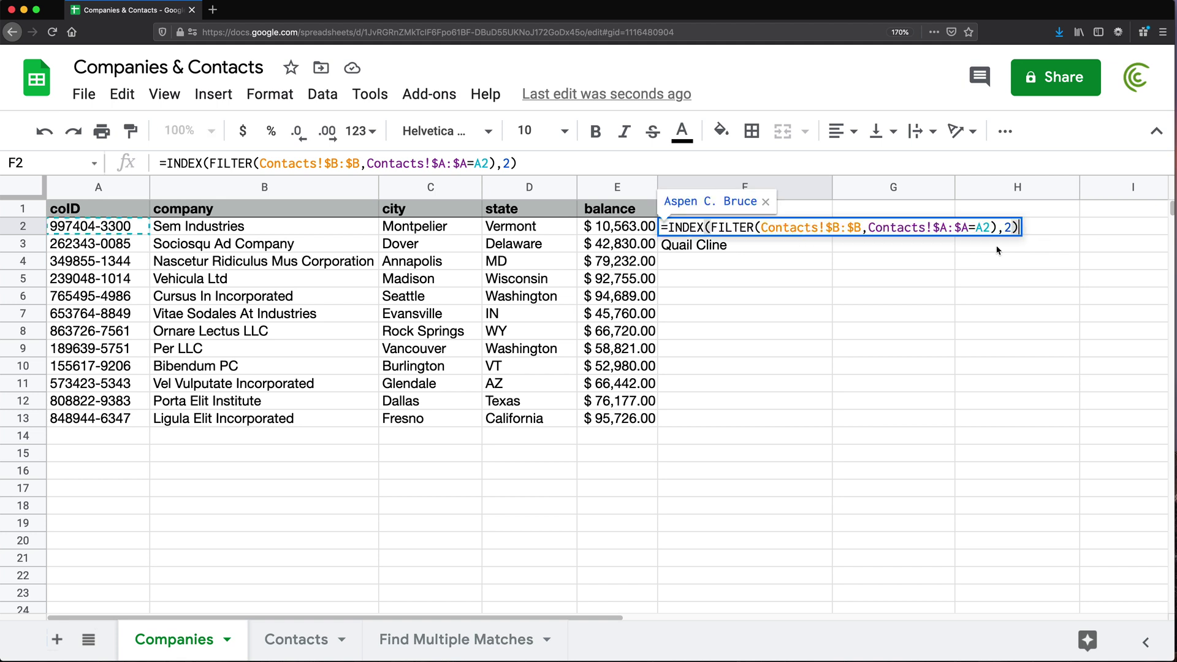
key(Escape)
click(757, 244)
key(Return)
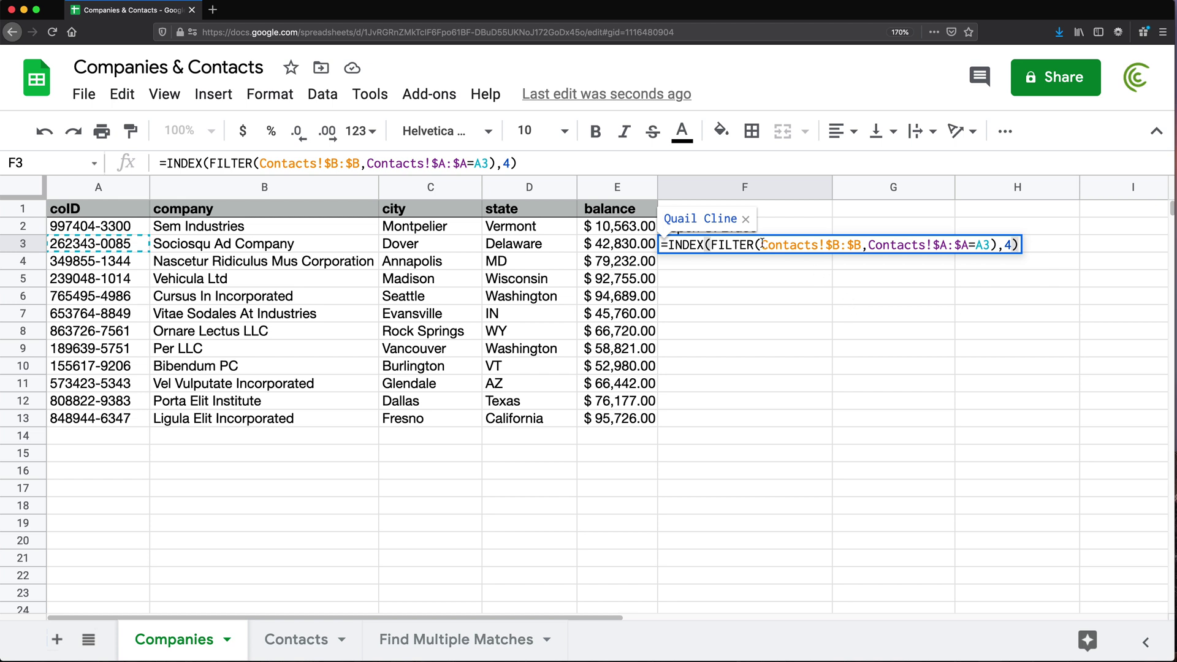
click(868, 232)
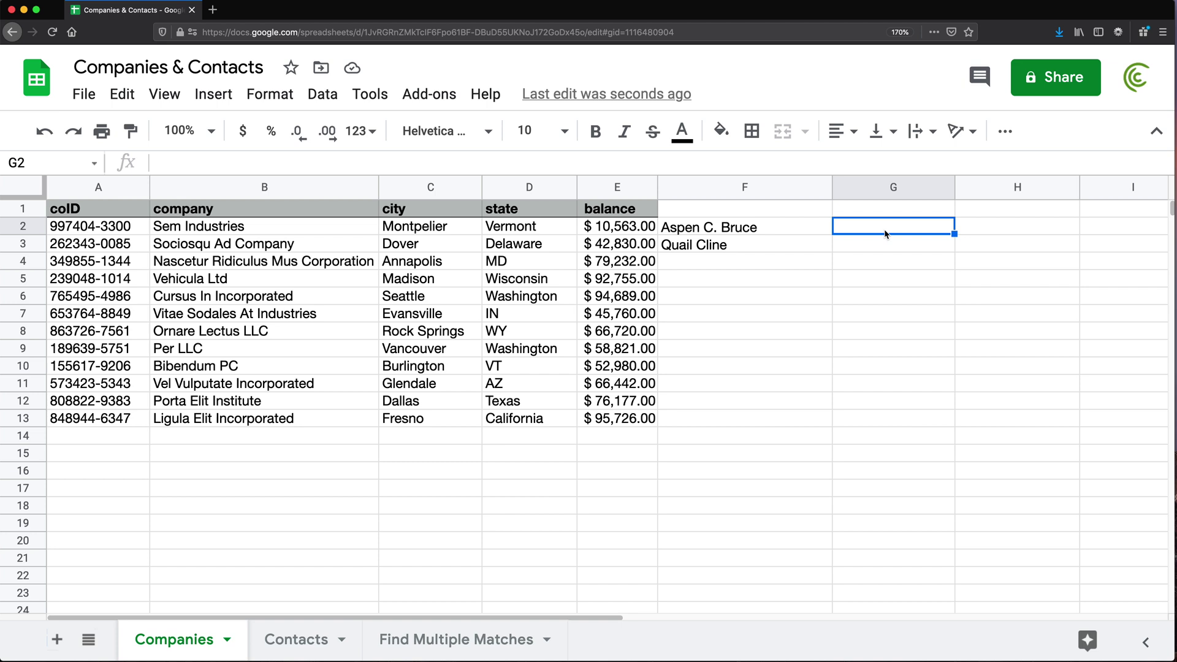
Step: Begin =SUMPRODUCT(Contacts!$A:$A= in Companies cell G2 using an absolute column A reference
text(SU)
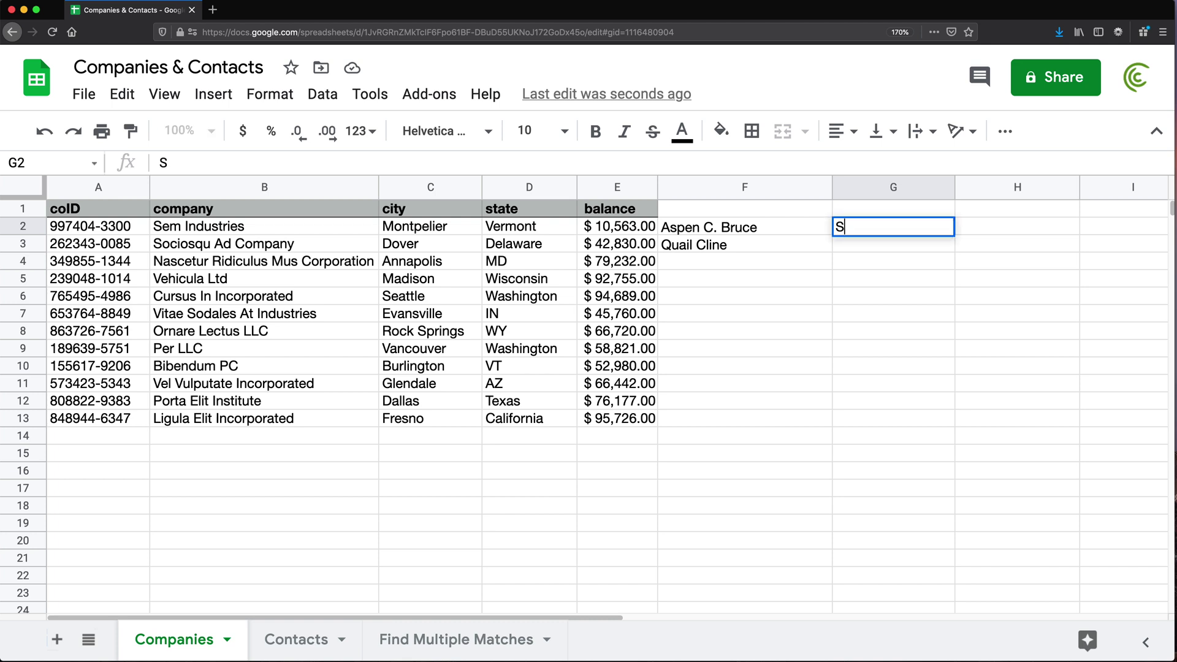
key(BackSpace)
key(BackSpace)
text(=SUMP)
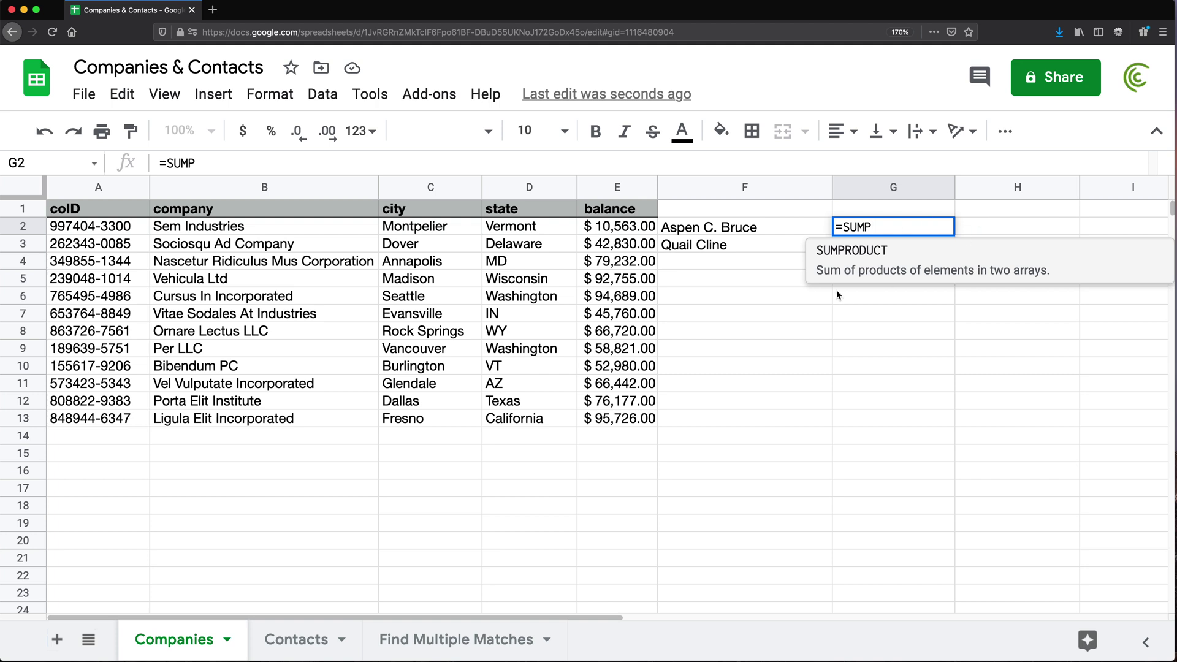
click(836, 268)
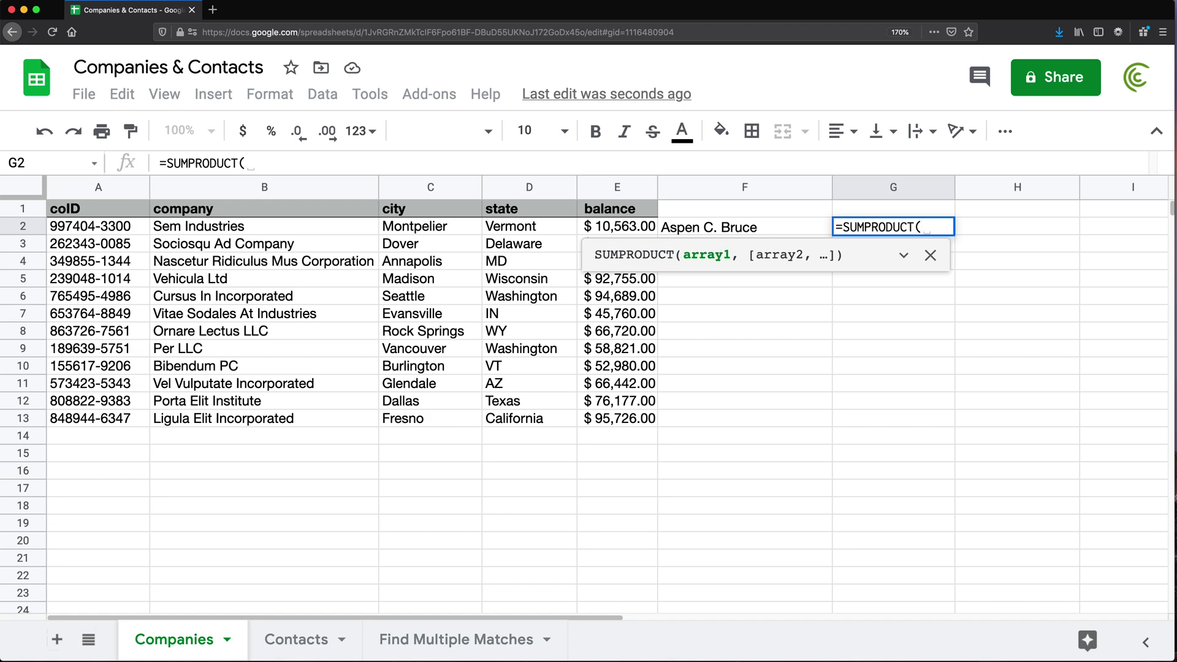
click(305, 640)
scroll(78, 228, up, 3)
click(118, 191)
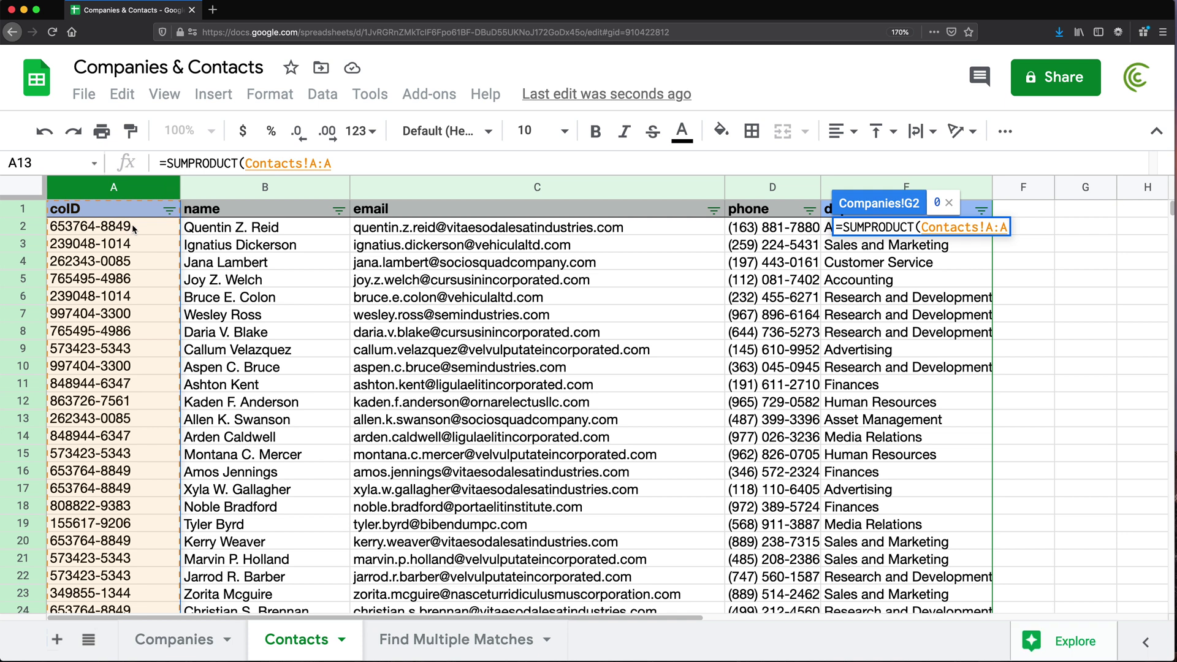
key(F4)
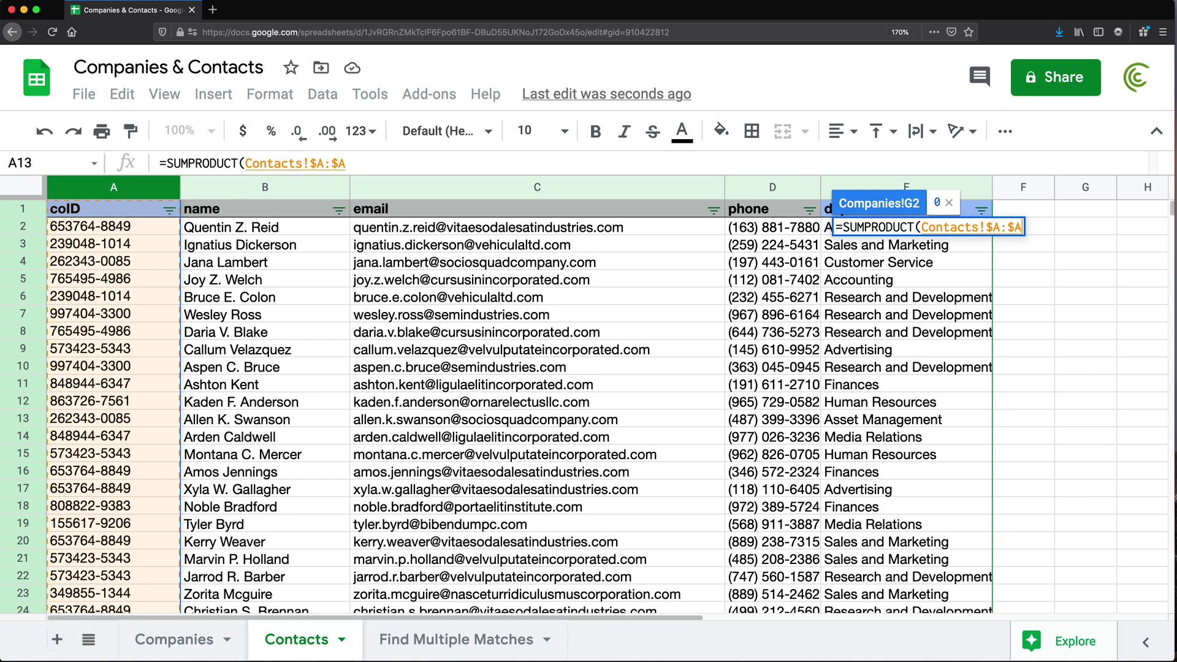
text(=)
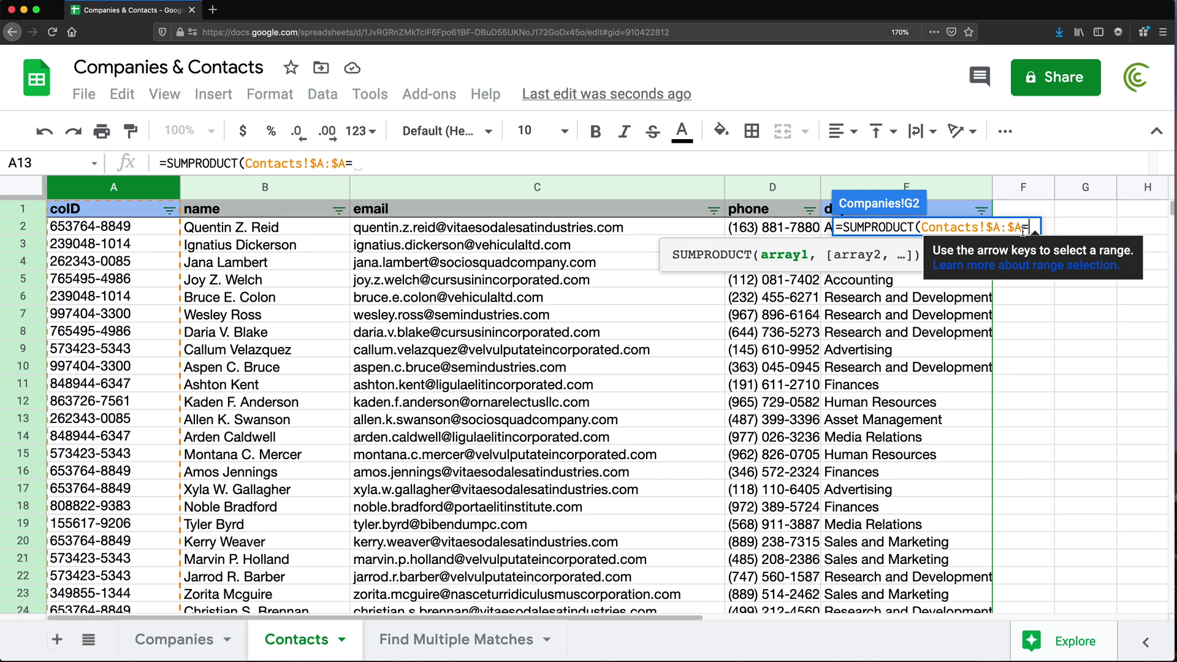
Step: Complete =SUMPRODUCT(Contacts!$A:$A=A2) in G2 and autofill it through G13
click(187, 644)
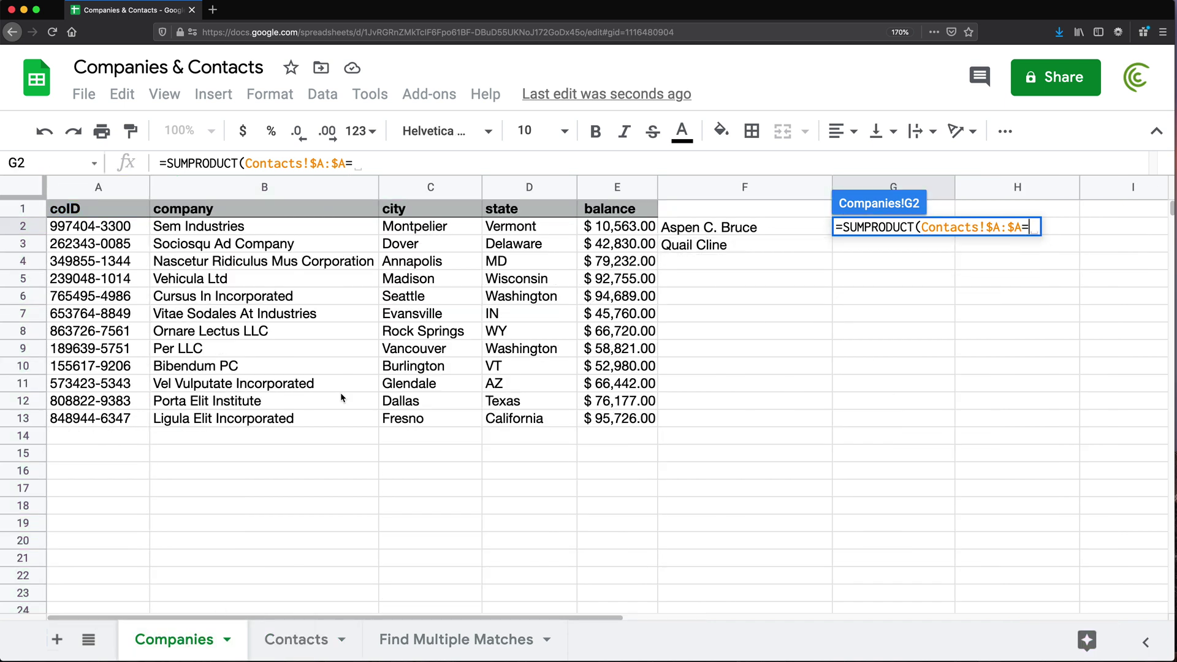
click(96, 230)
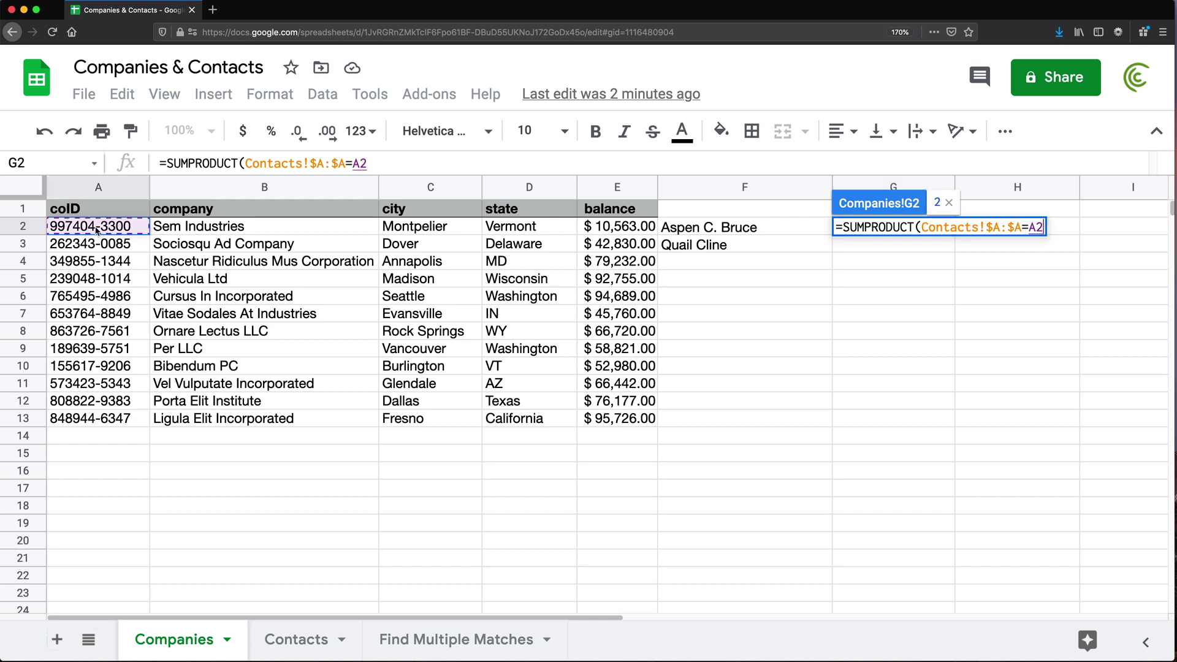
text())
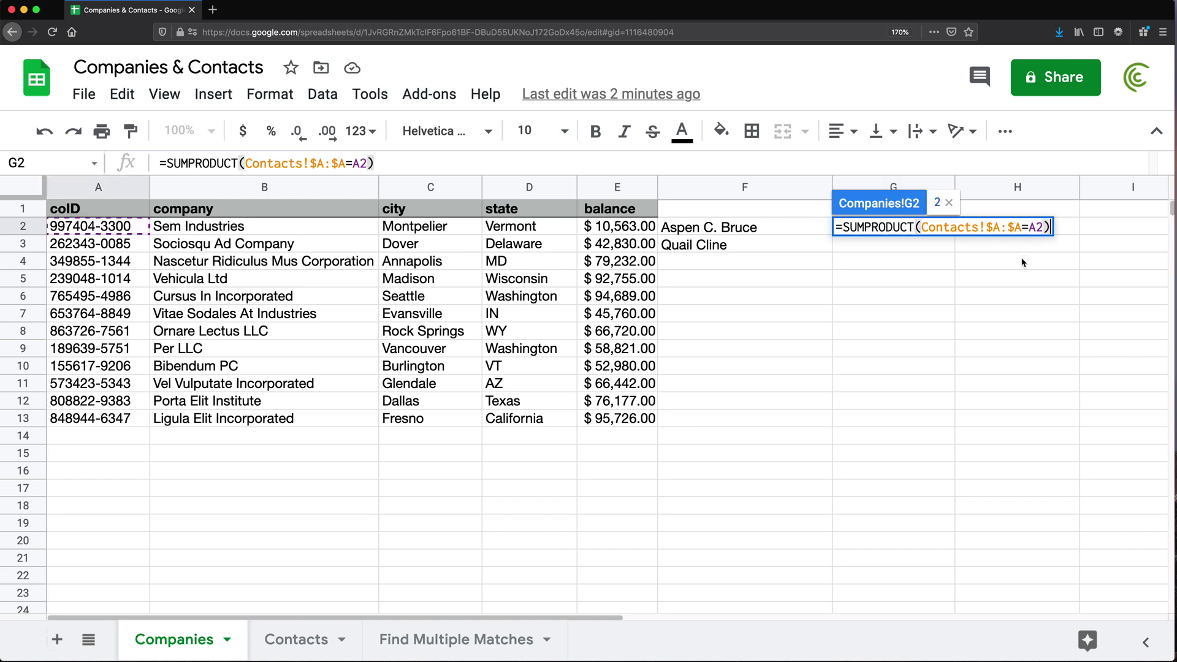
double_click(1032, 227)
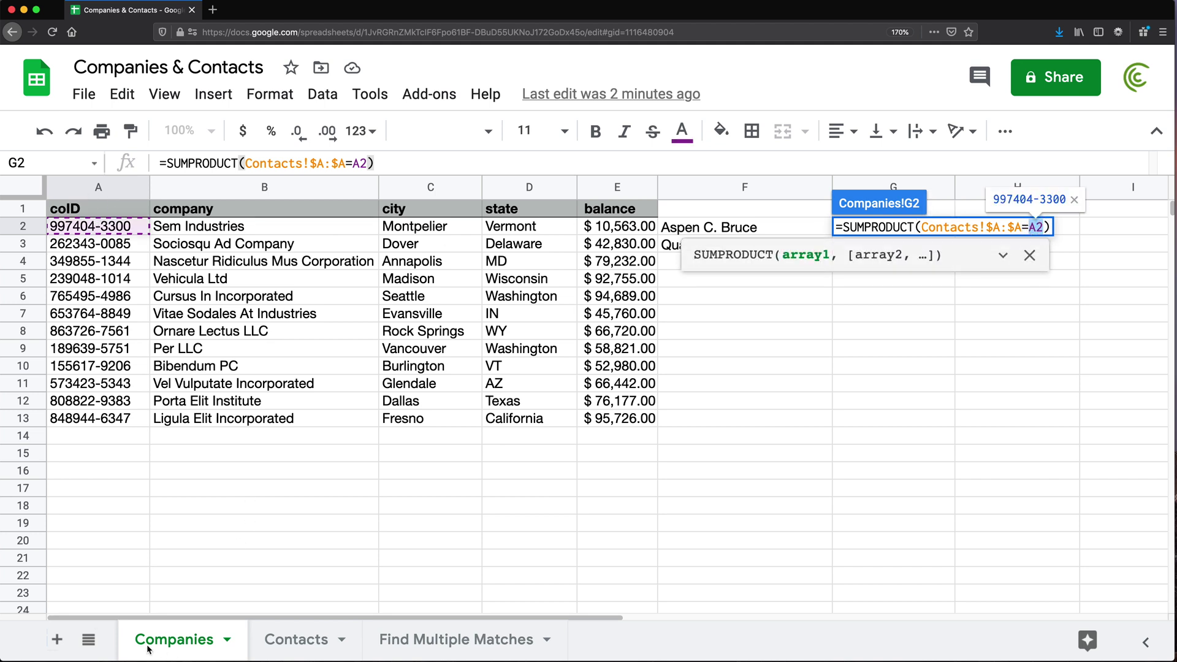
drag(1043, 228, 1034, 228)
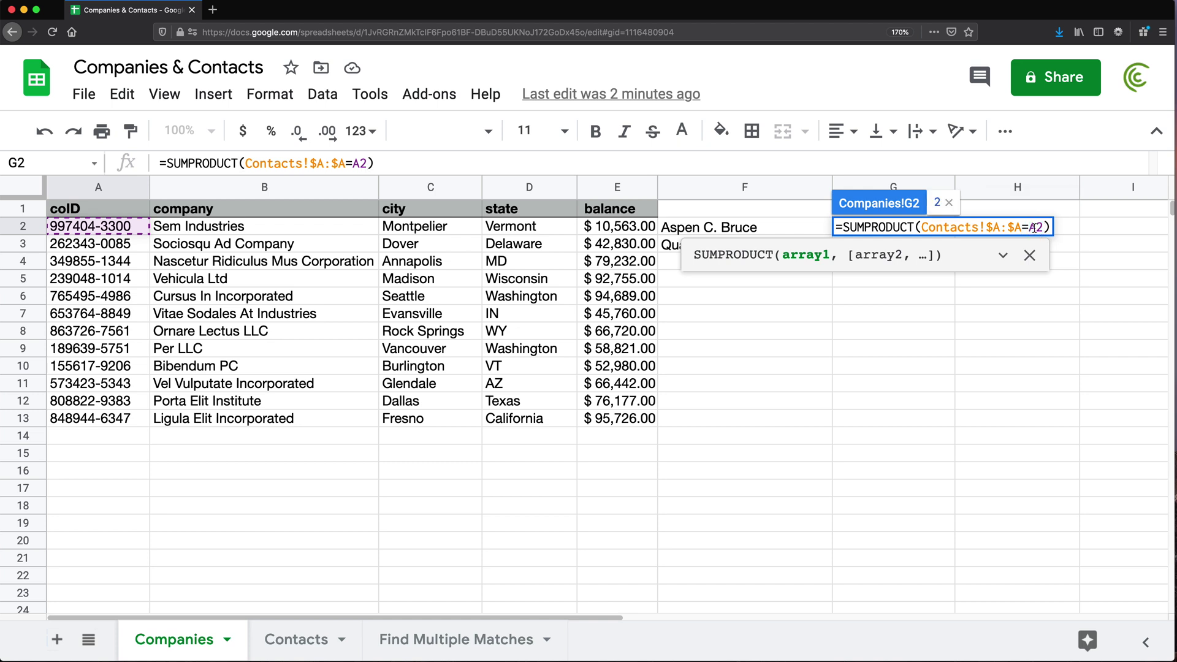
double_click(1033, 228)
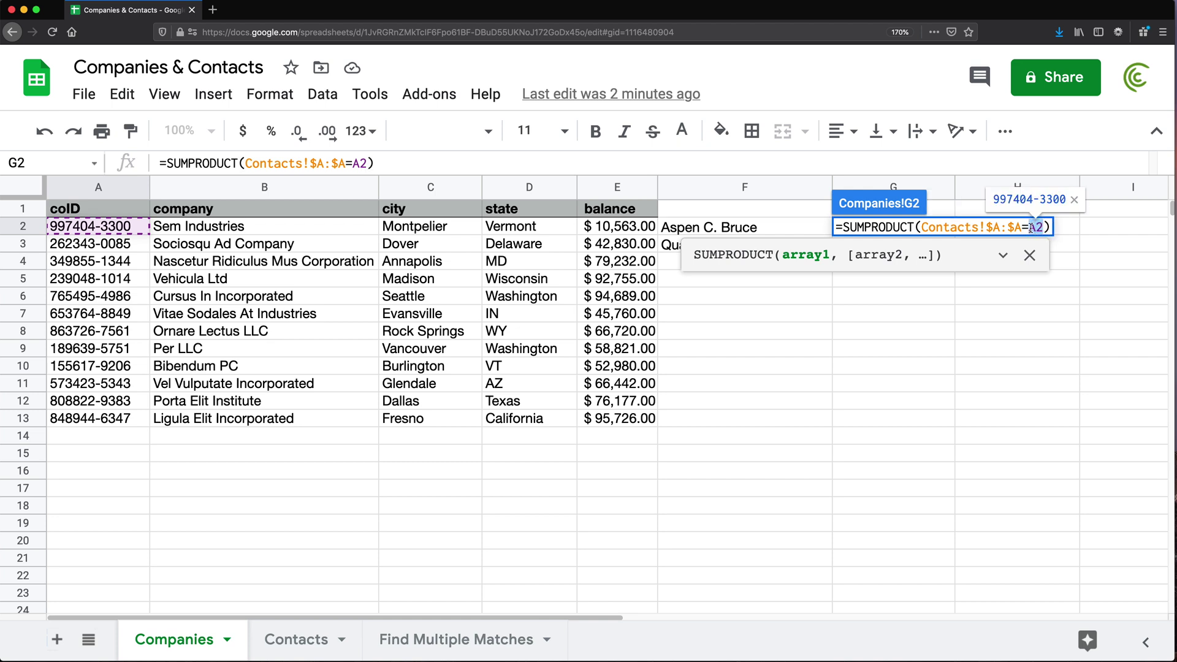
drag(1042, 228, 1033, 228)
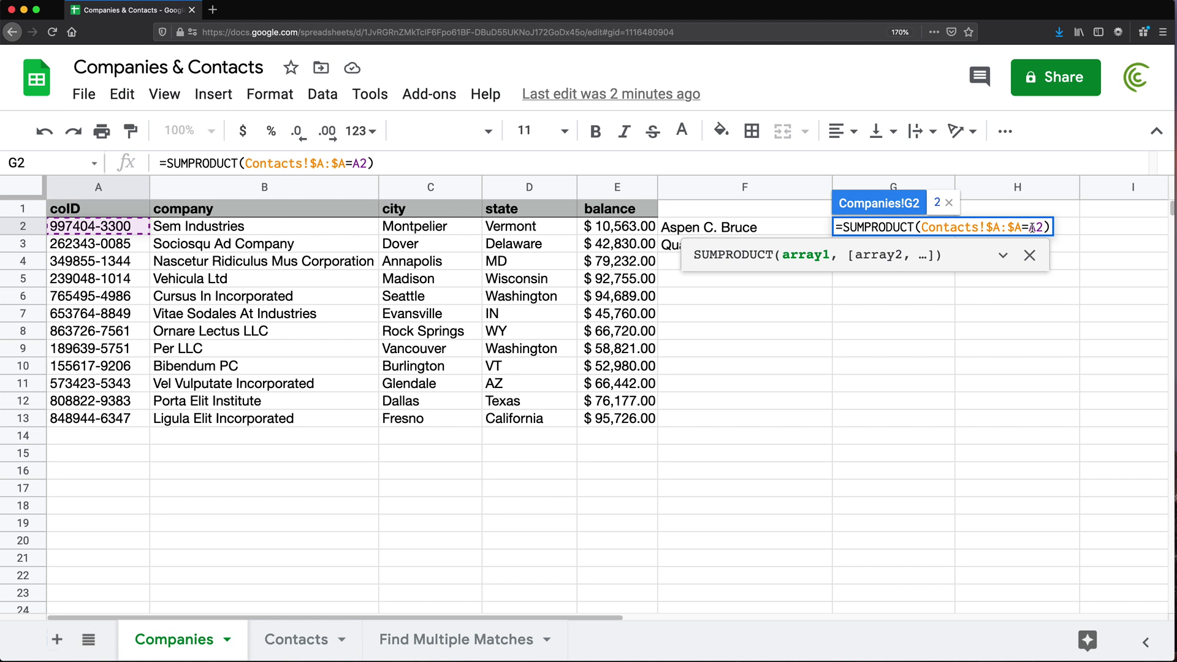
click(1047, 228)
click(1049, 228)
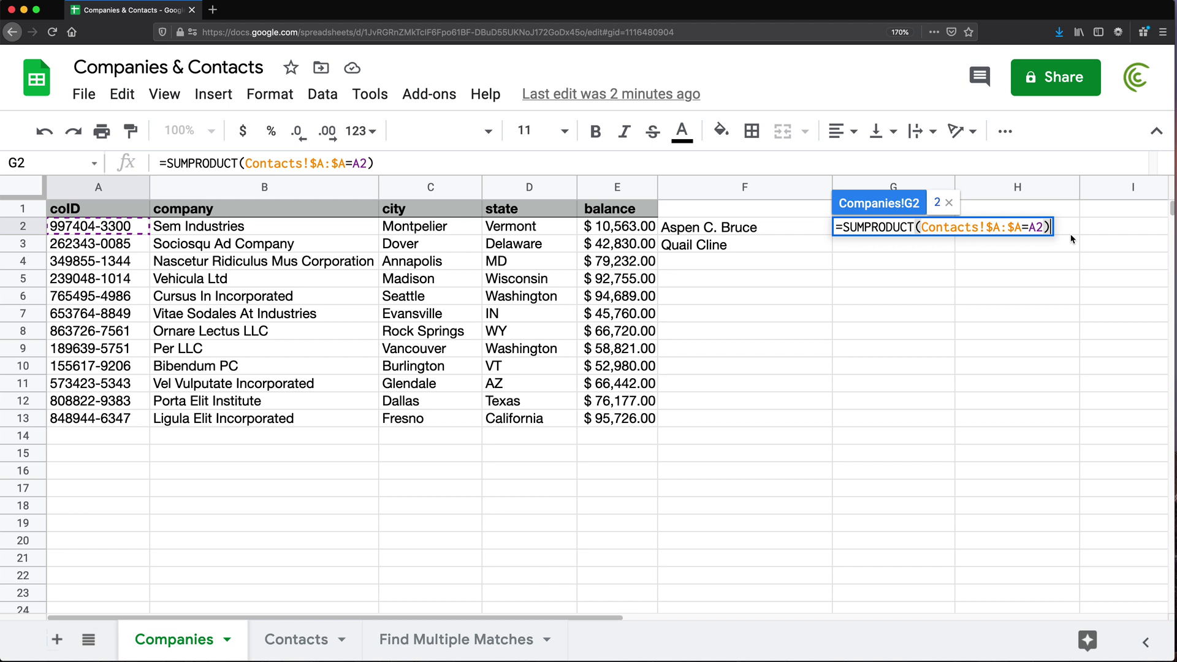
key(Return)
key(super+Return)
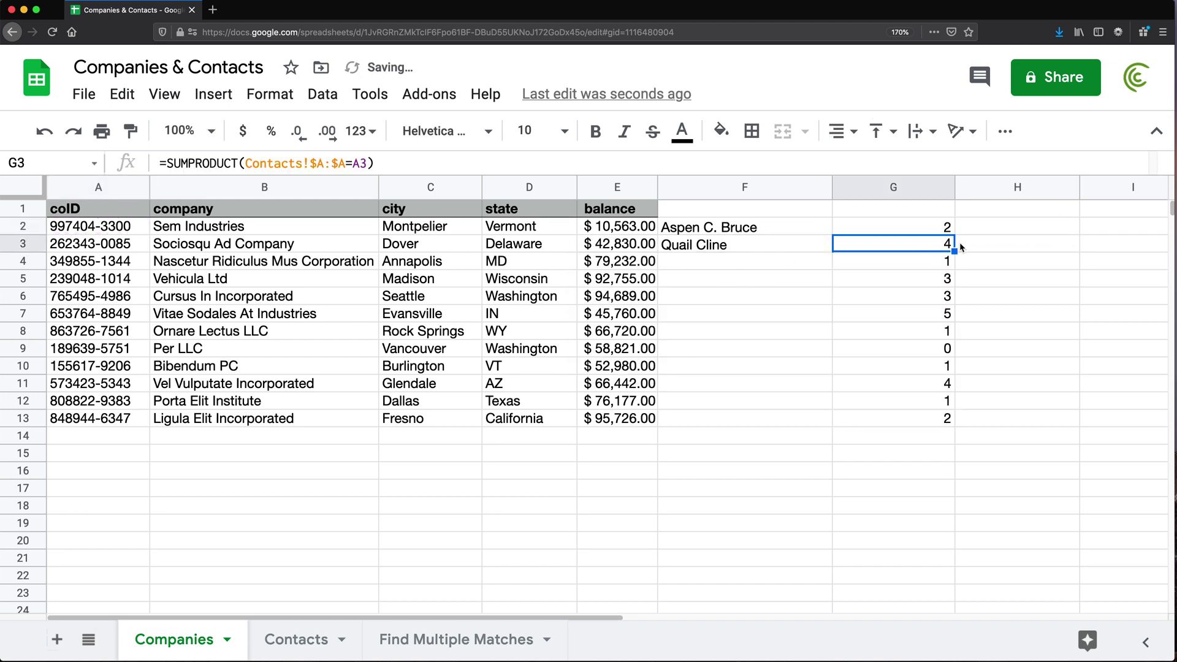
Step: Inspect G2's Contacts!$A:$A=A2 comparison and leave the formula unchanged
click(914, 231)
key(Down)
key(Down)
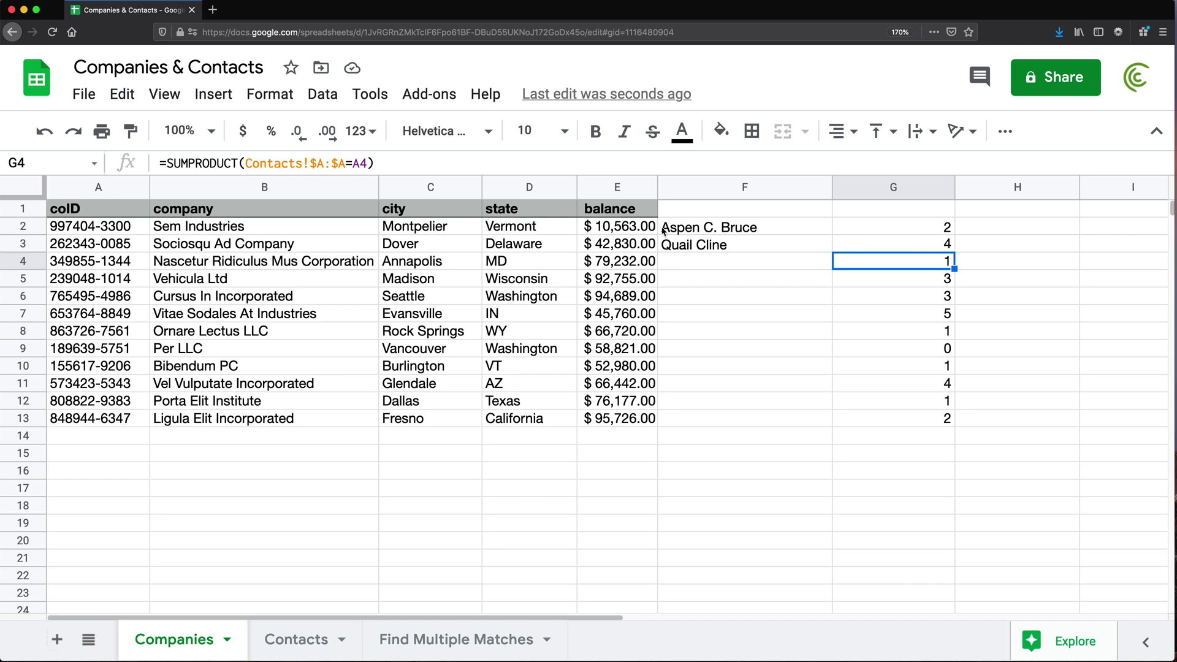
click(93, 229)
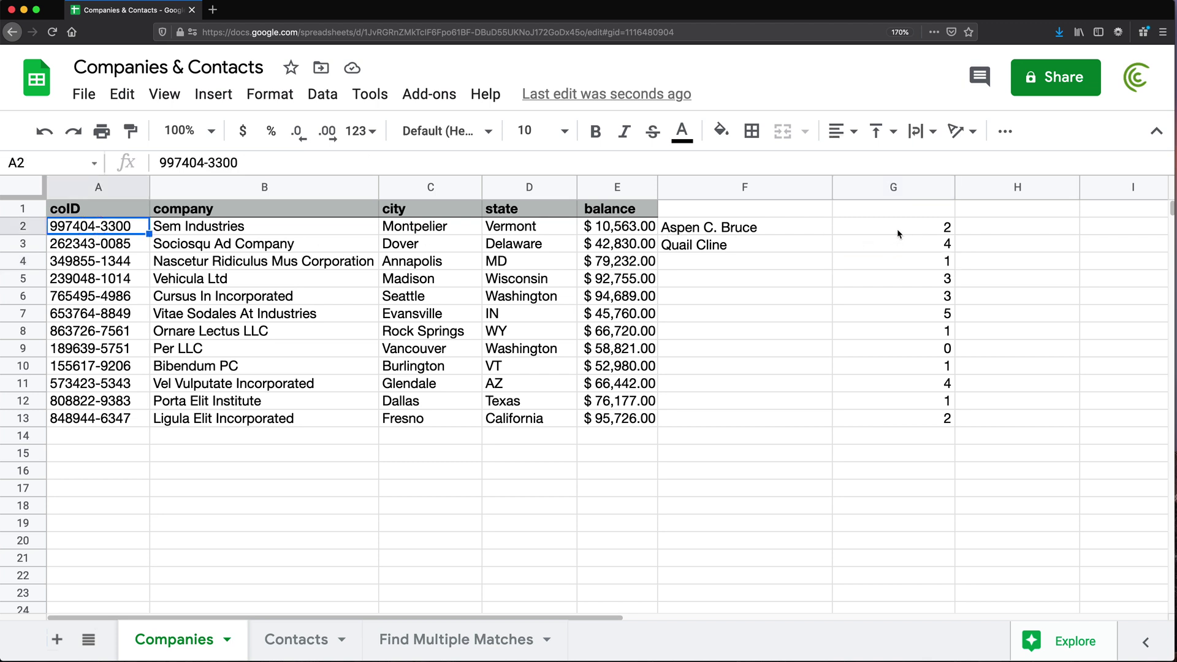
click(919, 227)
double_click(920, 227)
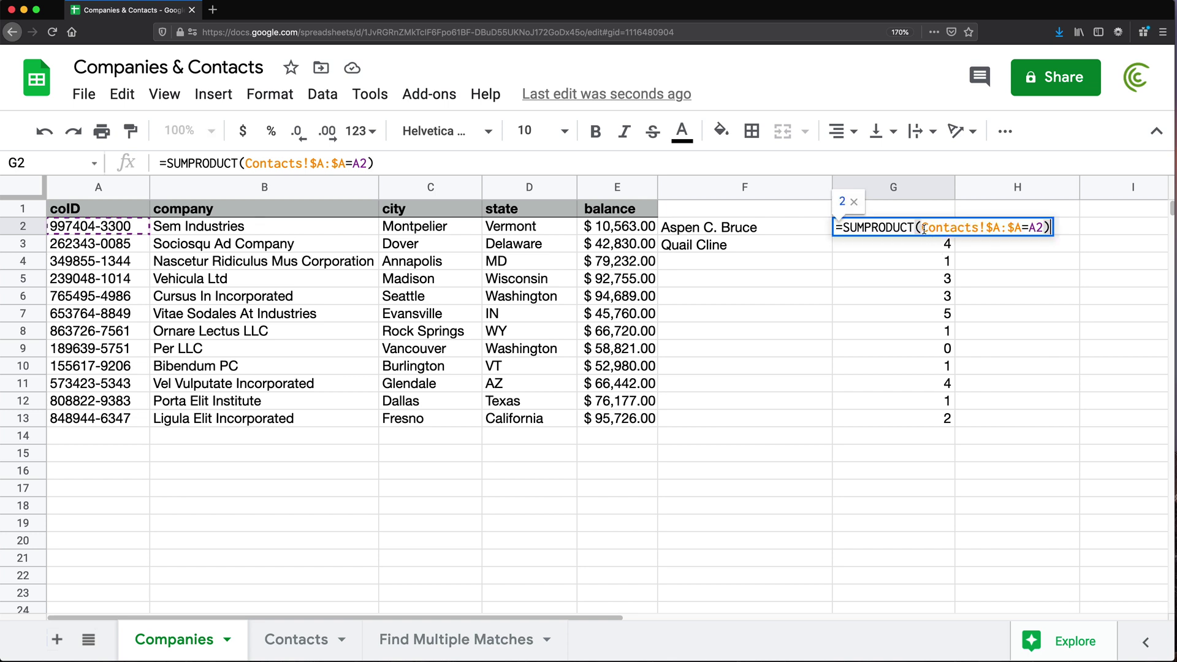
drag(922, 228, 1039, 231)
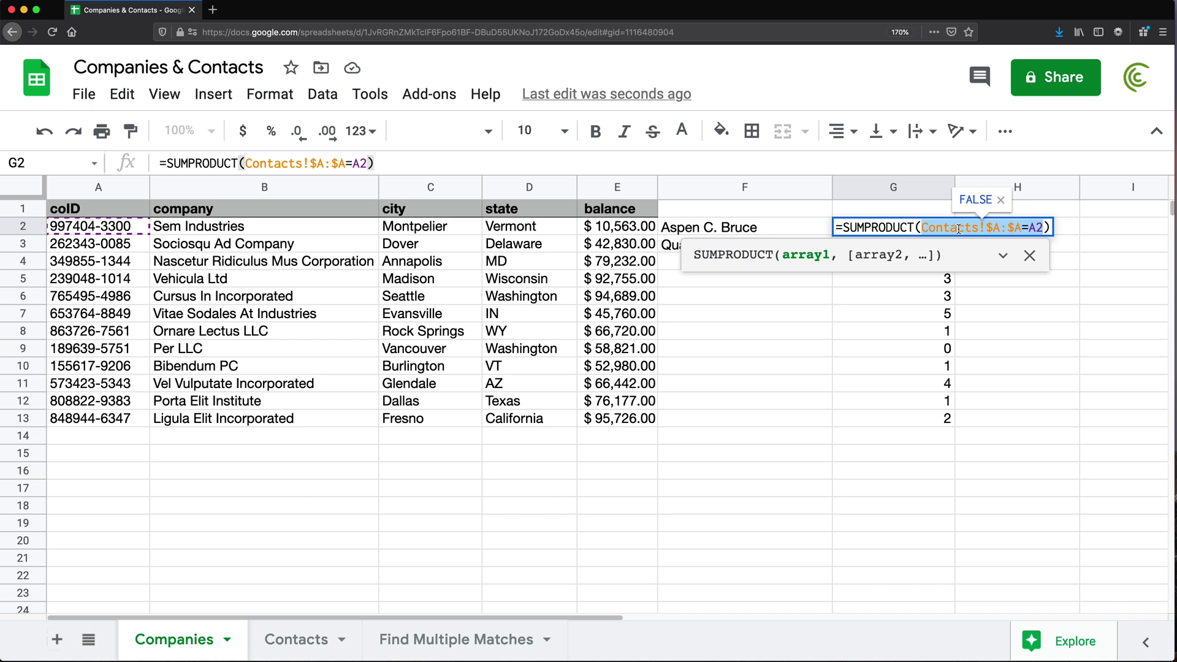
drag(922, 227, 1035, 229)
key(Return)
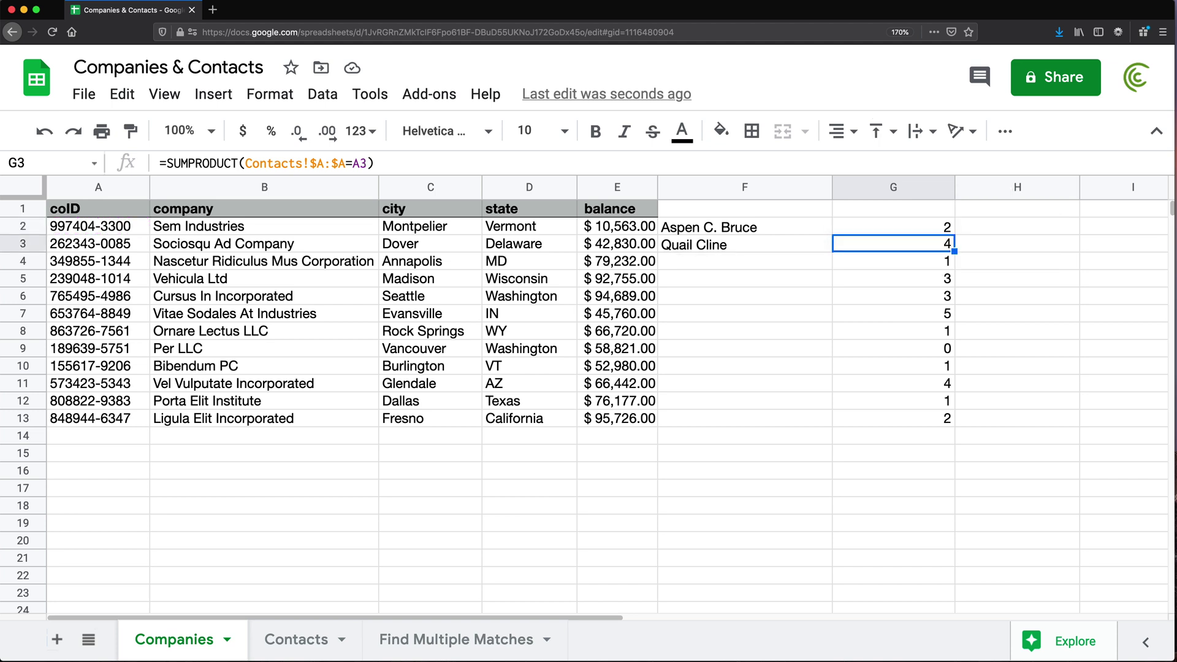
Step: Copy G2's count formula down to G13 and open F2's INDEX/FILTER formula for editing
click(945, 225)
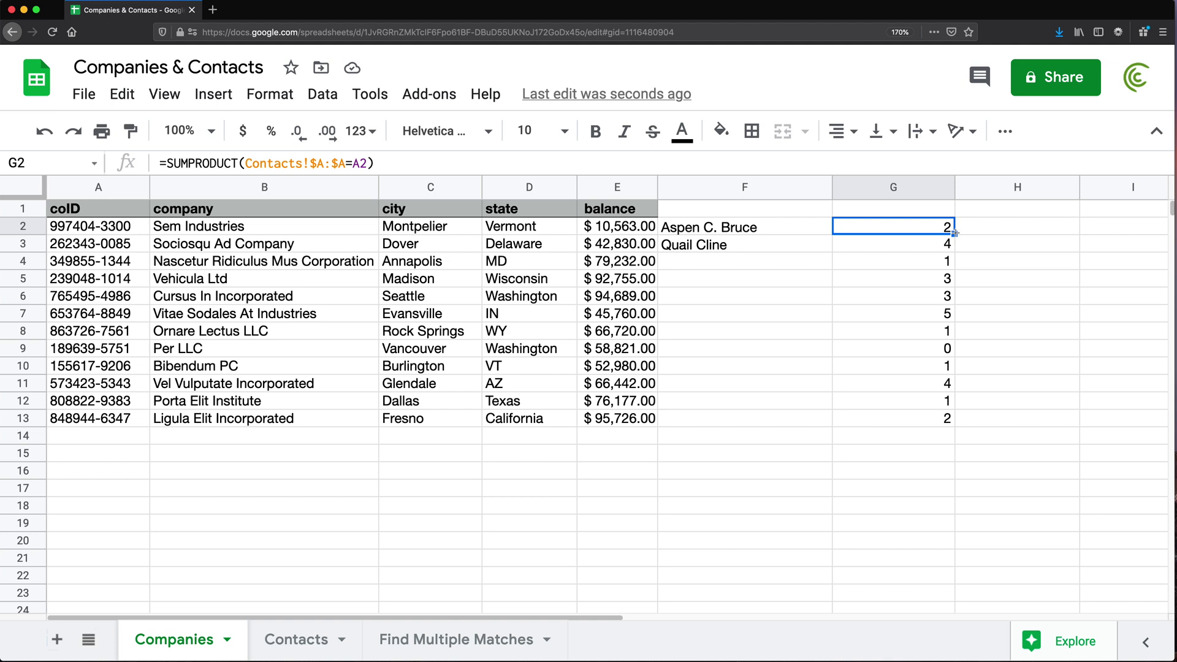
drag(955, 233, 950, 422)
click(945, 247)
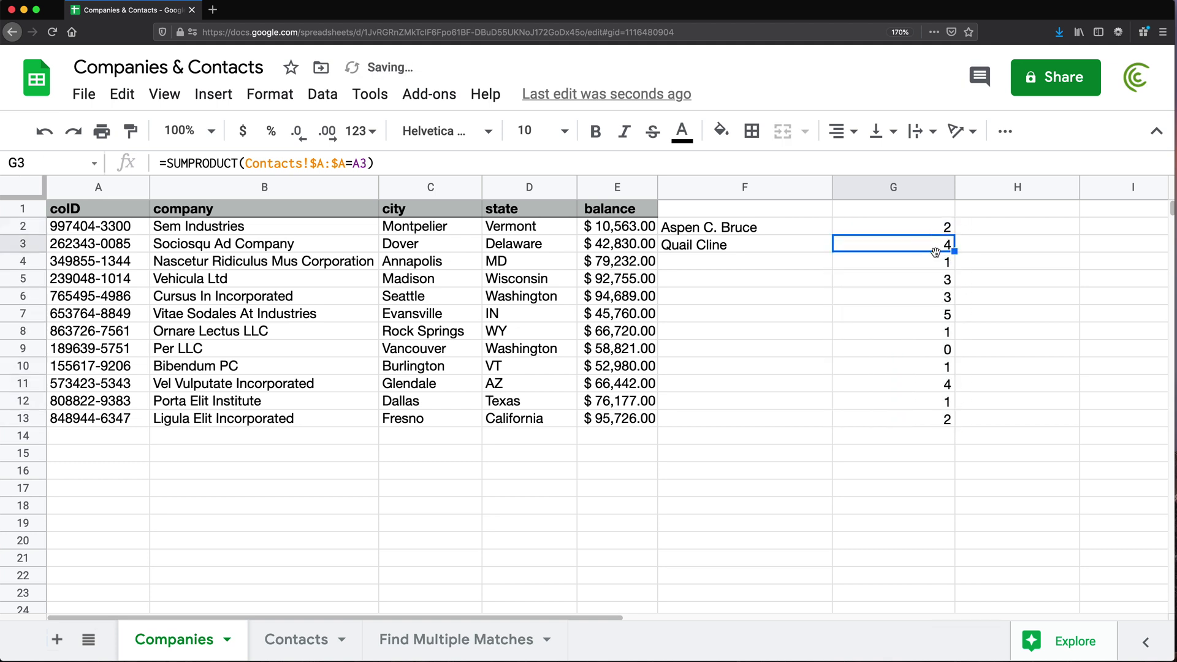
double_click(743, 232)
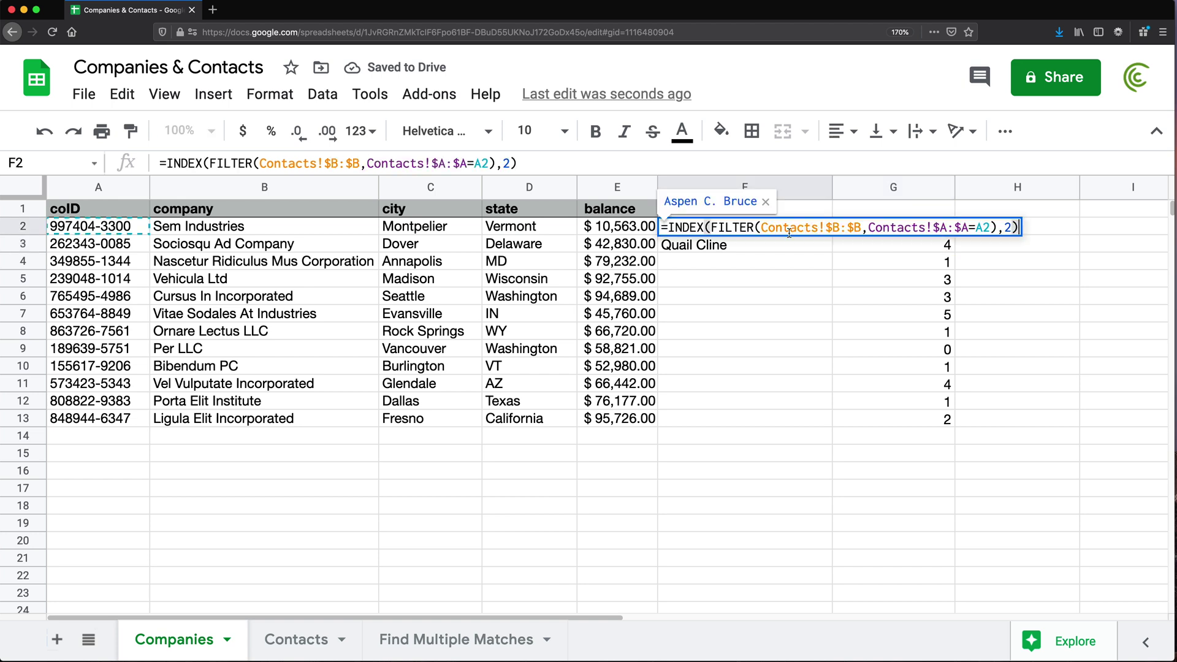
click(1004, 227)
key(Escape)
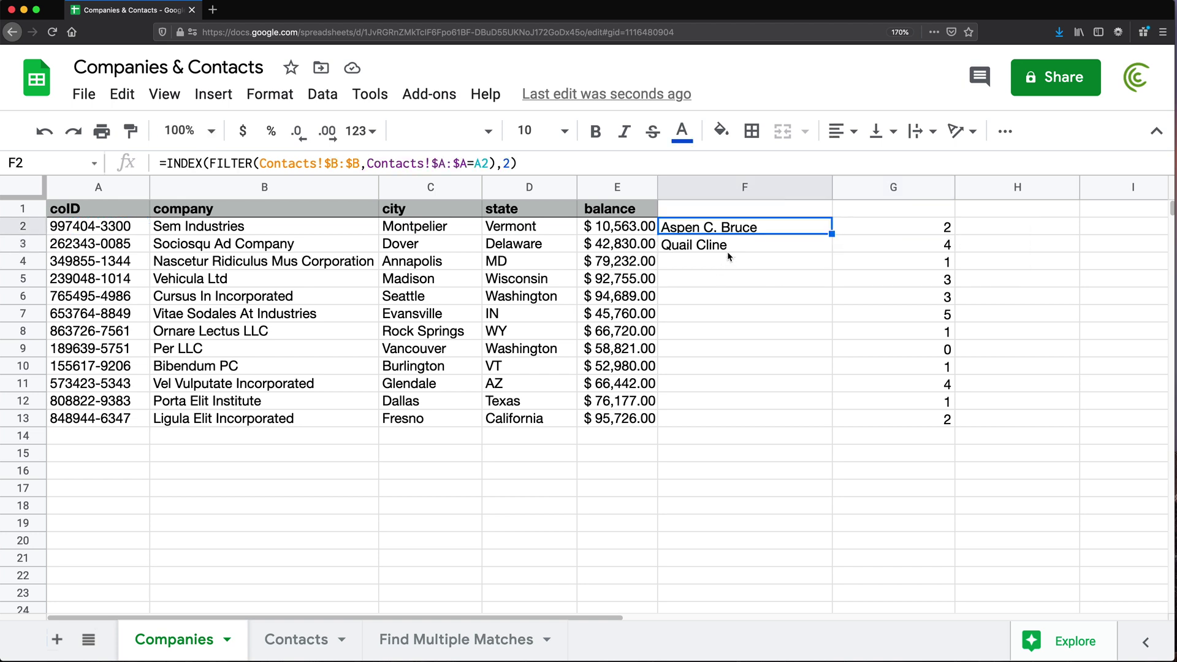
double_click(803, 246)
key(Escape)
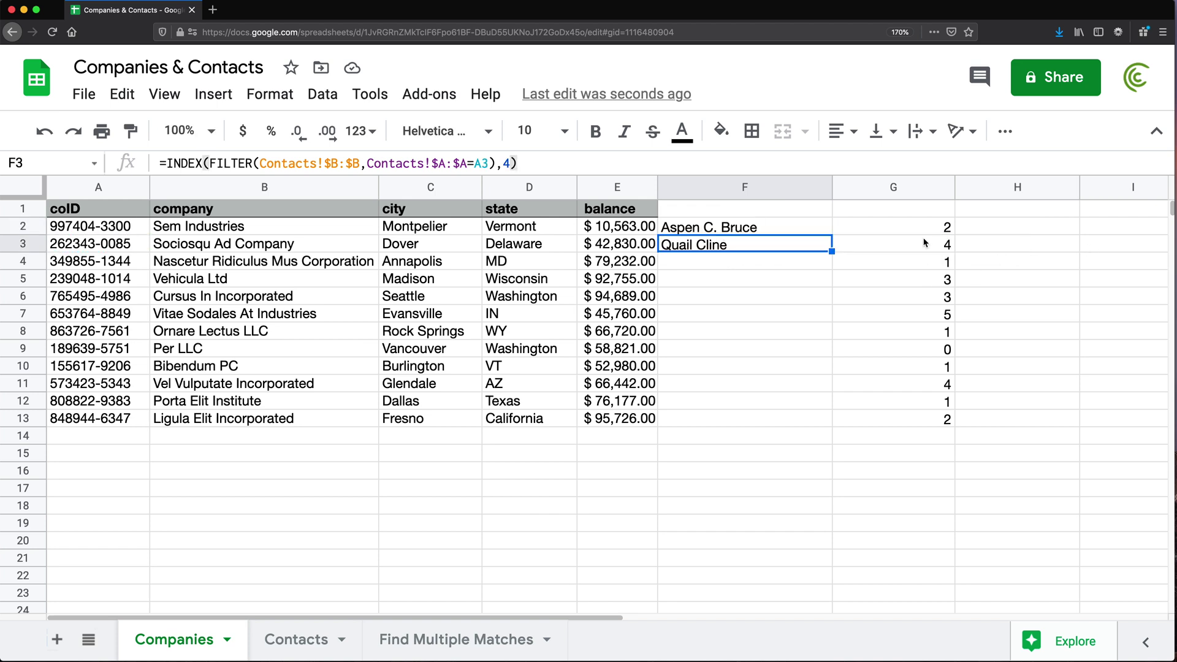
click(914, 355)
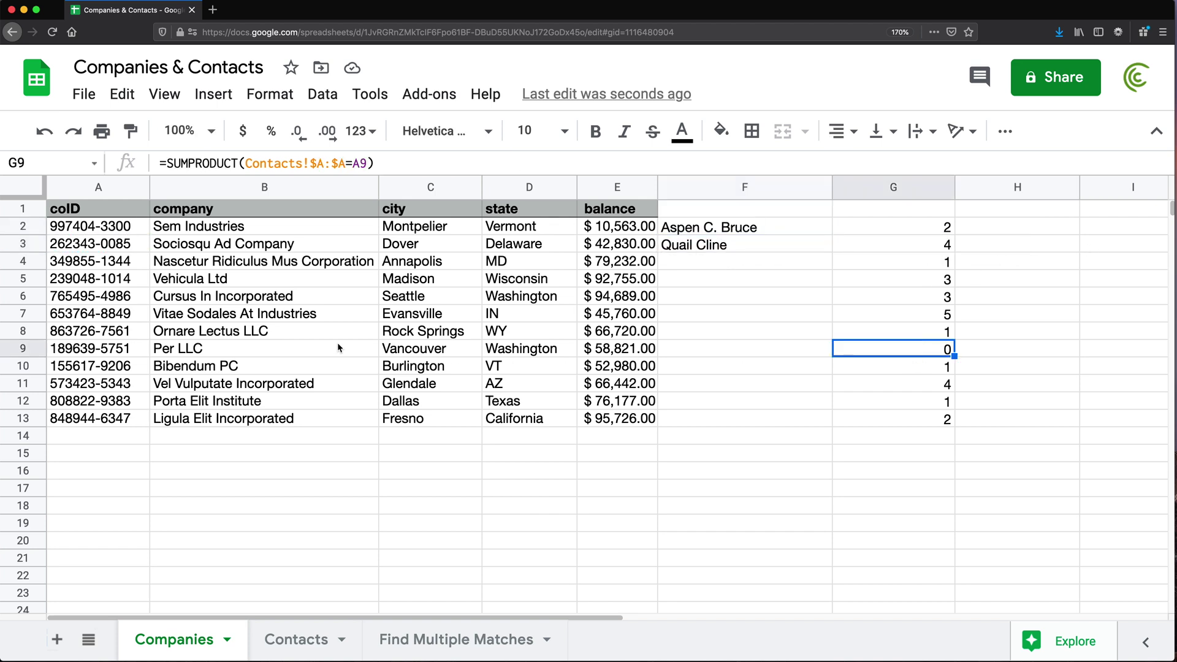
click(105, 349)
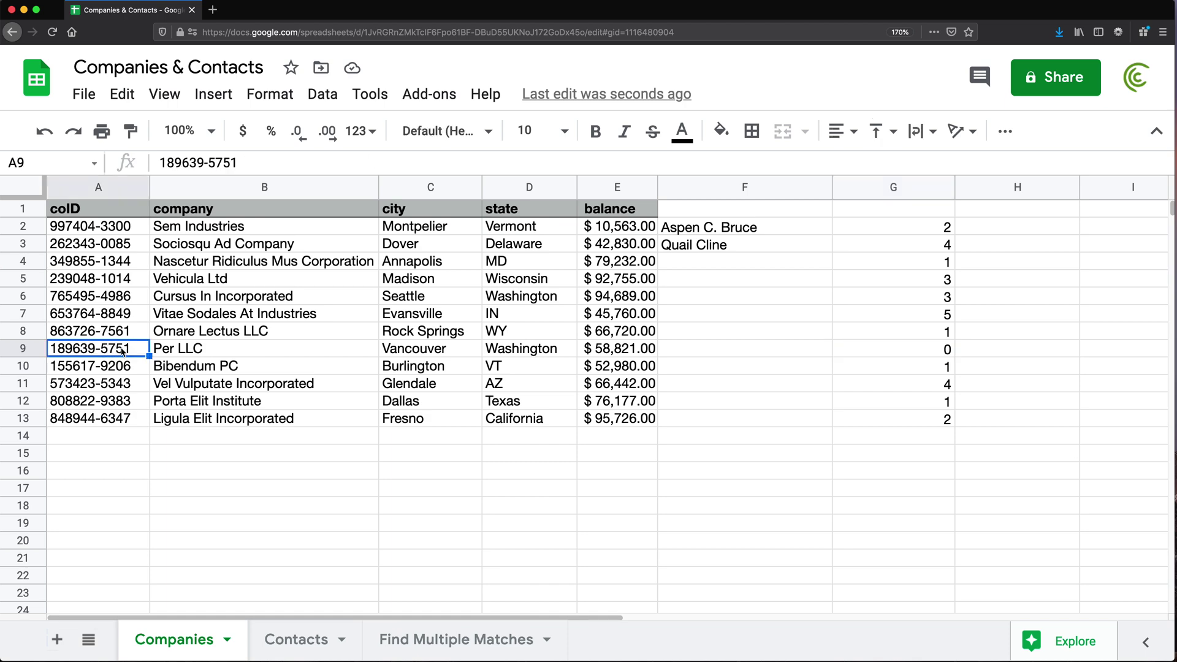
key(super+c)
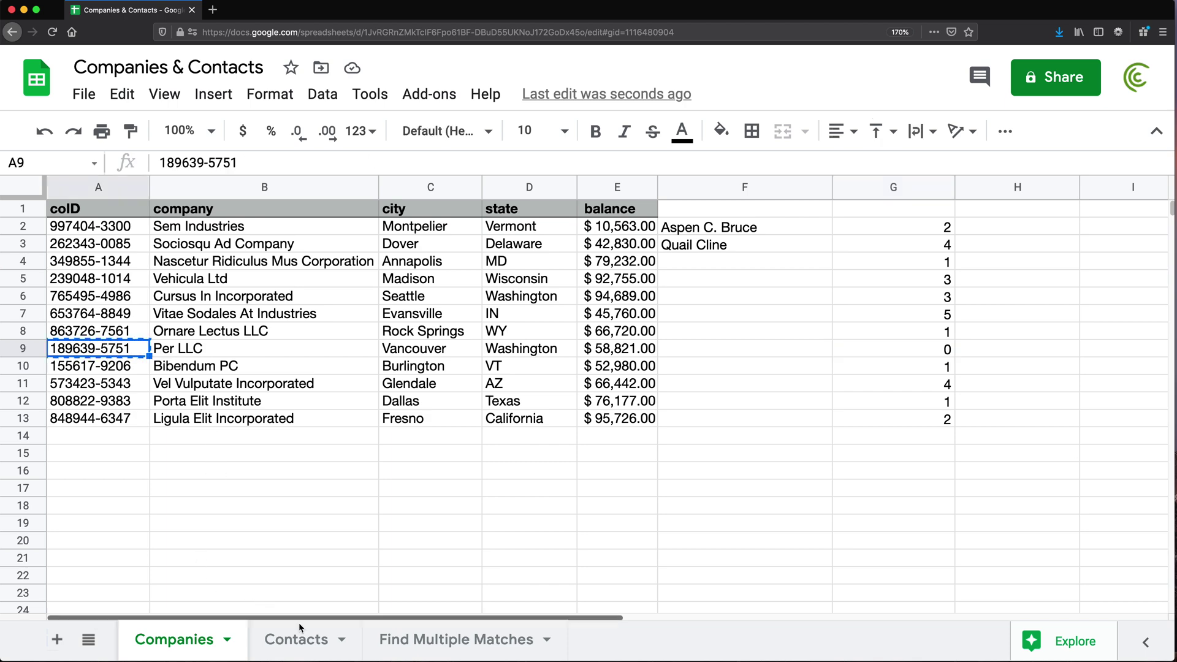
click(308, 649)
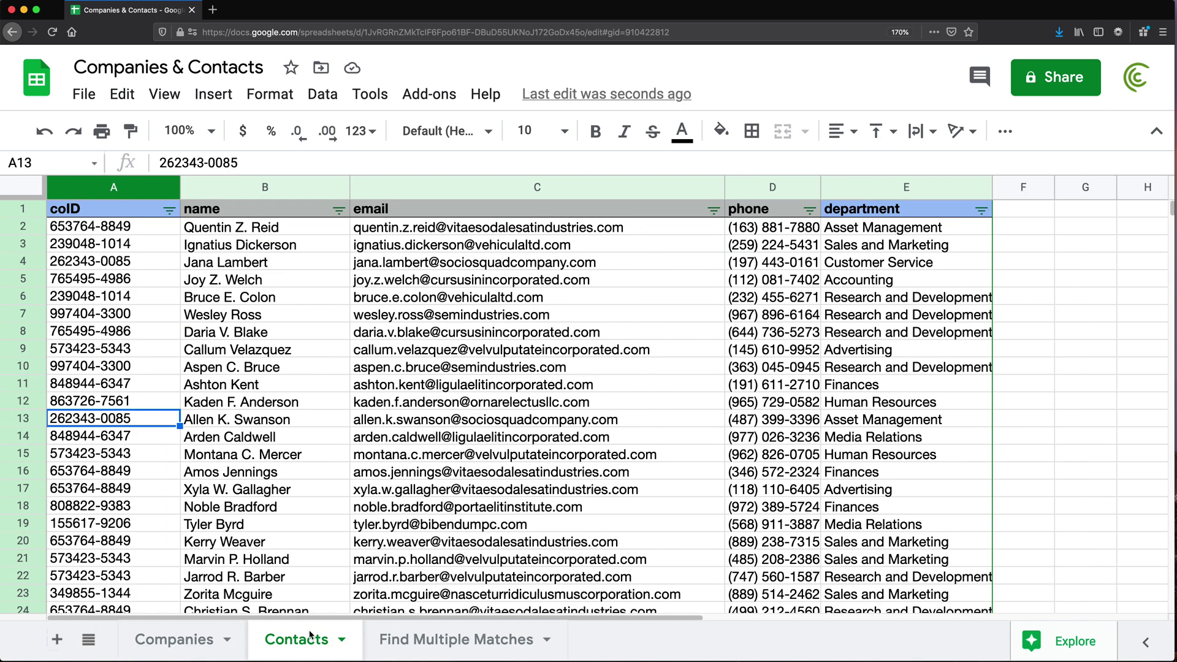
key(super+f)
key(super+v)
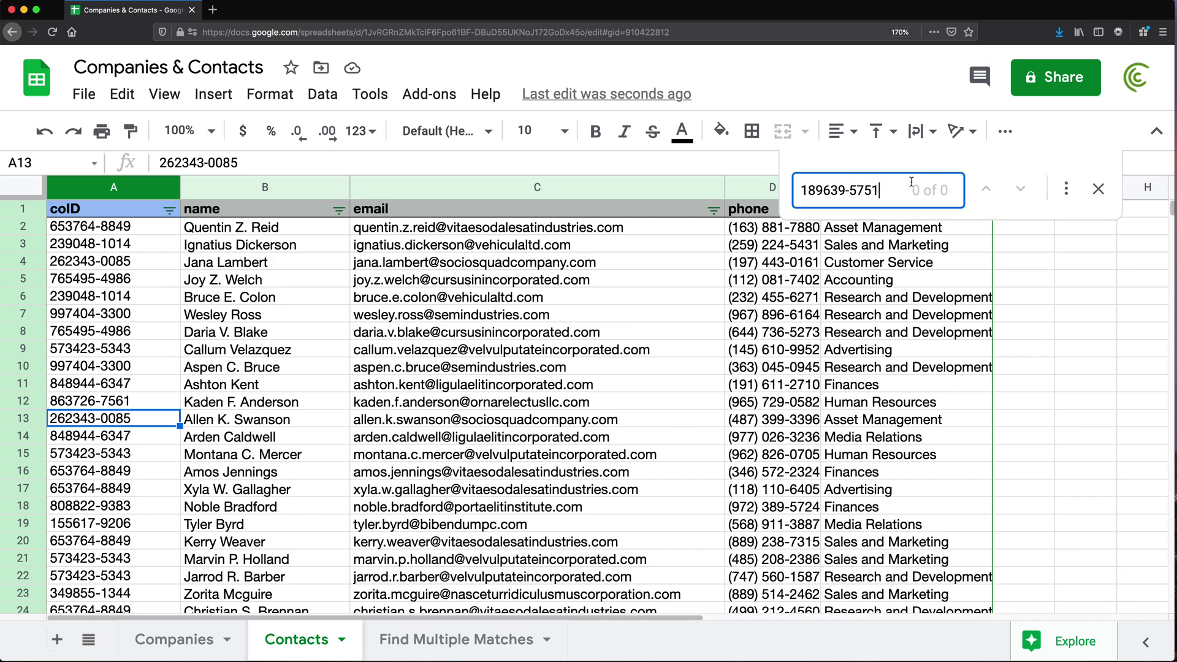
scroll(139, 385, down, 6)
scroll(154, 326, up, 6)
click(1098, 189)
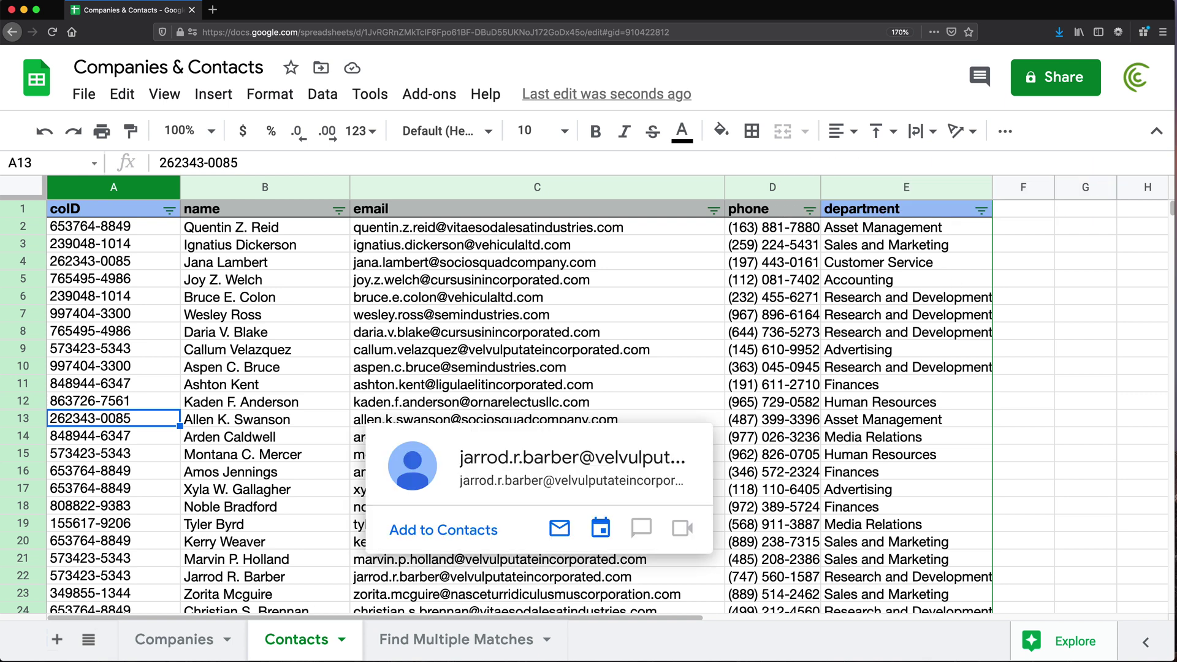
click(171, 640)
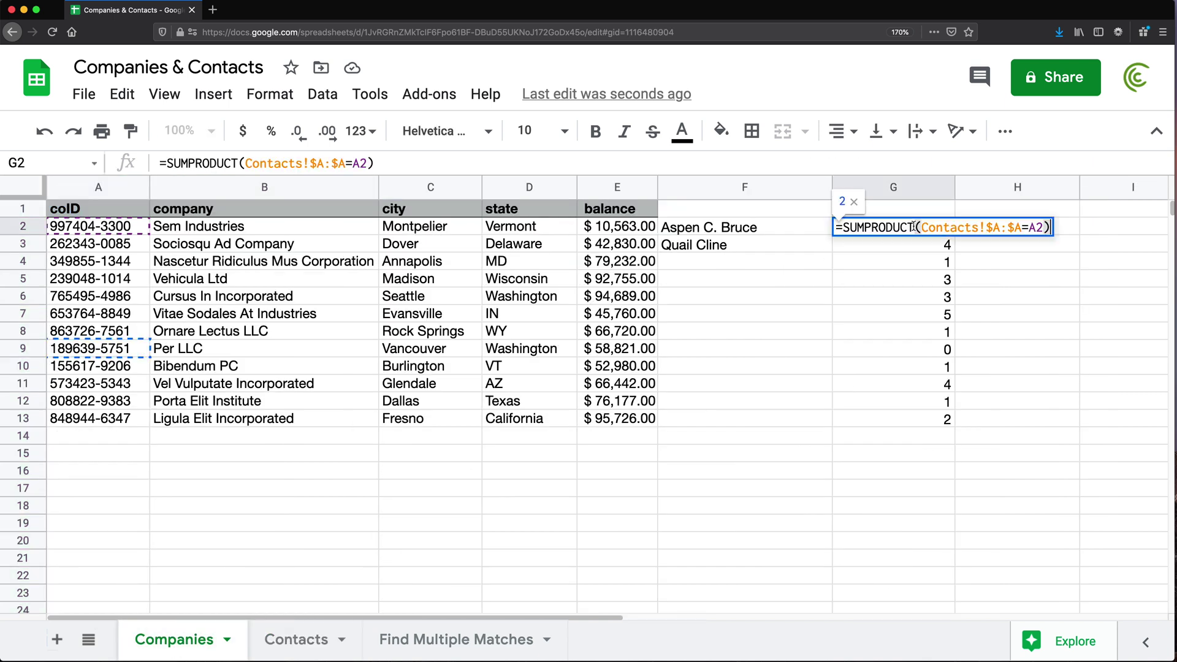
Step: Replace the hard-coded row 2 in F2's INDEX with SUMPRODUCT(Contacts!$A:$A=A2)
drag(845, 228, 1072, 235)
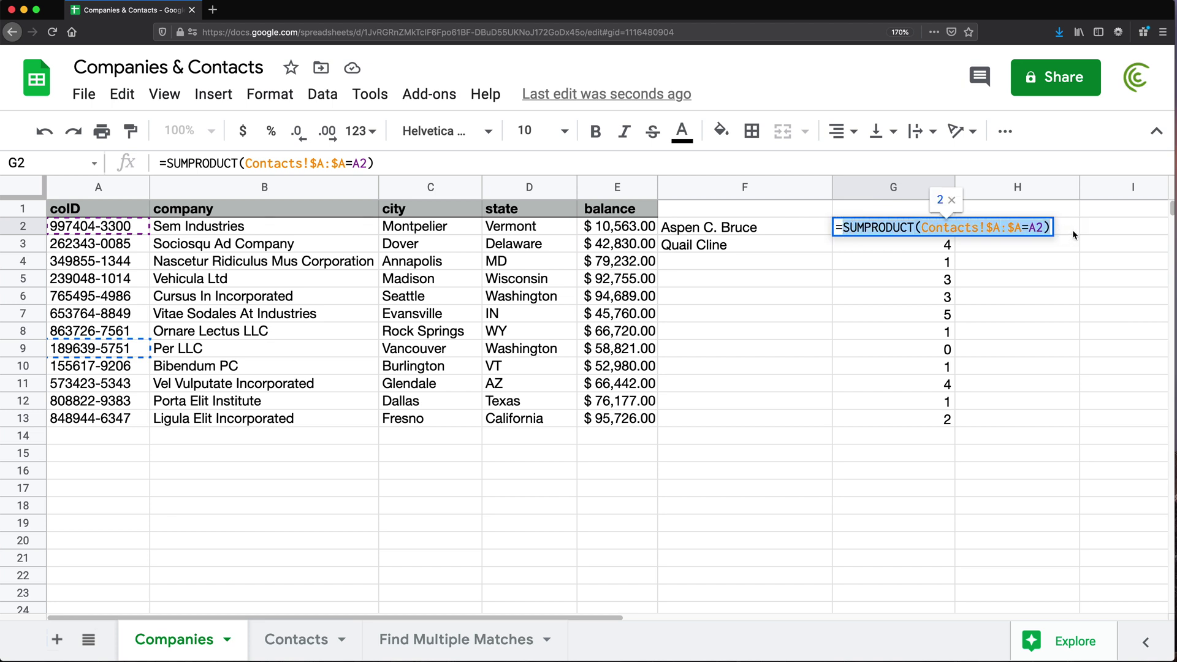
key(Escape)
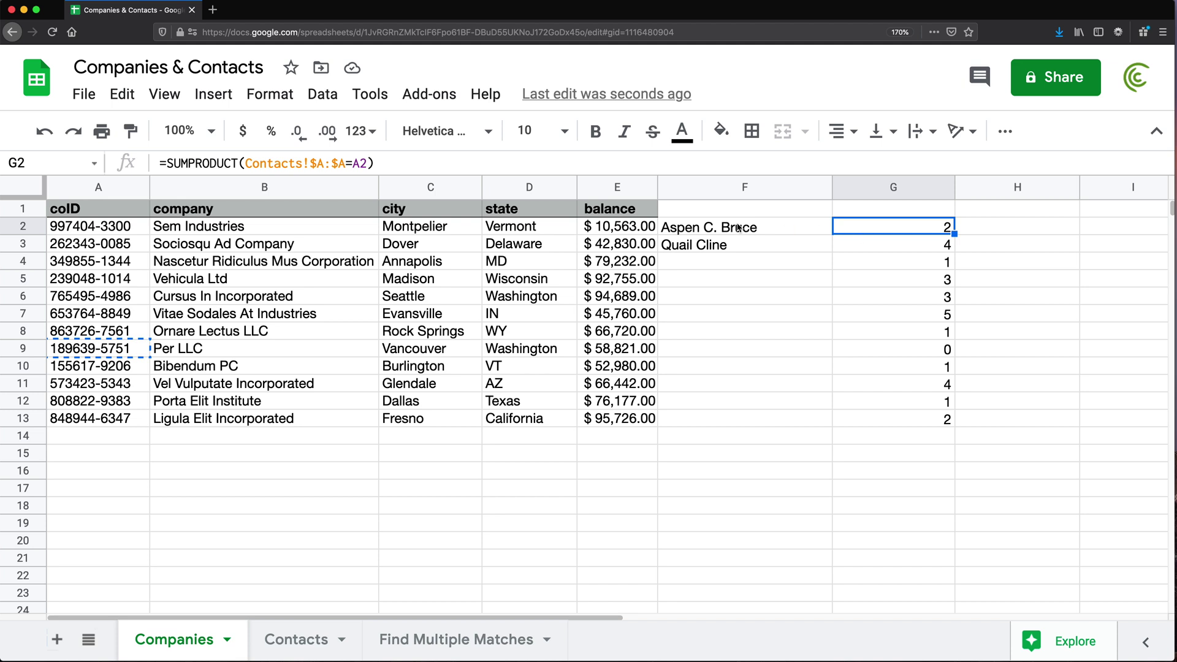
double_click(739, 229)
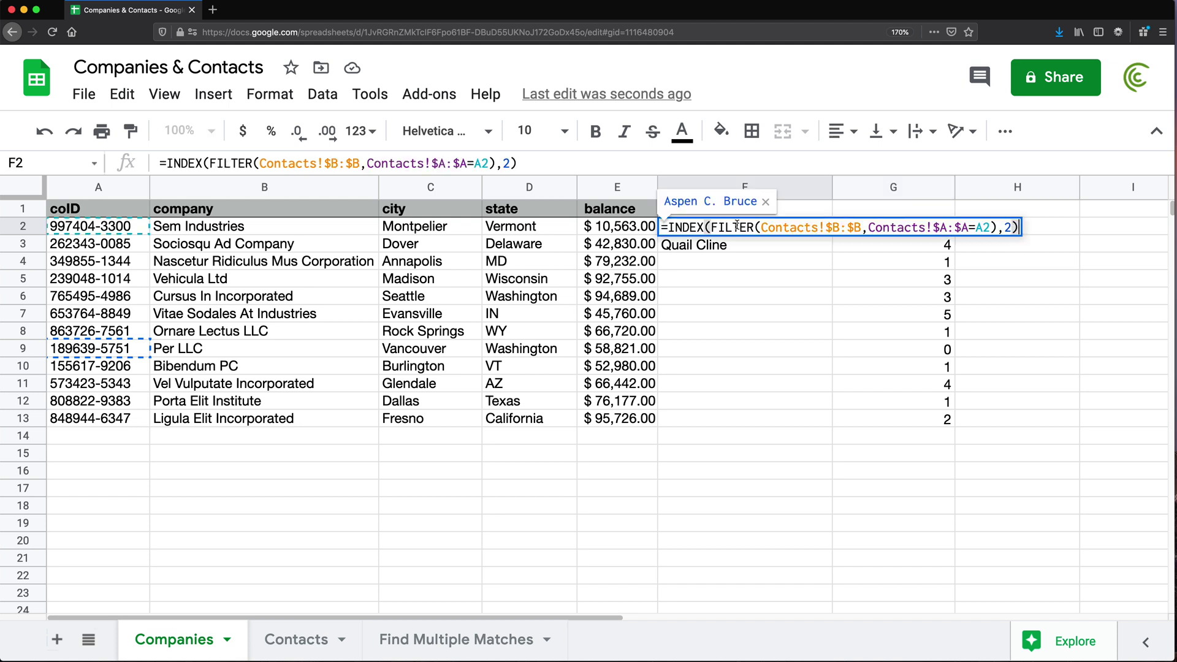
double_click(1008, 228)
key(BackSpace)
key(ctrl+v)
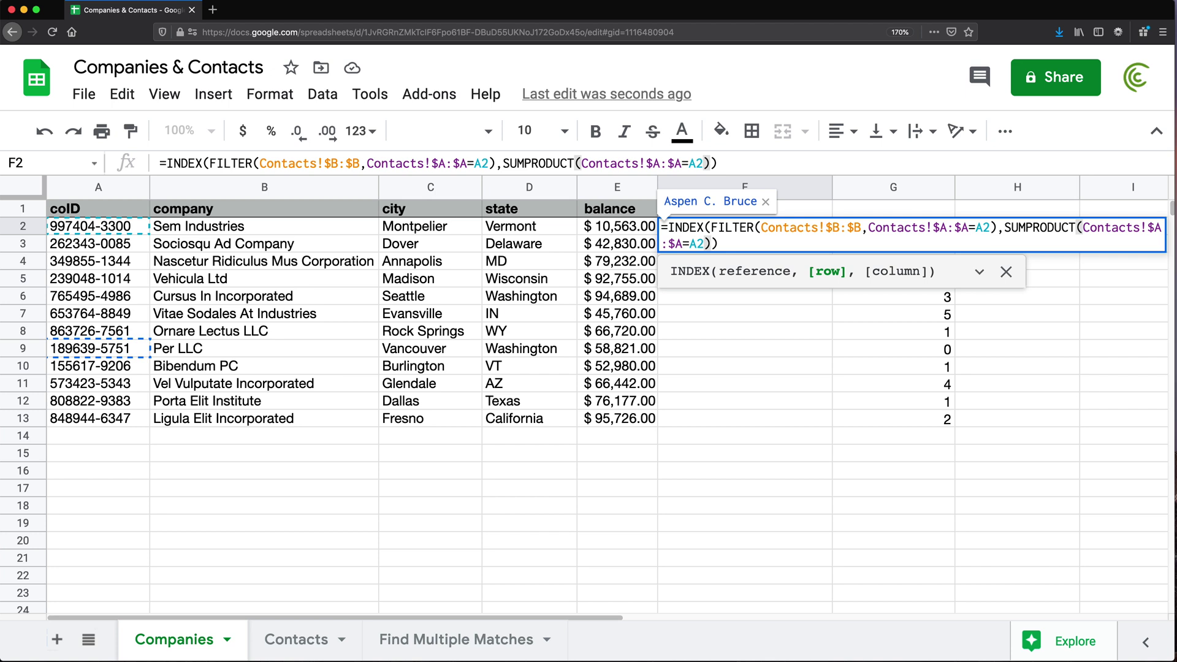
key(Return)
Step: Fill the F2 formula down to F13 and clear the helper counts in G2:G13
click(824, 227)
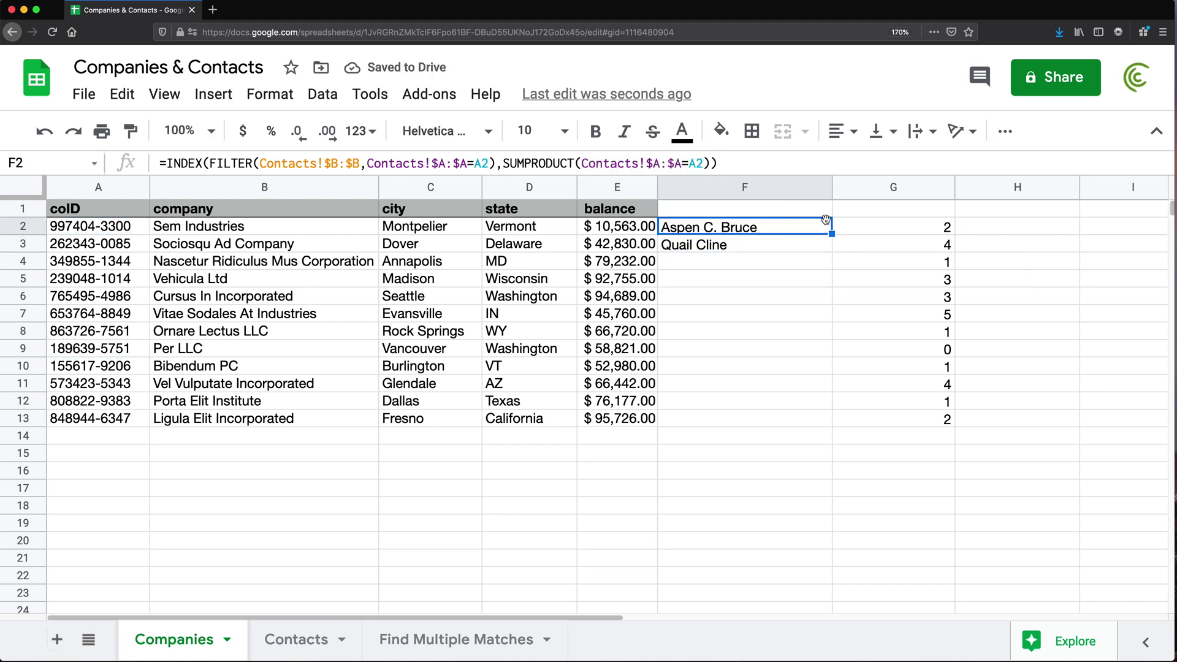
drag(831, 233, 803, 429)
drag(928, 233, 912, 428)
key(Delete)
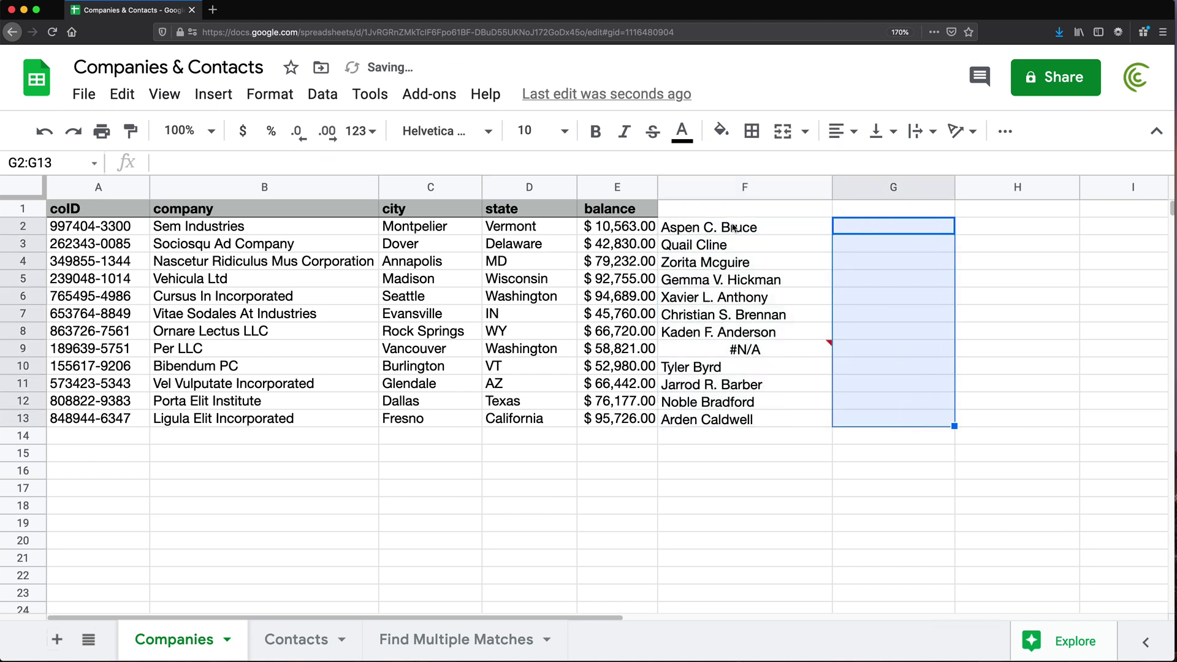
Step: Wrap F2's last-contact lookup in IFERROR(...,"") and fill it down to F13
click(754, 234)
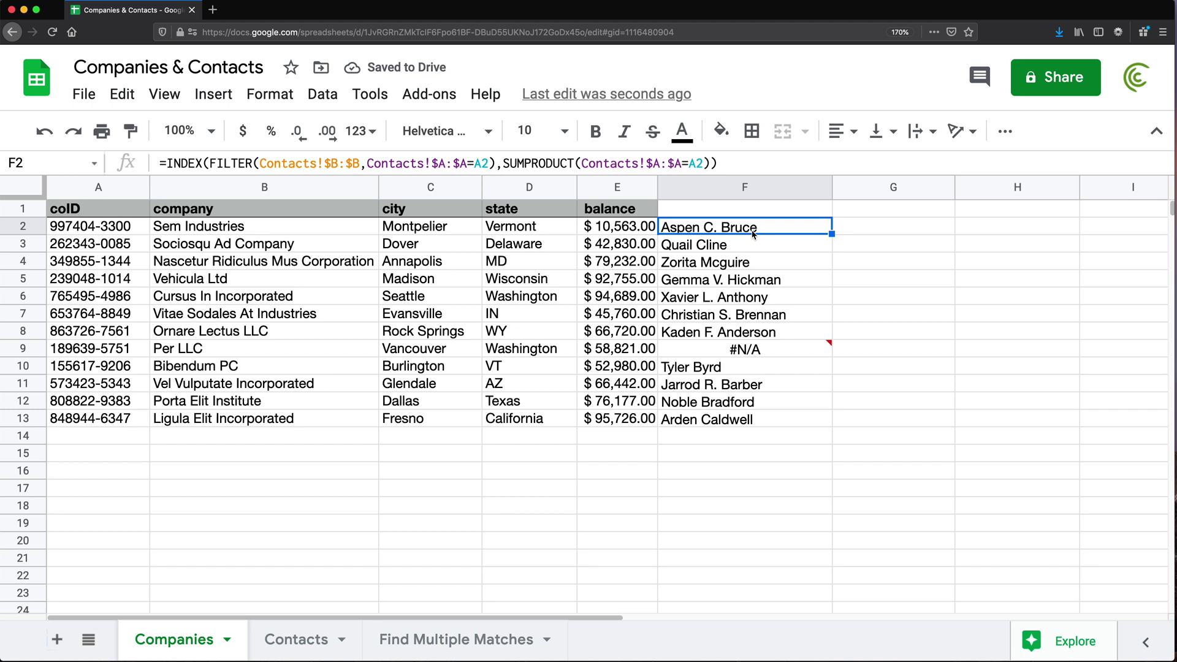
double_click(709, 231)
click(670, 228)
text(IFE)
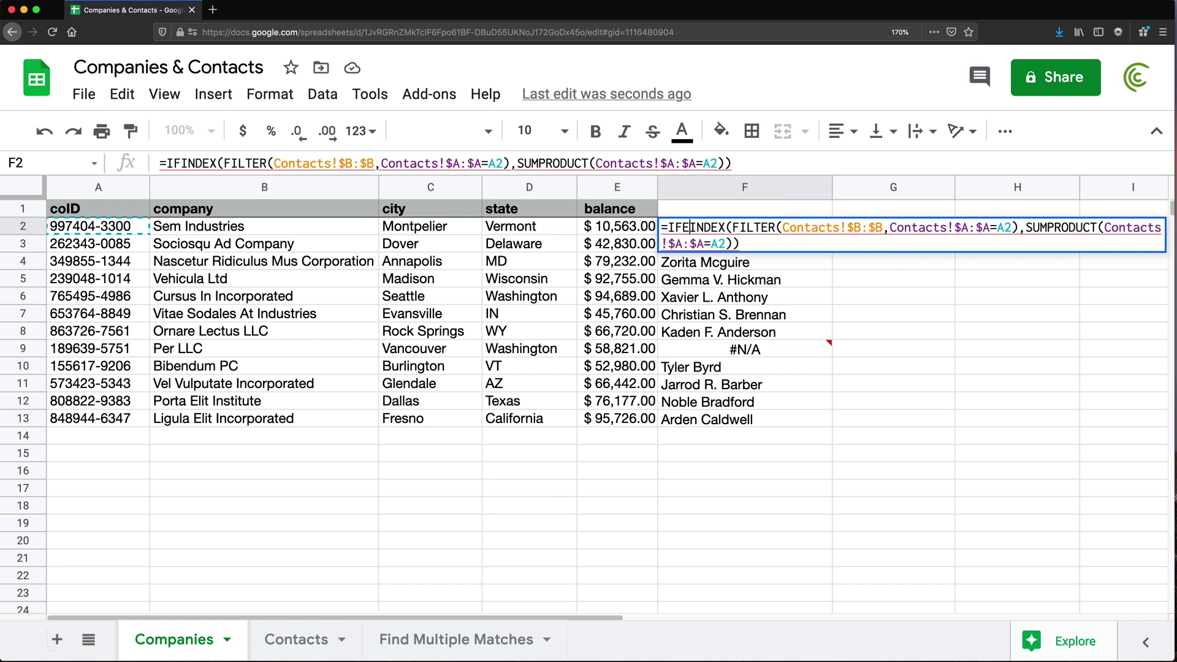
text(RROR()
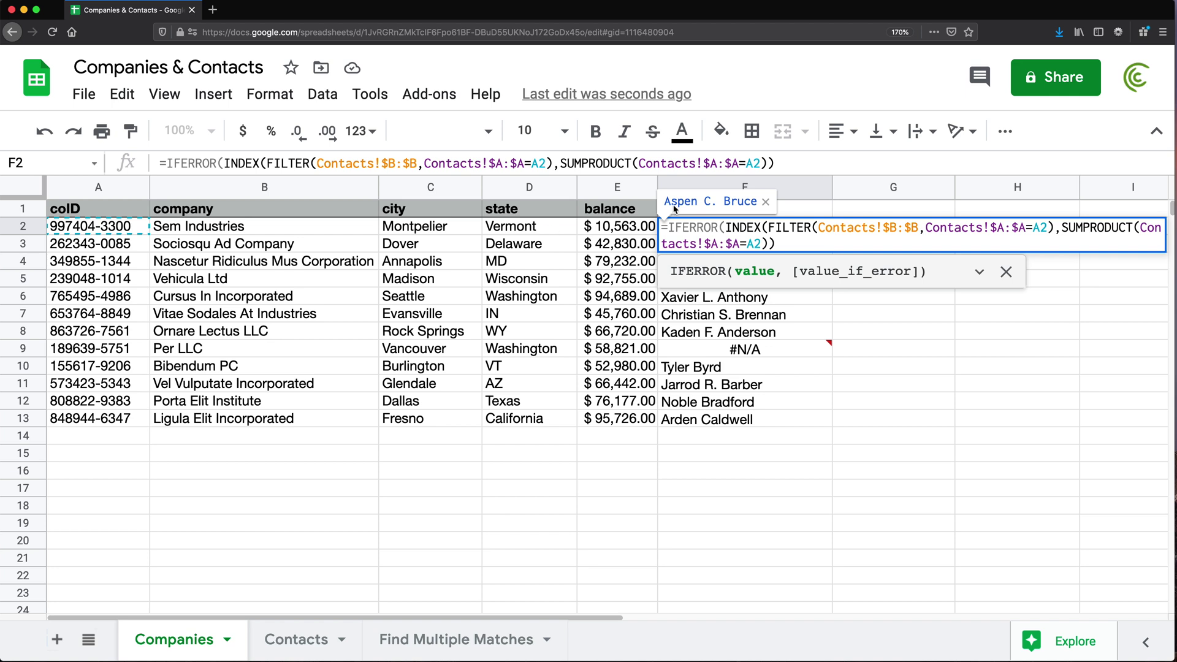
click(796, 245)
text(,)
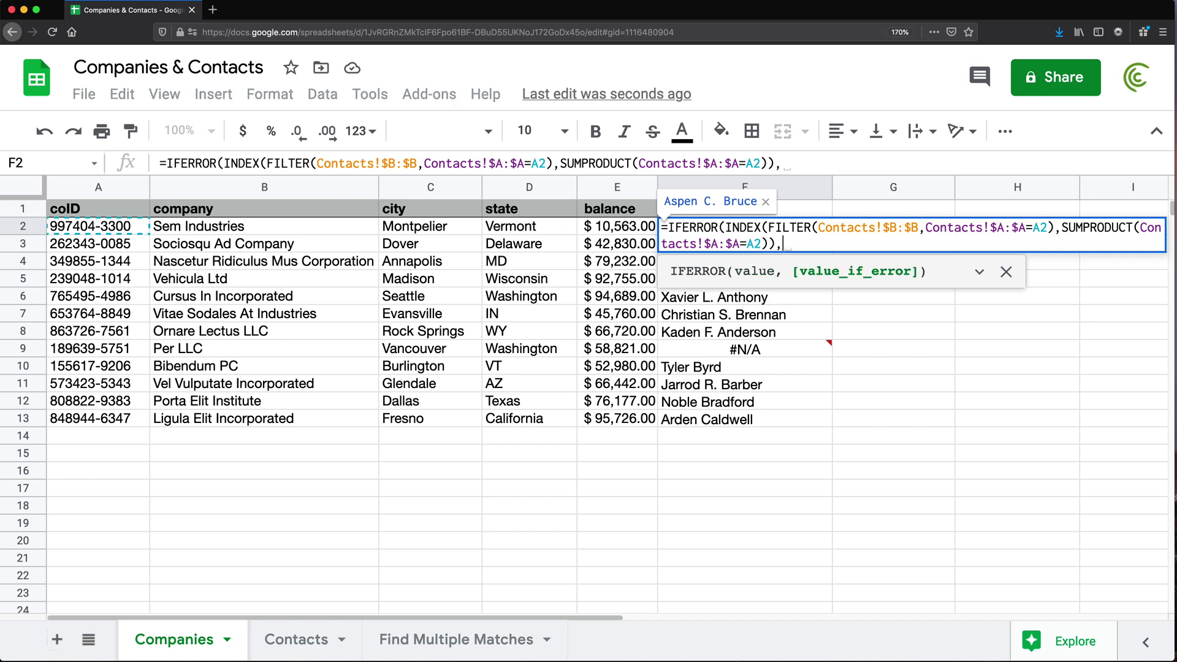
text(""))
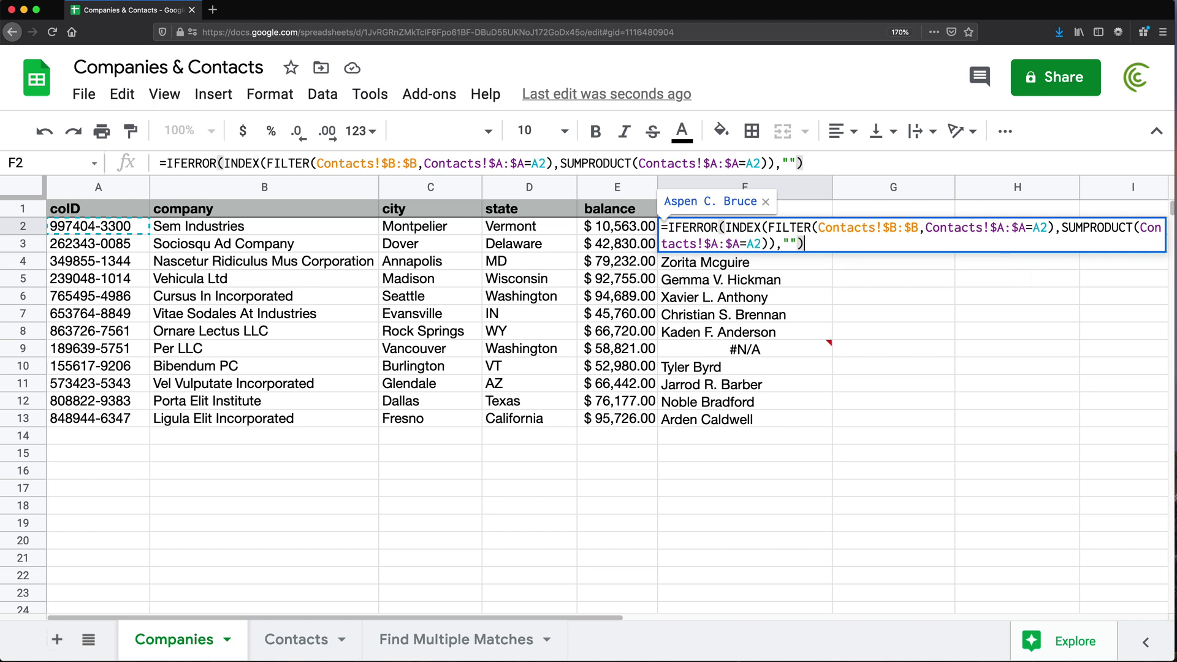
key(Return)
key(Up)
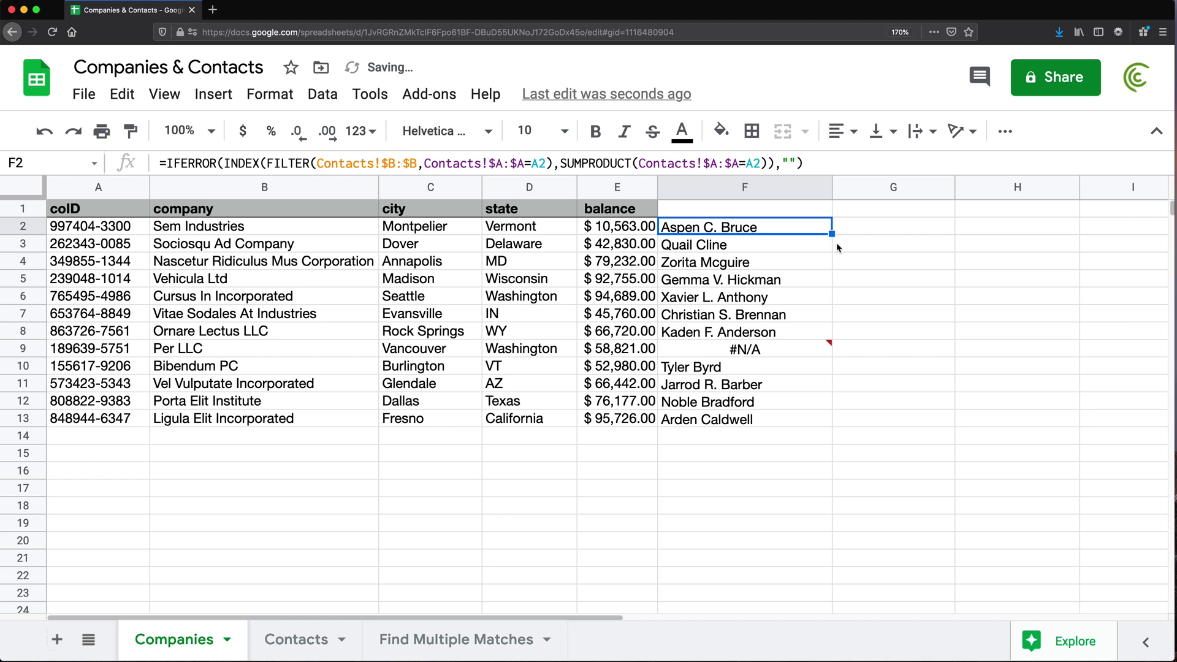
drag(832, 234, 795, 423)
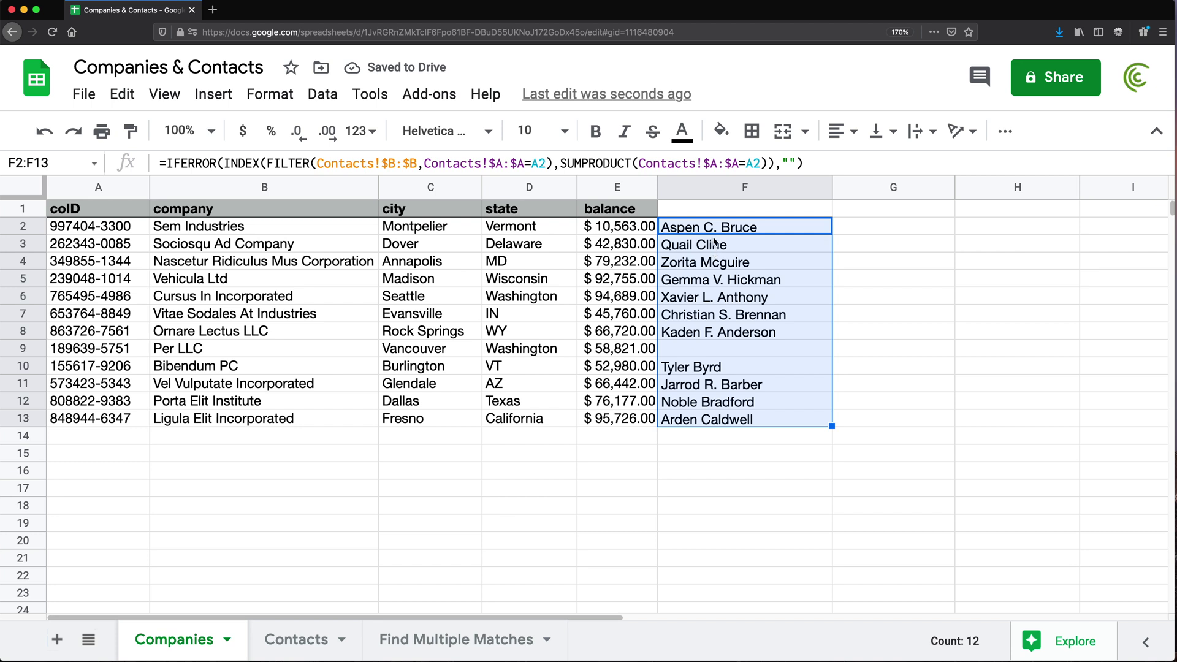
Step: Search the Contacts sheet for the second company's ID to verify F3's result
click(716, 234)
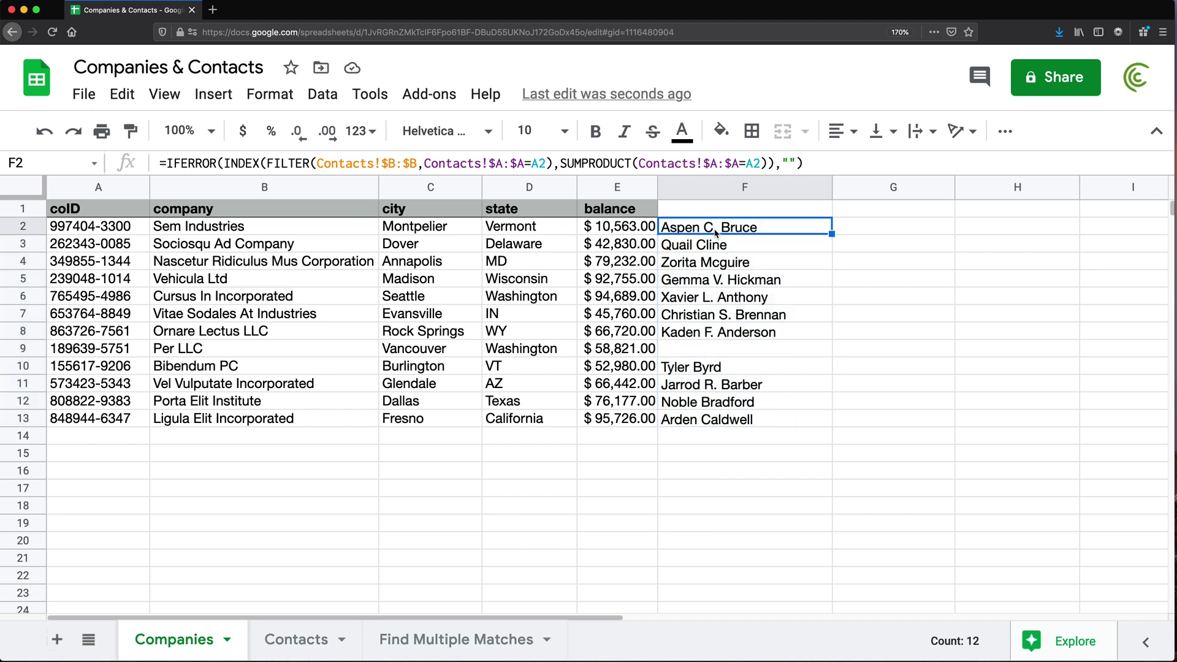
key(Down)
key(Down)
key(Down)
click(101, 228)
key(ctrl+c)
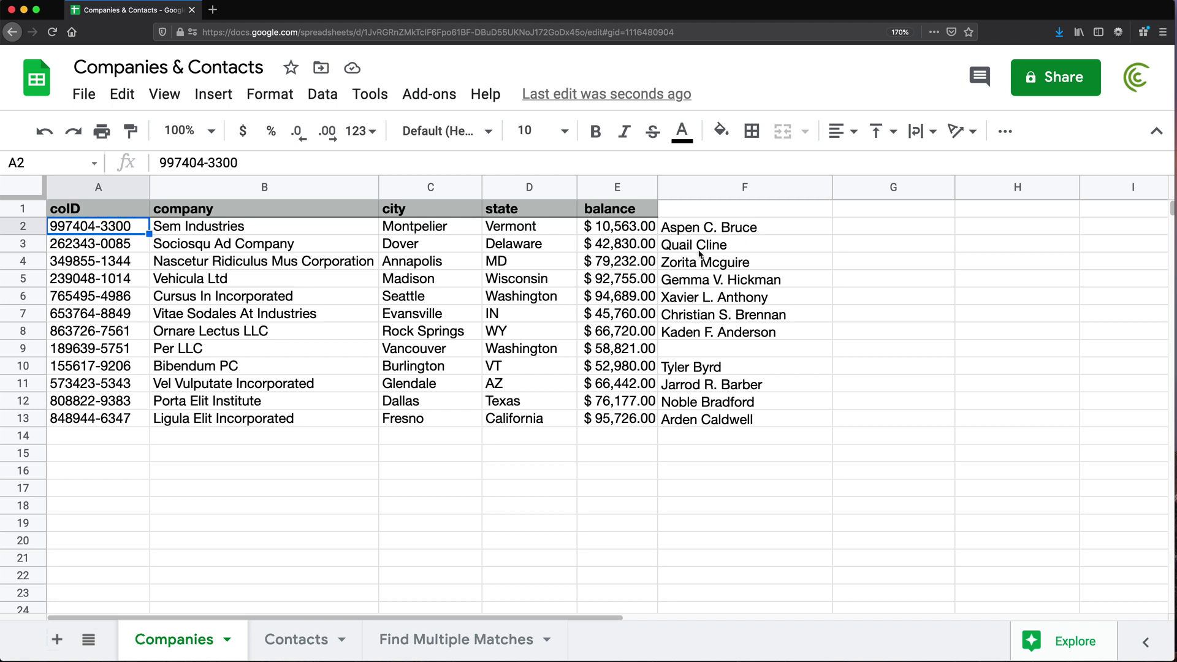
click(686, 252)
click(83, 247)
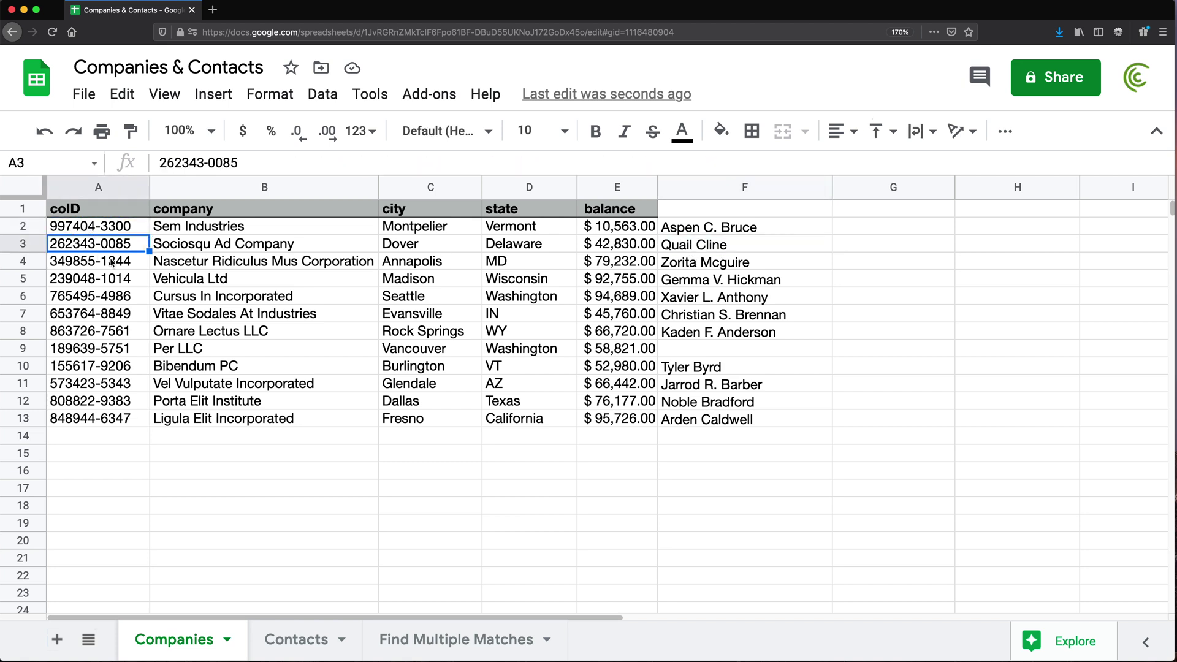
key(ctrl+c)
click(295, 637)
key(ctrl+f)
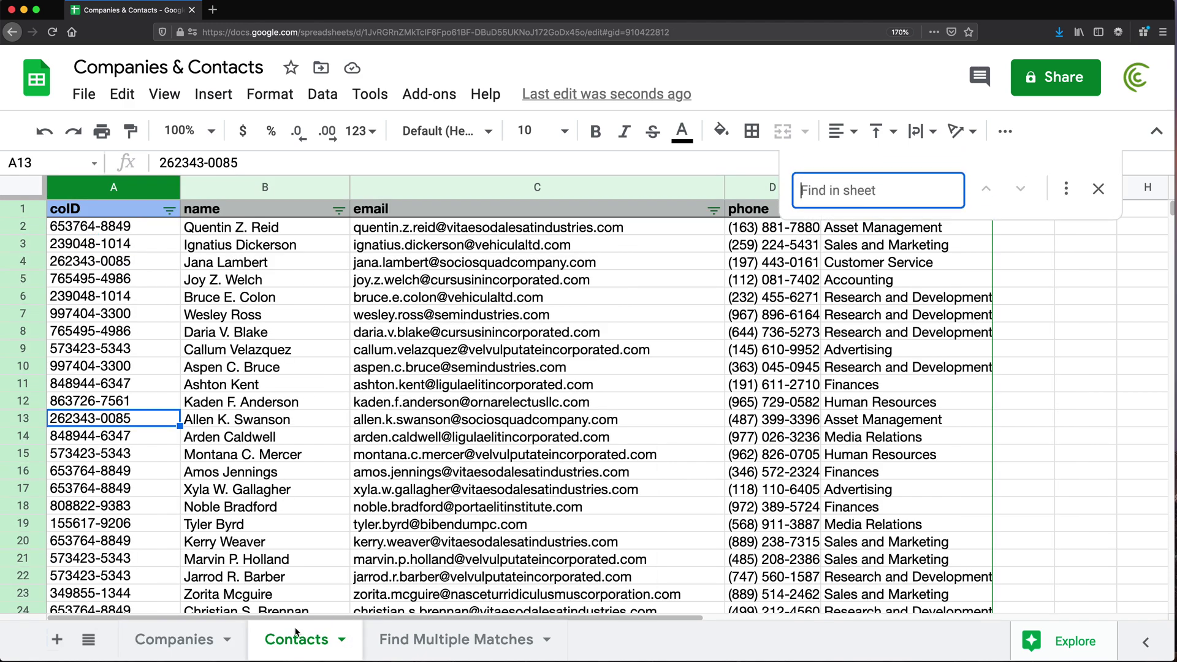
key(ctrl+v)
key(Return)
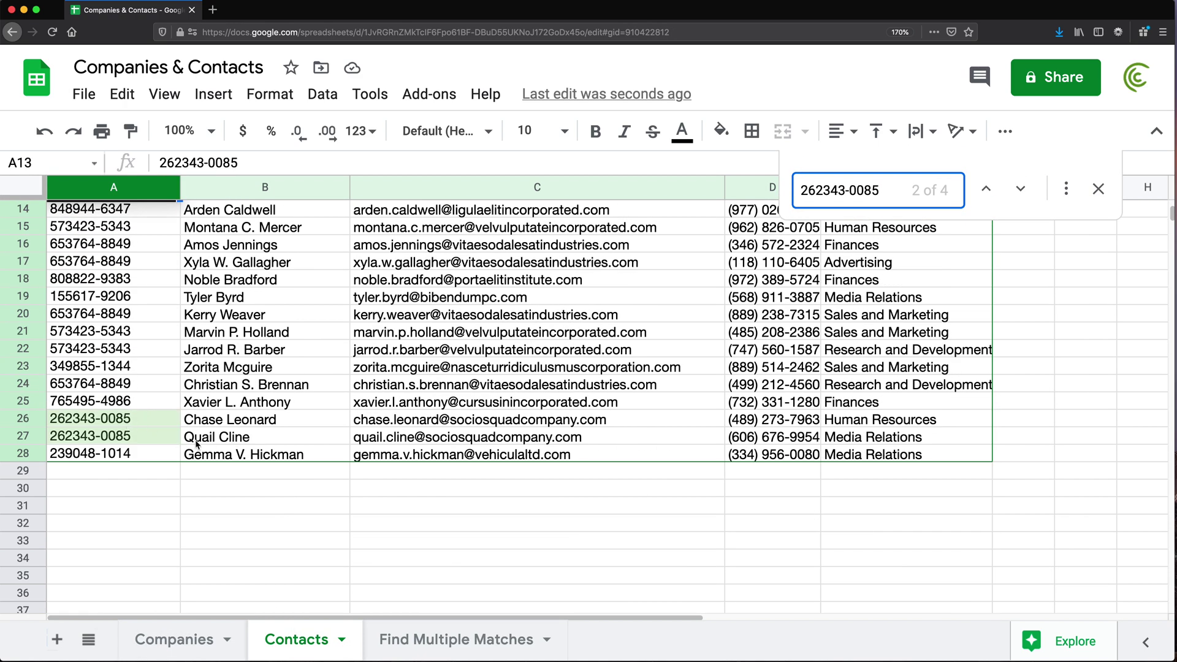
Step: Check F4, then search the Contacts sheet for the third company's ID
click(183, 641)
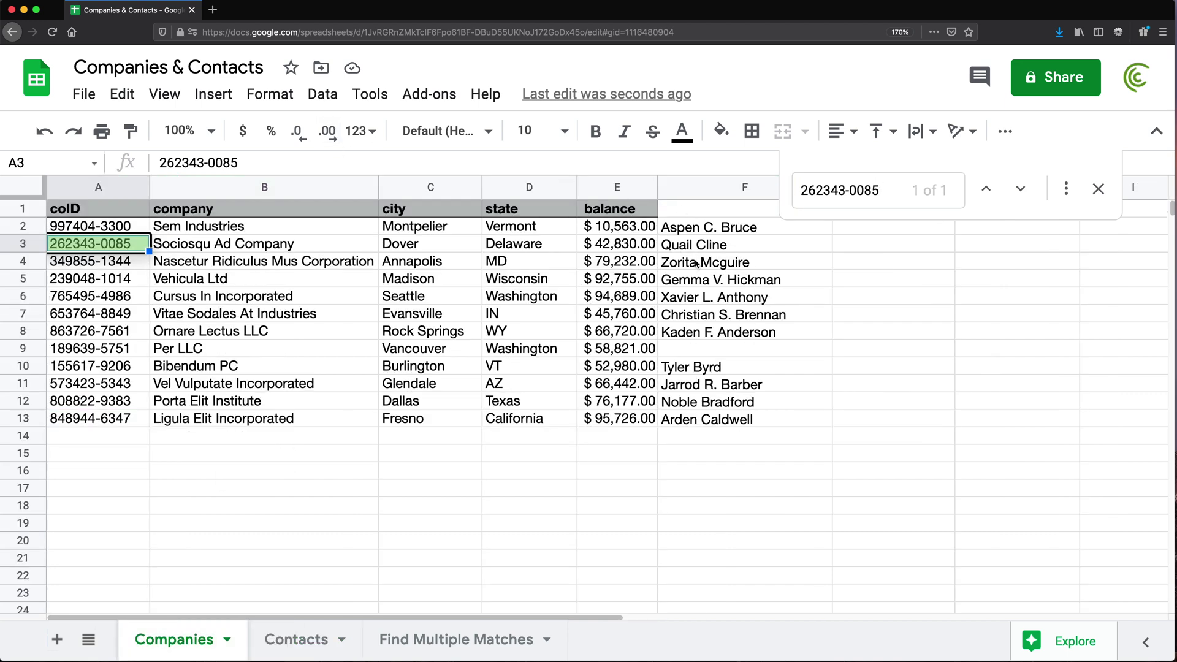
click(697, 260)
key(Escape)
click(125, 262)
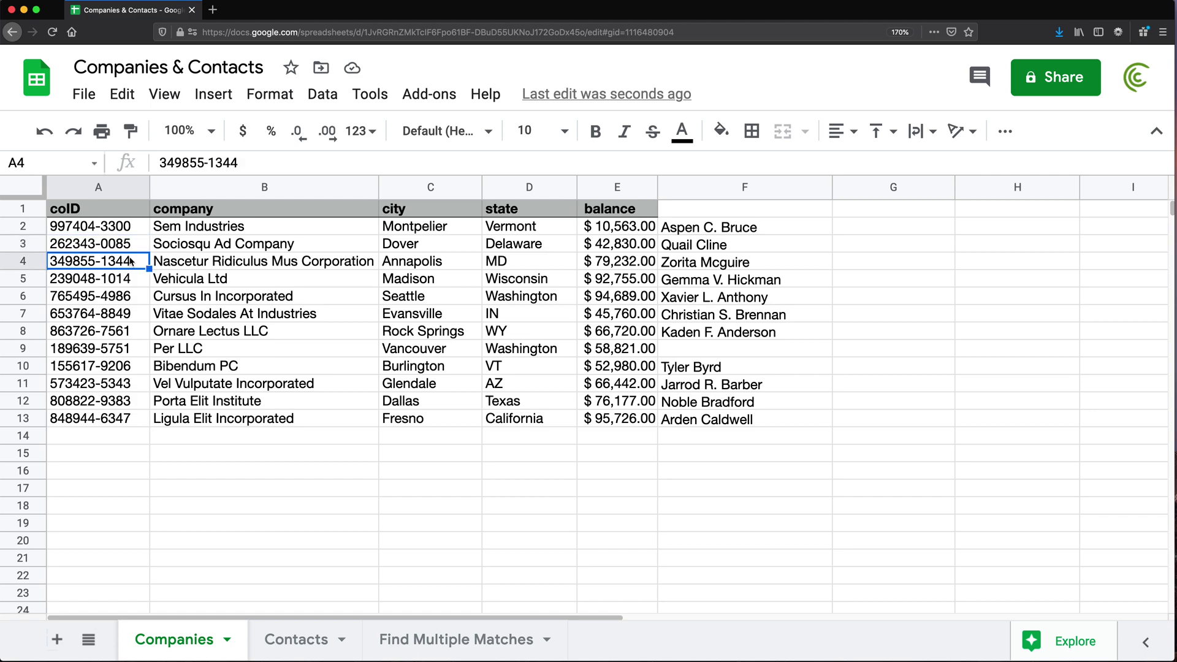
click(289, 642)
key(super+f)
key(super+v)
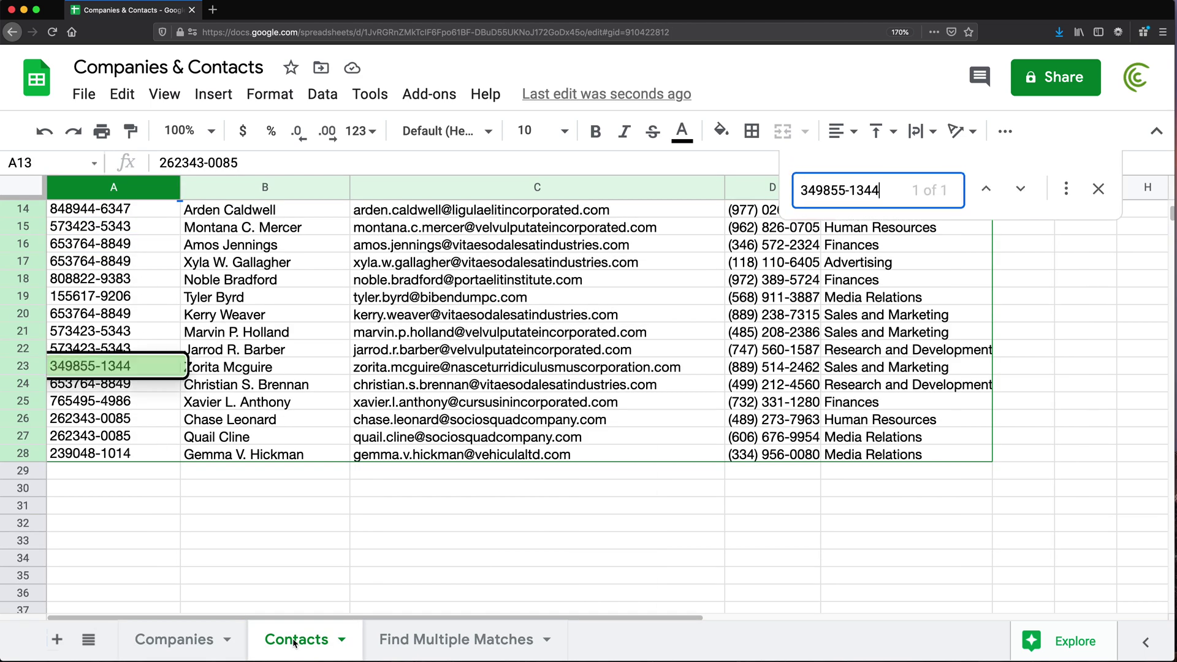
scroll(259, 284, up, 5)
scroll(257, 307, down, 3)
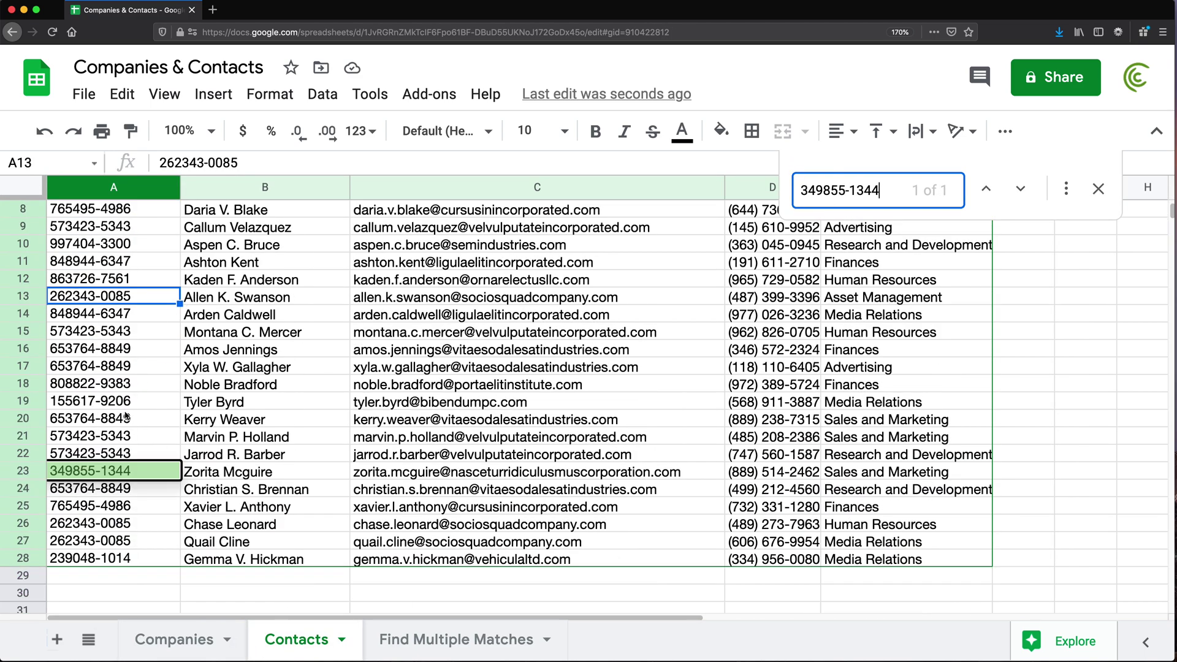
key(Escape)
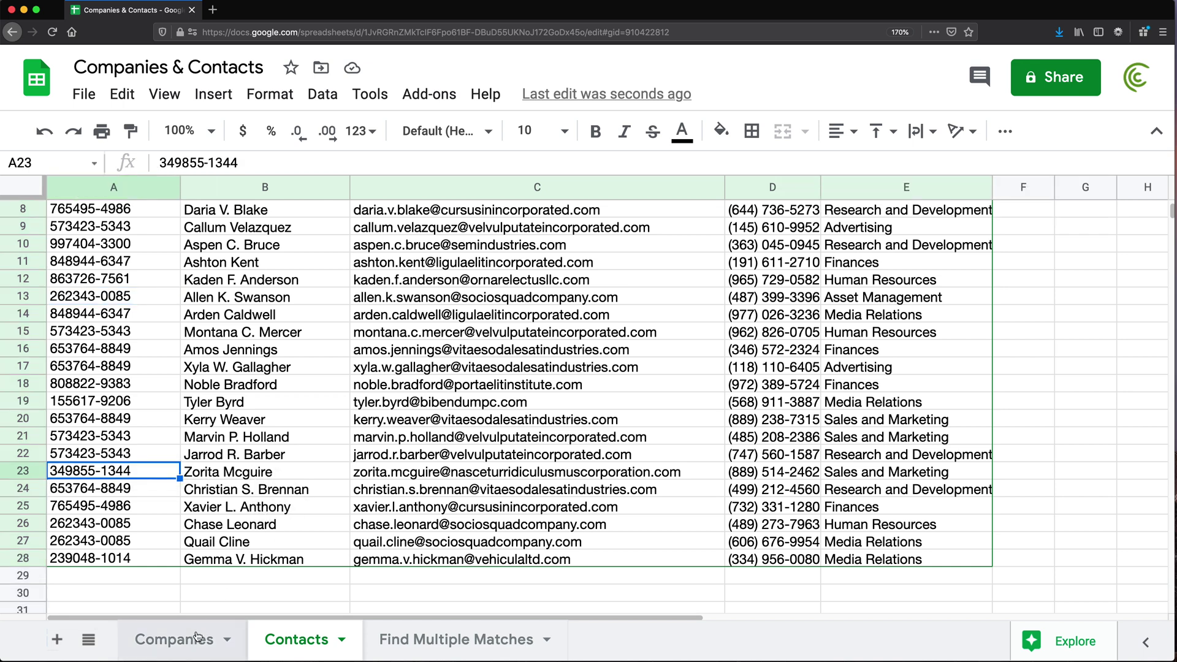
click(192, 637)
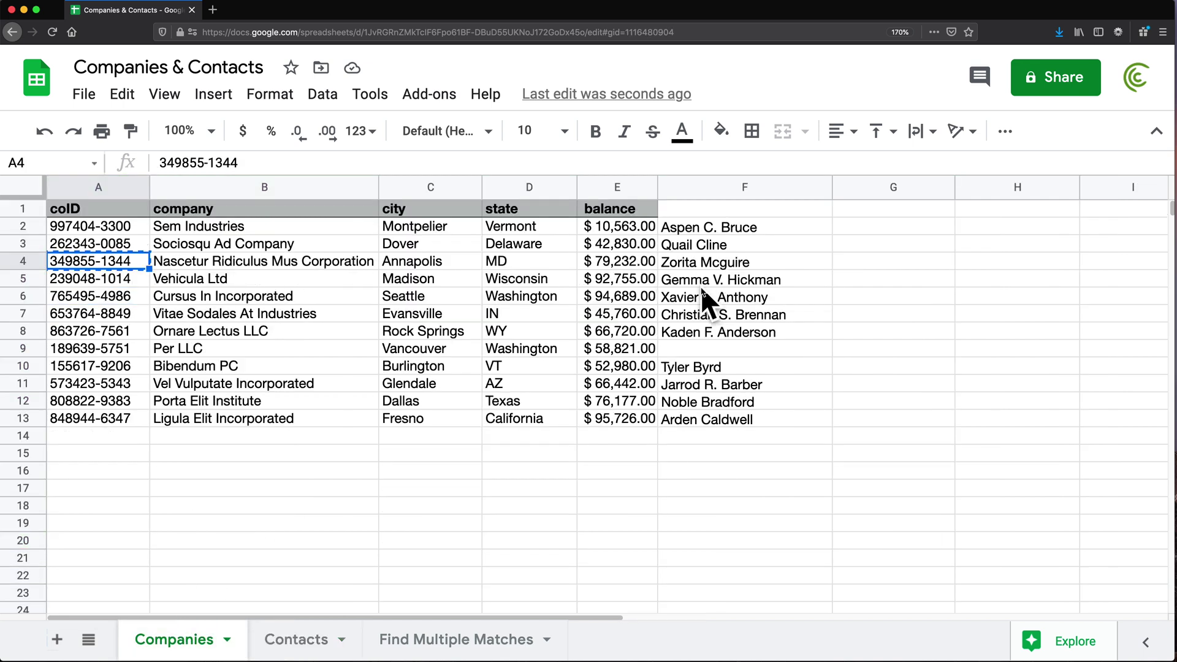
Step: Confirm F6 returns the last of Cursus In Incorporated's three Contacts entries
click(90, 401)
click(730, 297)
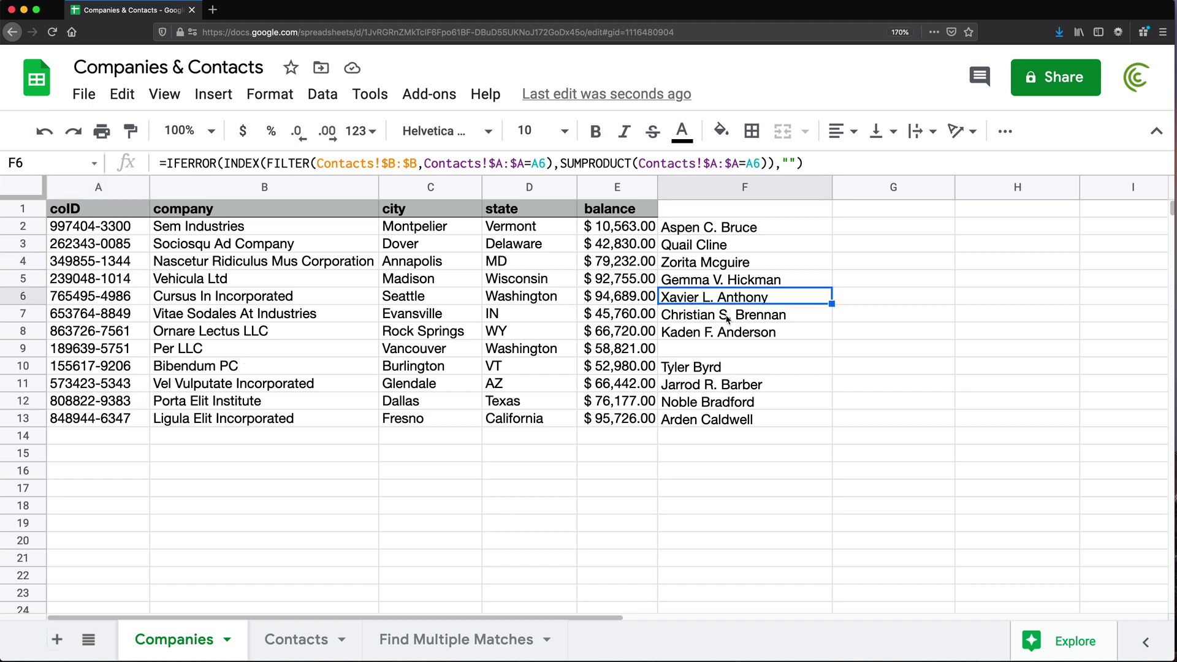
click(714, 282)
click(687, 301)
click(76, 299)
key(super+c)
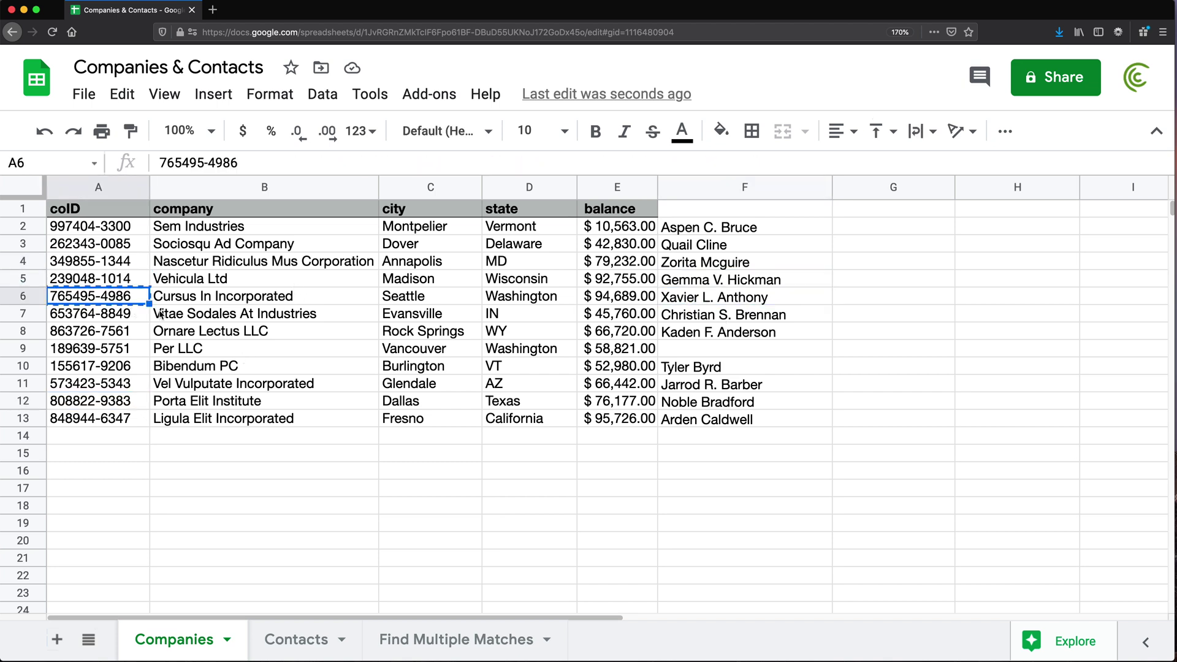
click(289, 642)
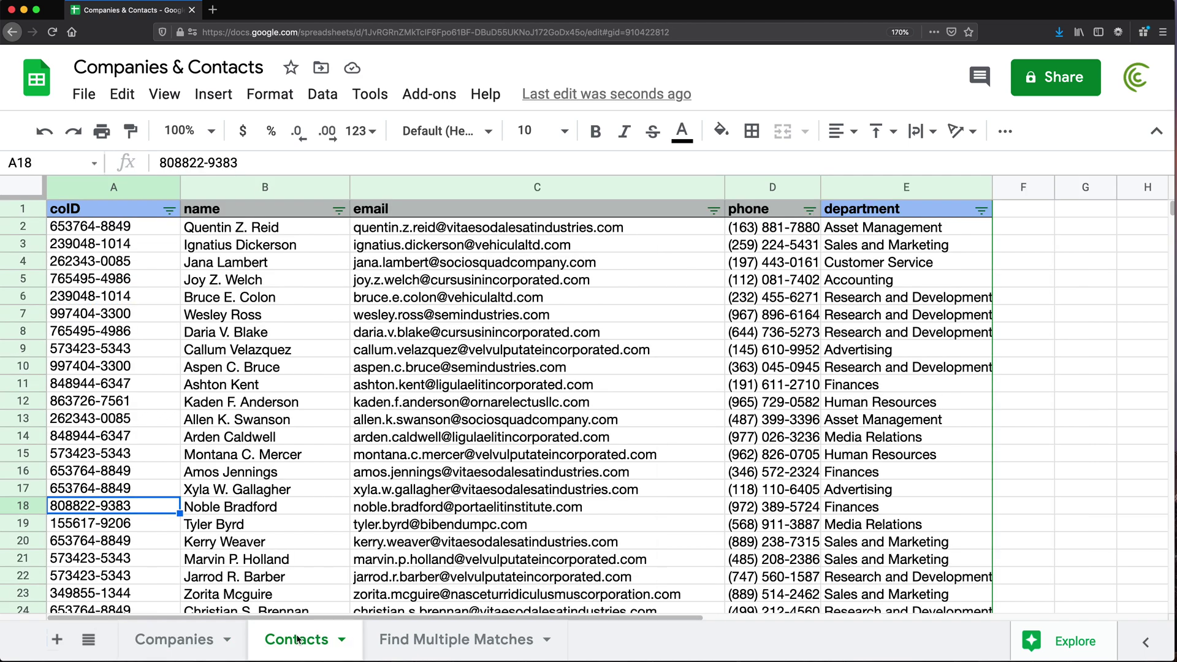
key(super+f)
key(super+v)
scroll(130, 282, up, 1)
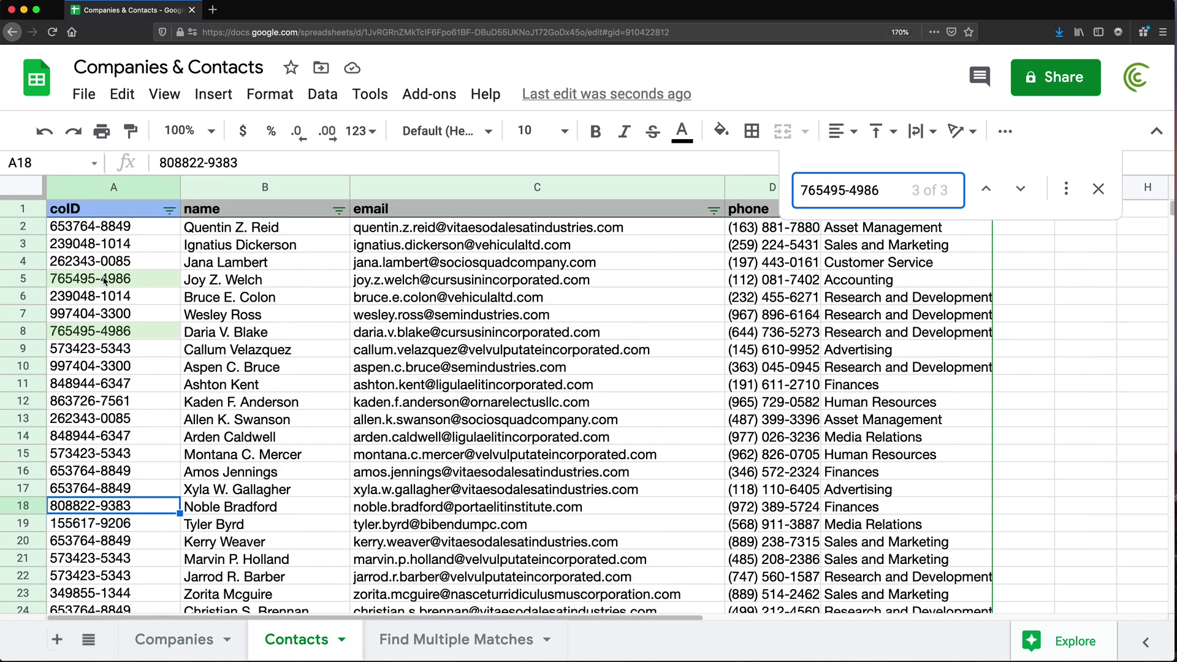
scroll(135, 384, down, 3)
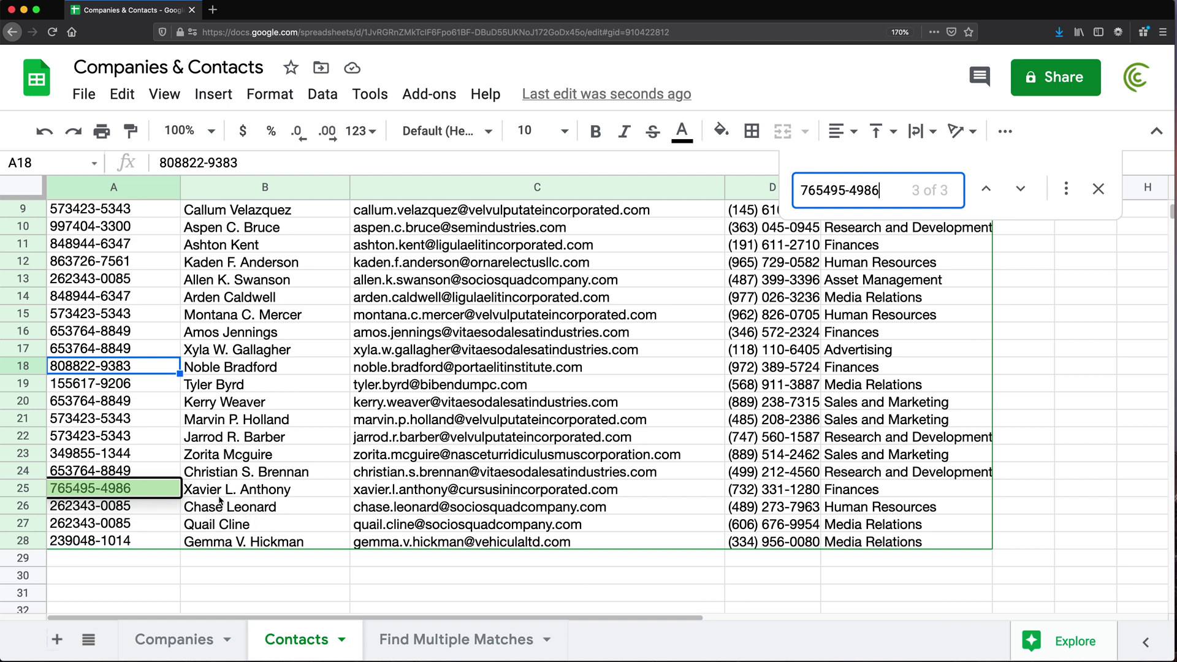
click(221, 635)
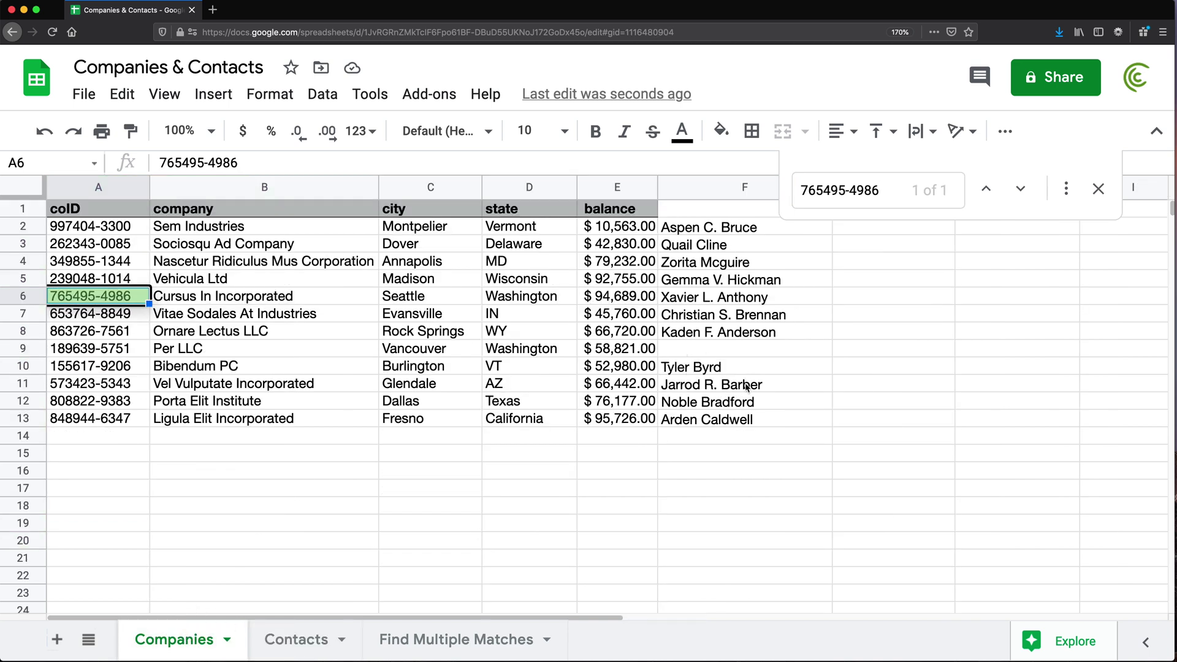
click(699, 300)
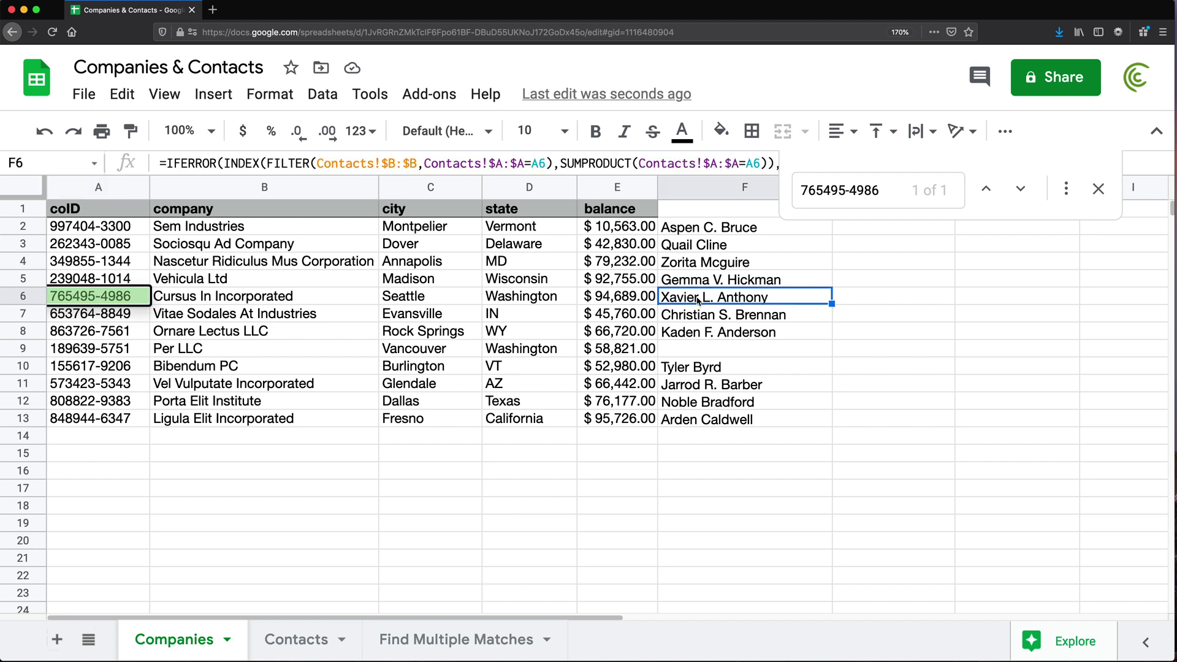
Step: Close the search and select F2's entire IFERROR lookup formula for copying, leaving it unchanged
click(1093, 188)
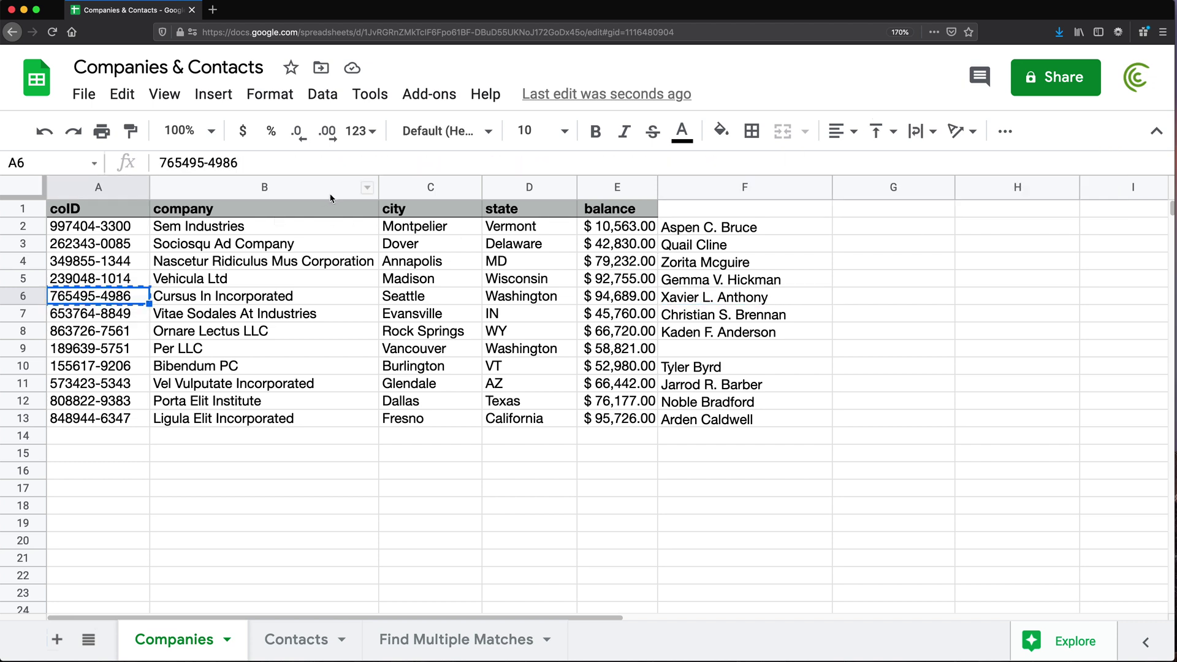
click(106, 211)
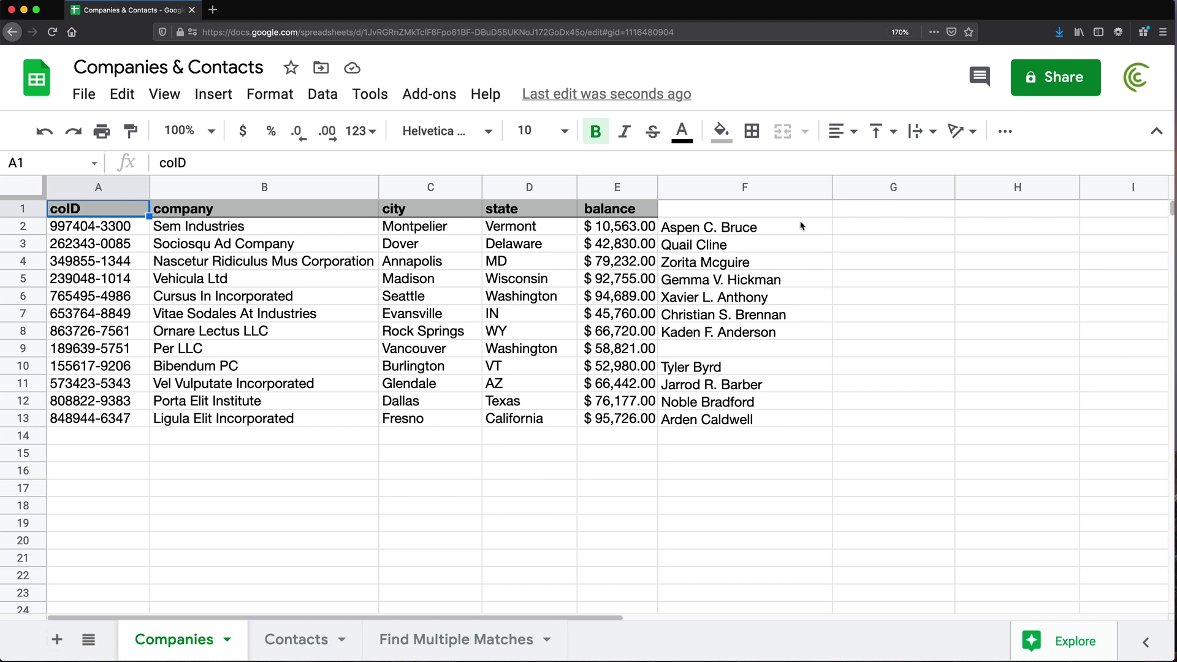
double_click(722, 228)
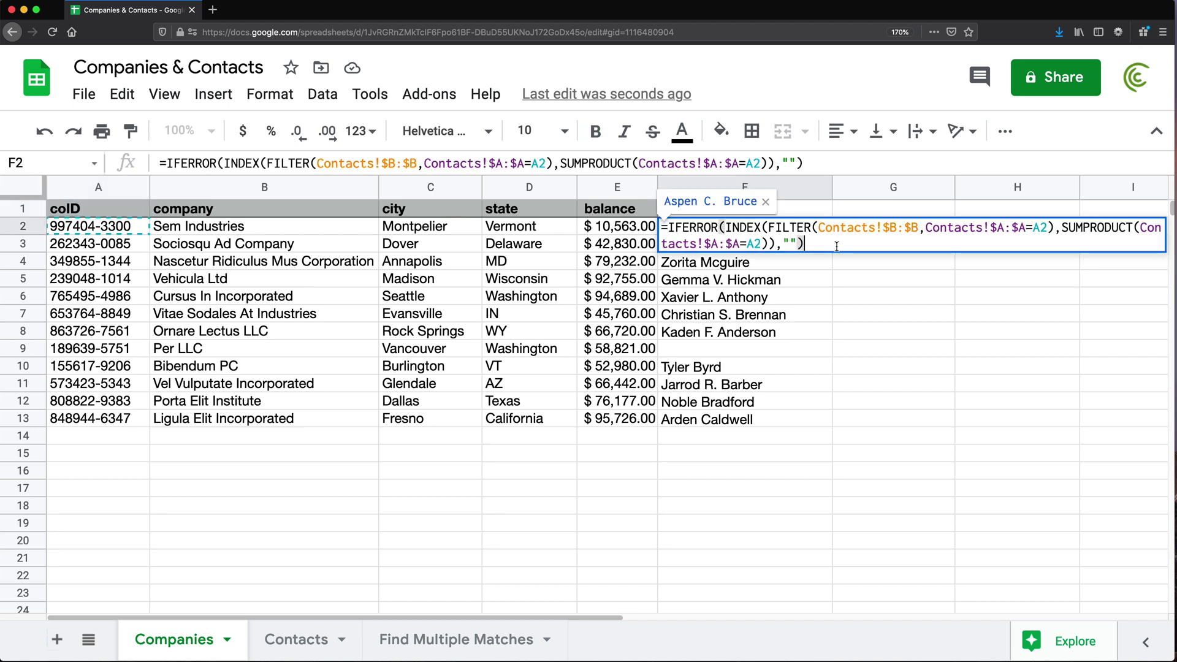
key(super+a)
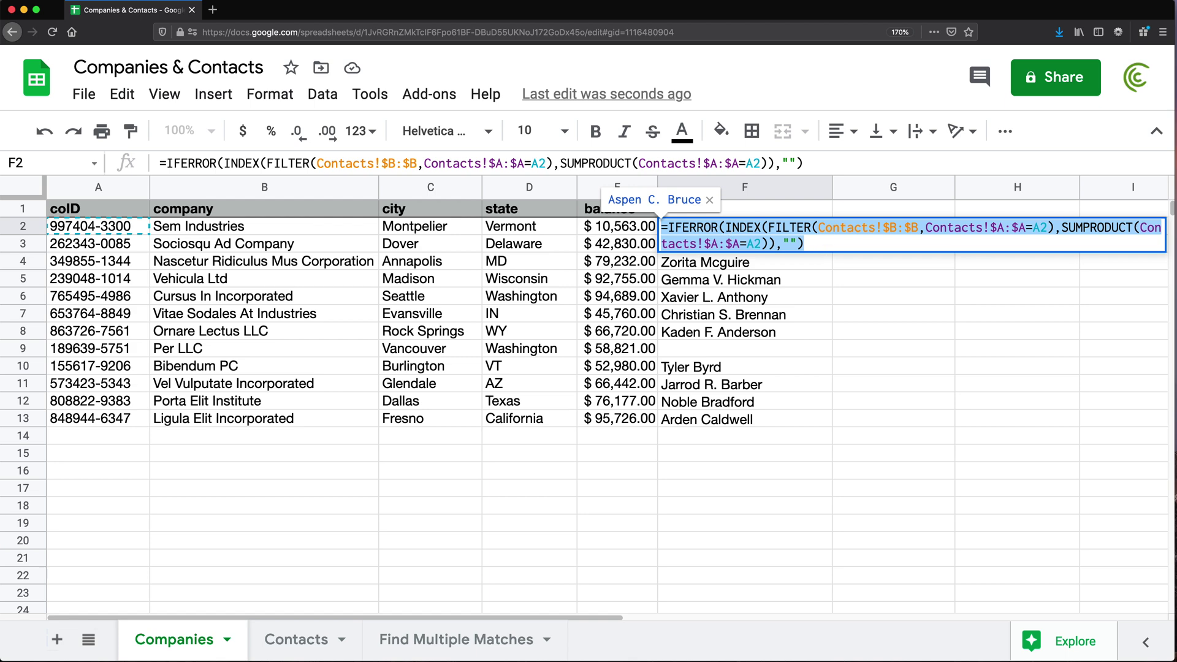
key(Escape)
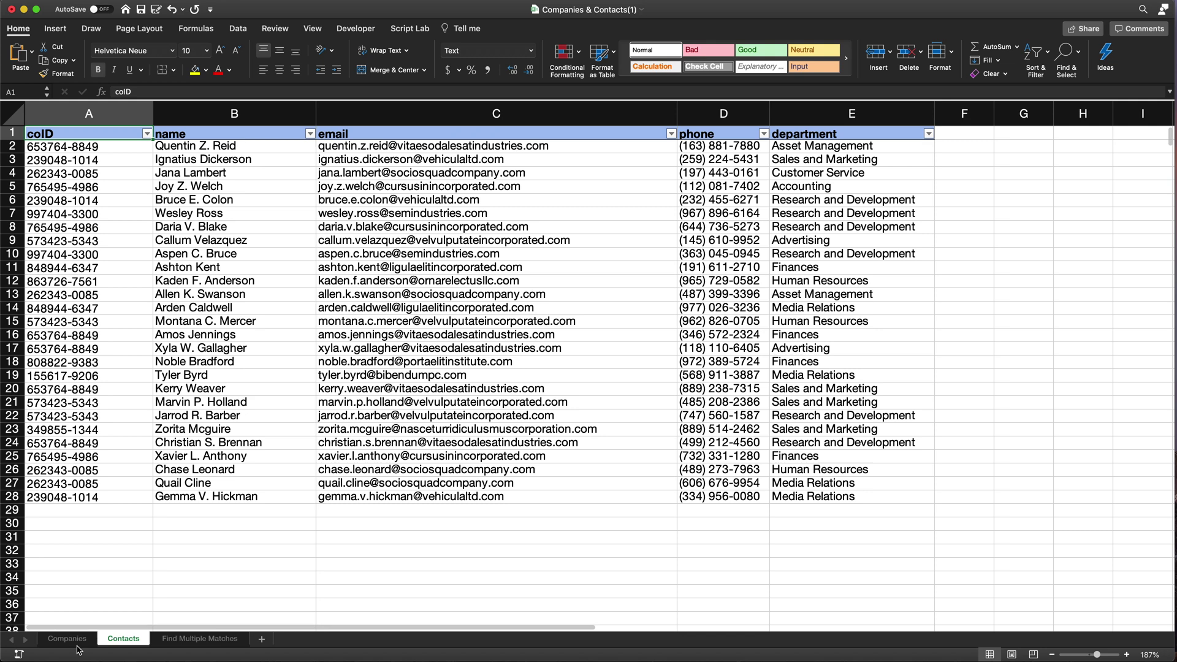
Step: Paste the copied IFERROR lookup formula into F2 on Excel's Companies sheet
click(73, 640)
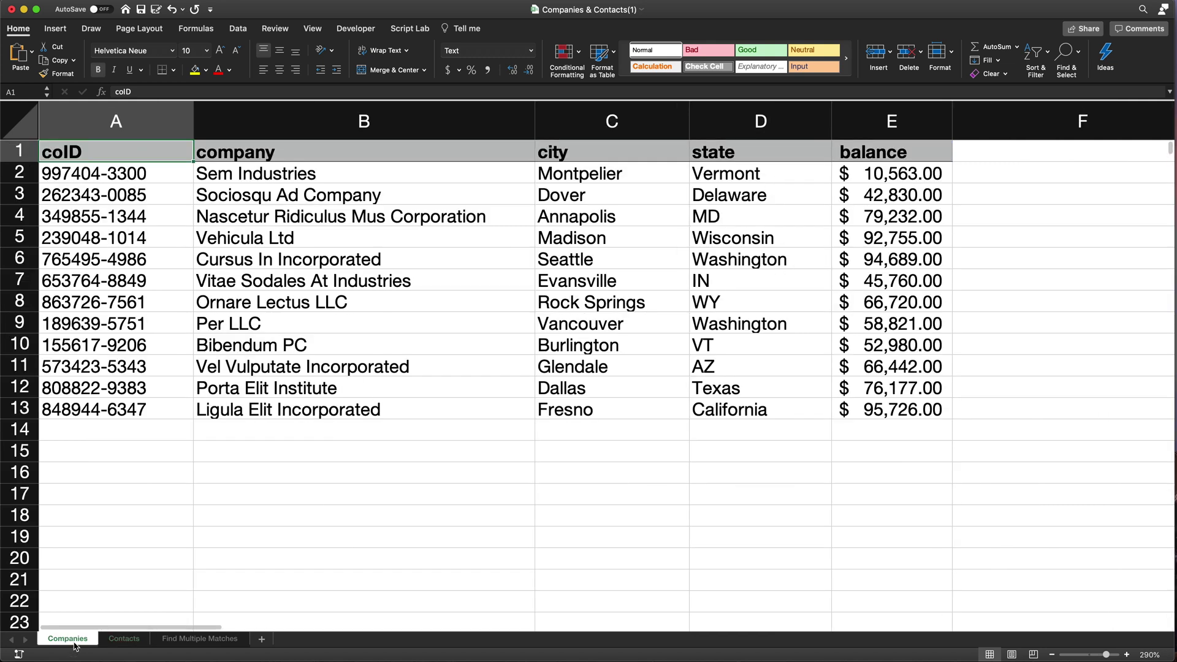
click(968, 176)
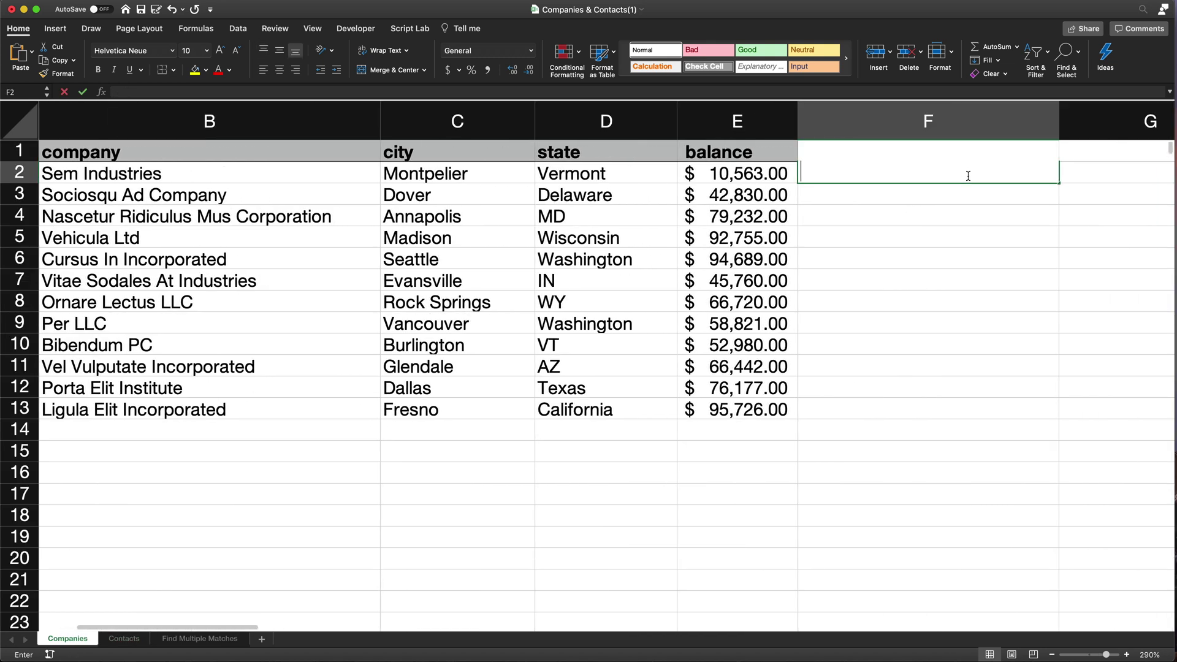
text(=)
key(BackSpace)
key(super+v)
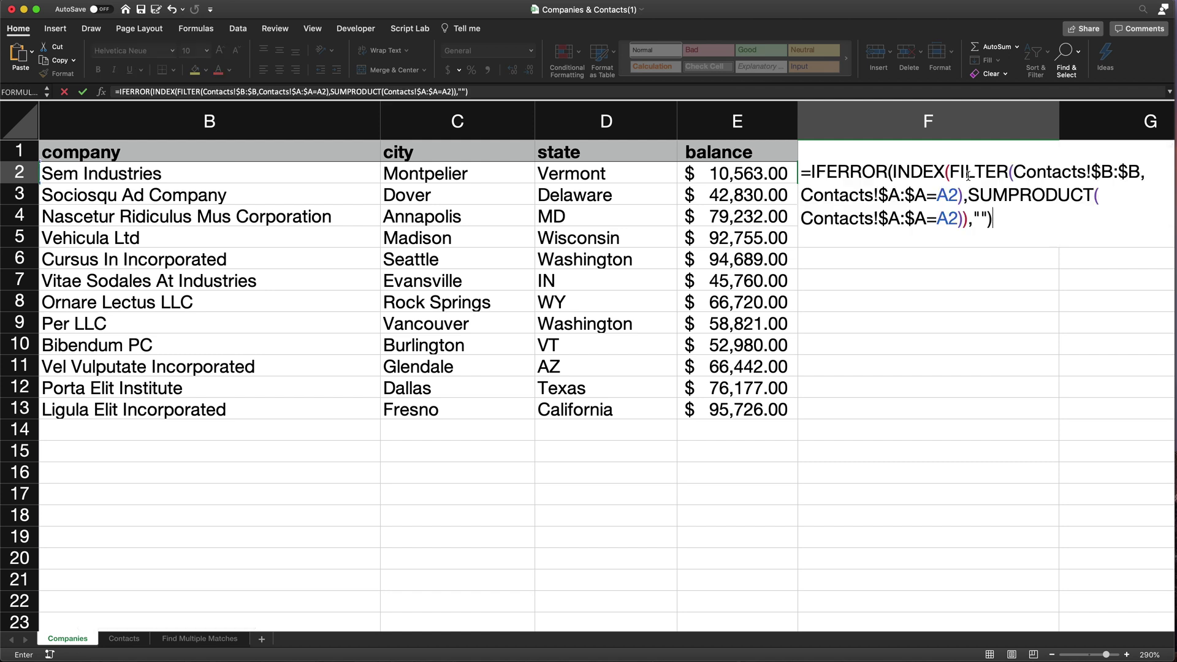
key(Return)
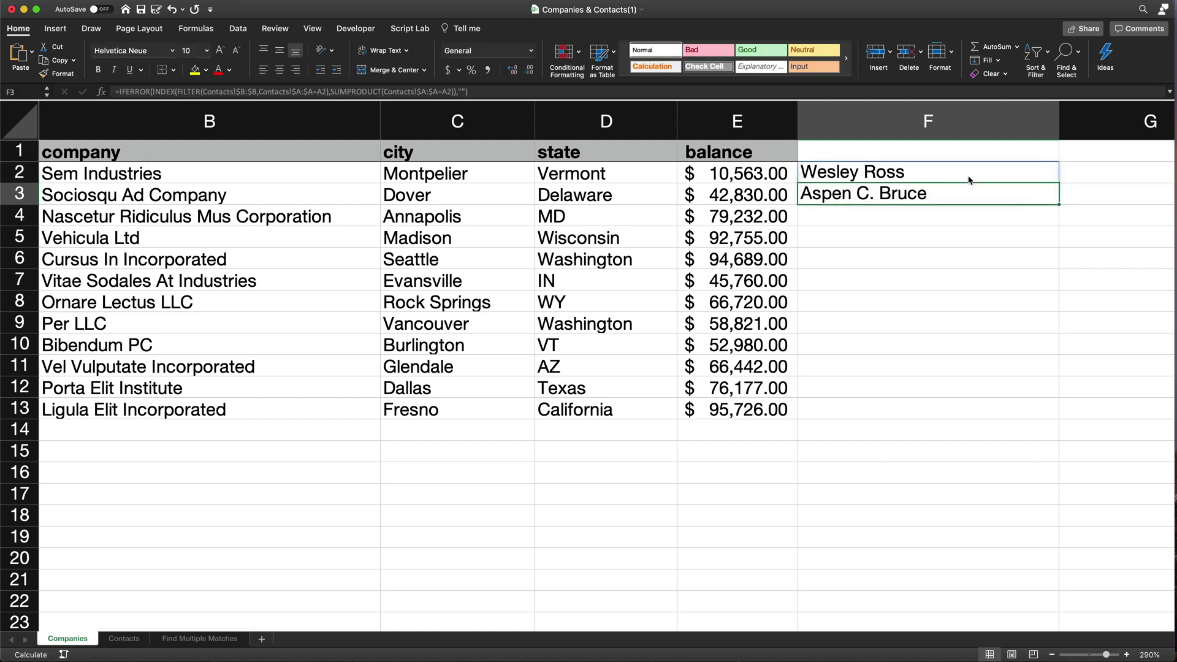
Step: Try filling F2 down to F13, undo it, and select the formula's SUMPRODUCT part
click(901, 176)
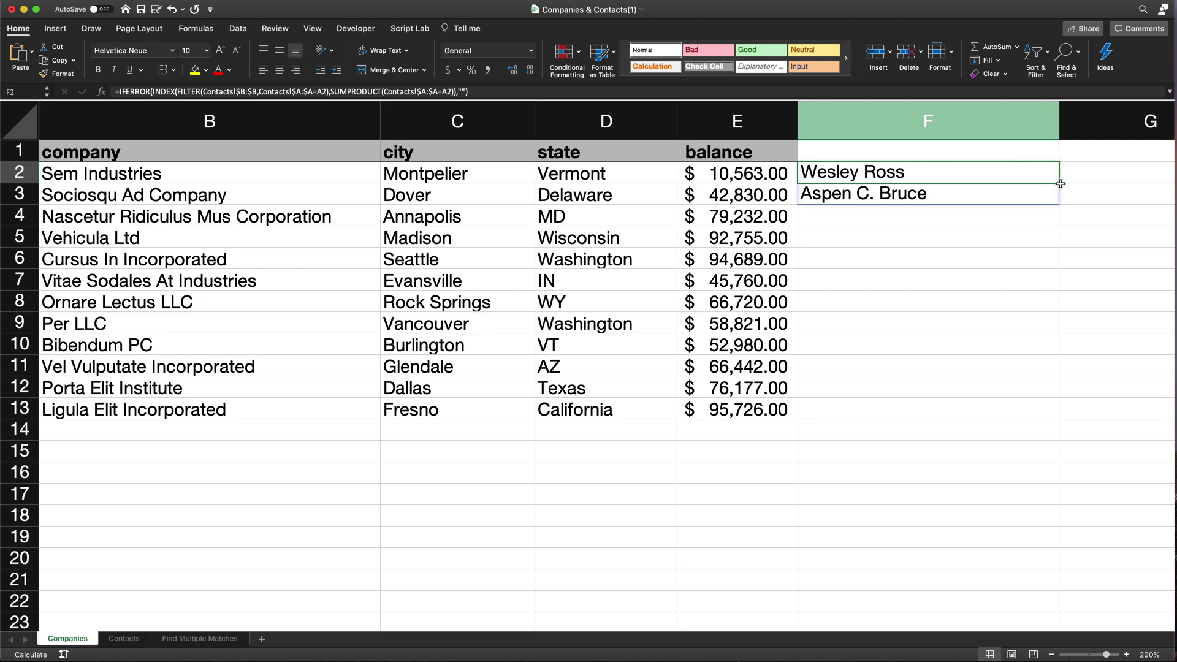
drag(1061, 184, 1045, 418)
key(super+z)
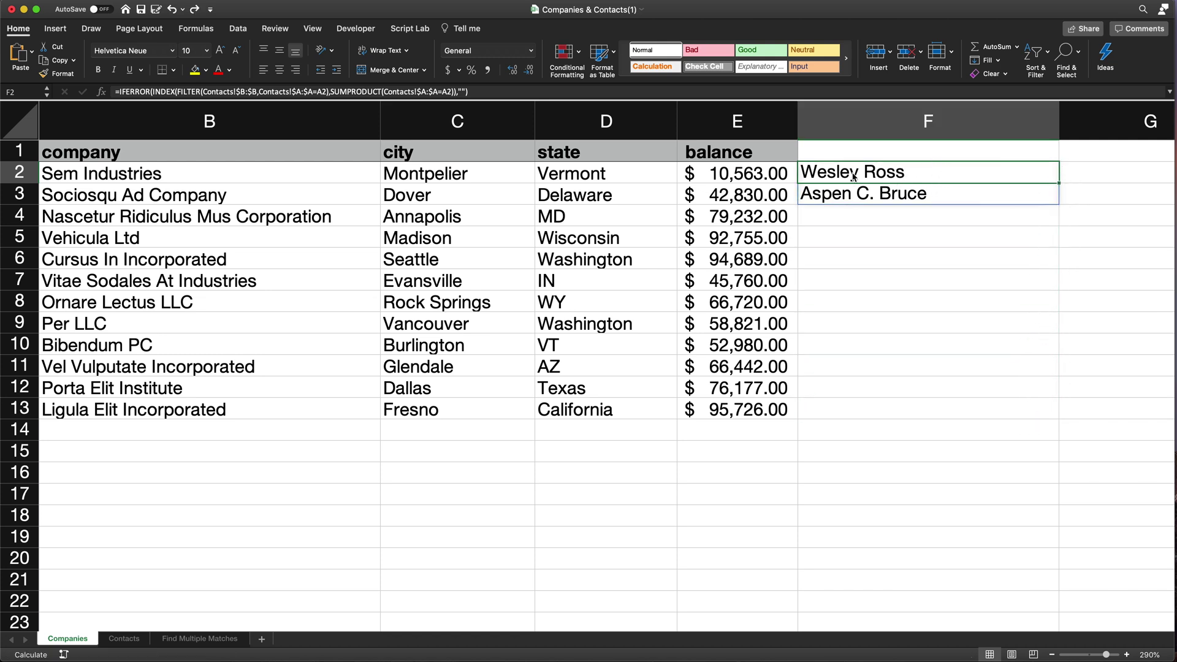
double_click(885, 173)
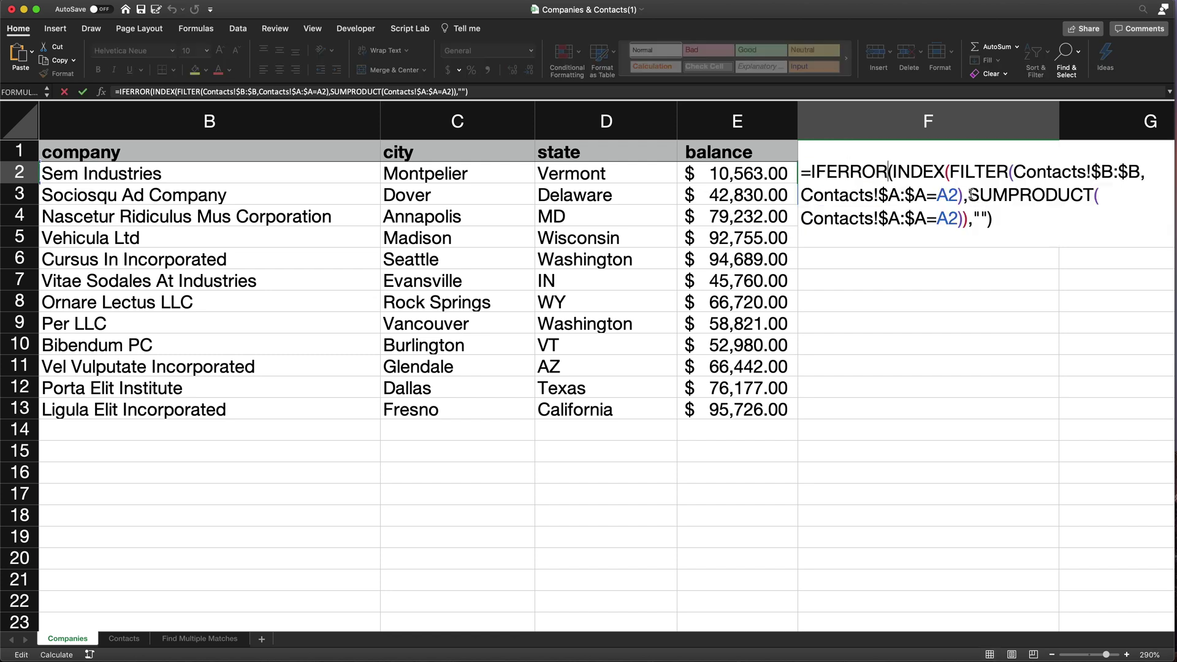
drag(968, 195, 979, 220)
key(super+c)
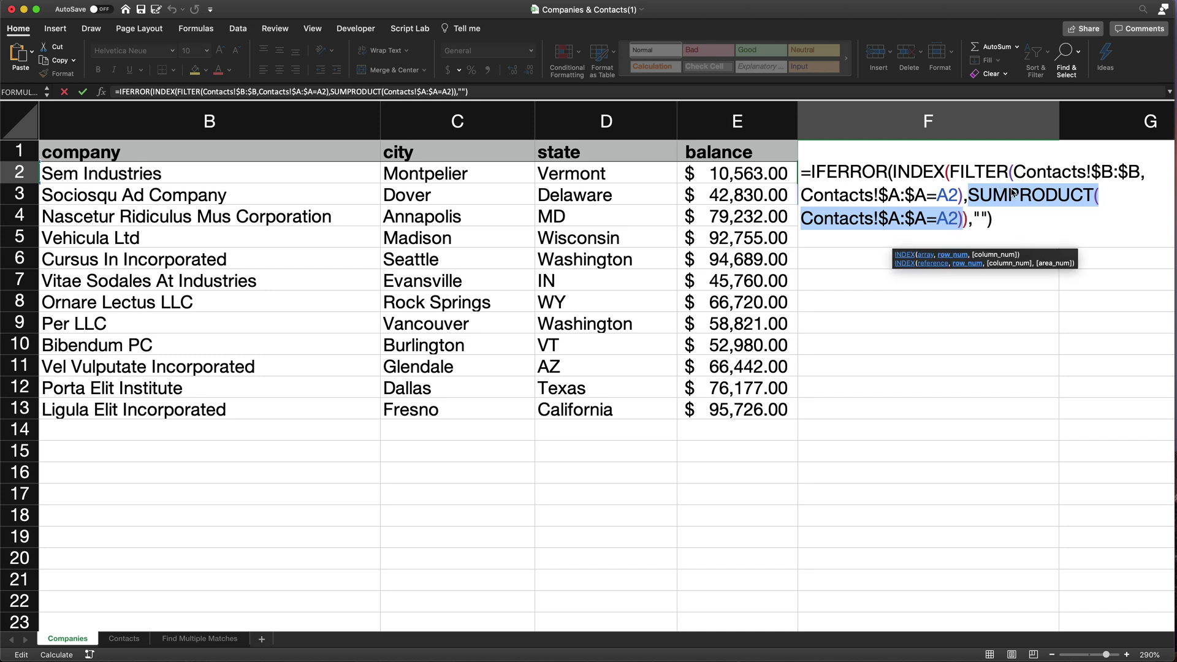
key(Return)
click(1079, 171)
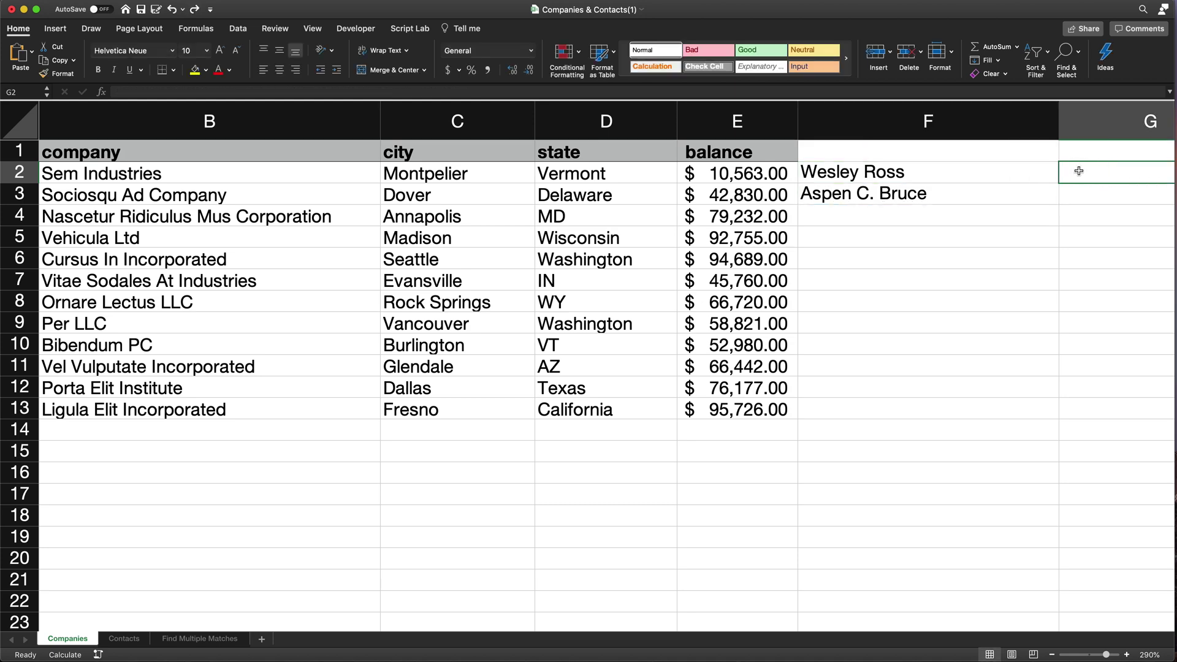
text(=)
key(super+v)
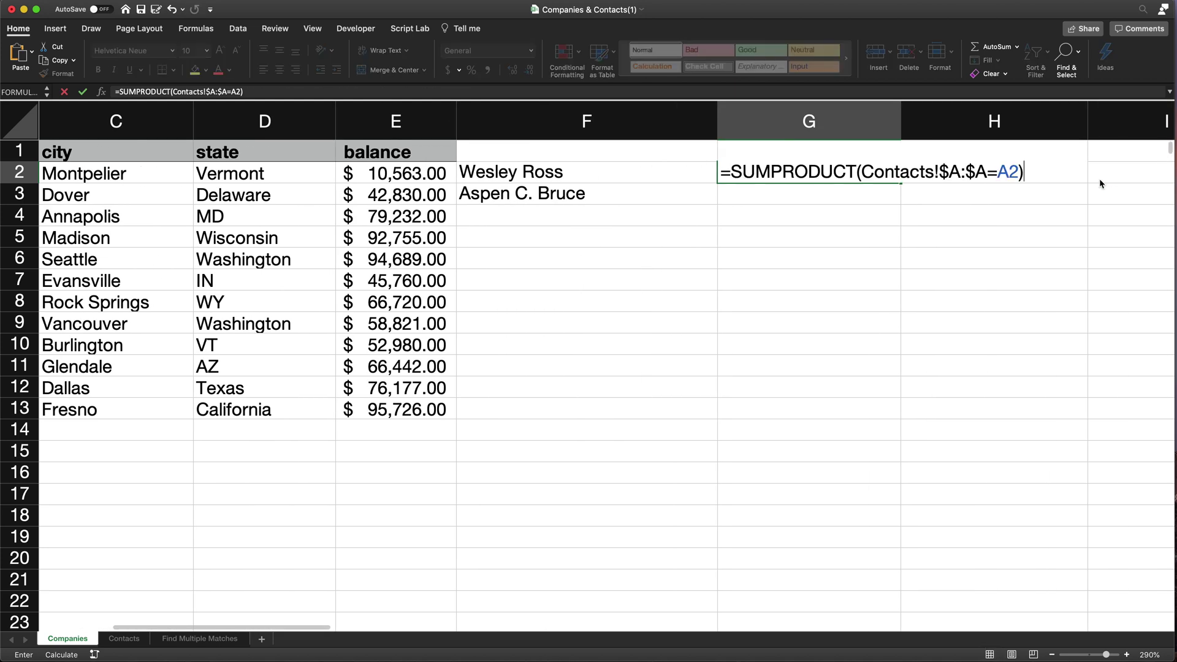
key(Return)
double_click(853, 172)
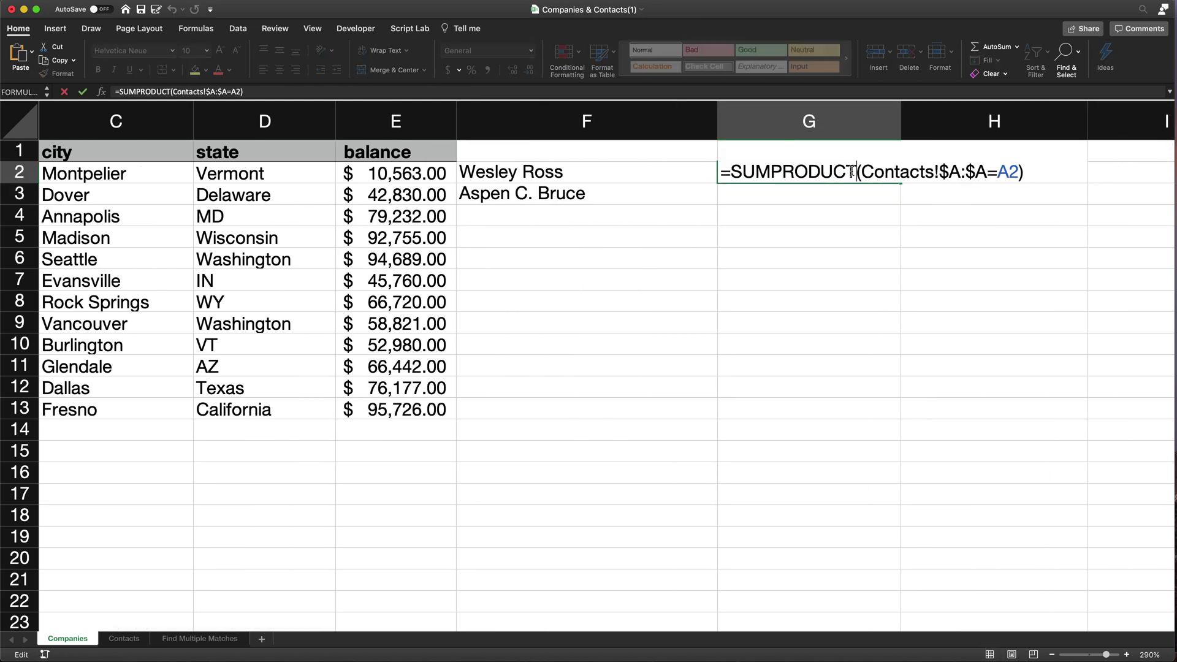
drag(861, 172, 1012, 176)
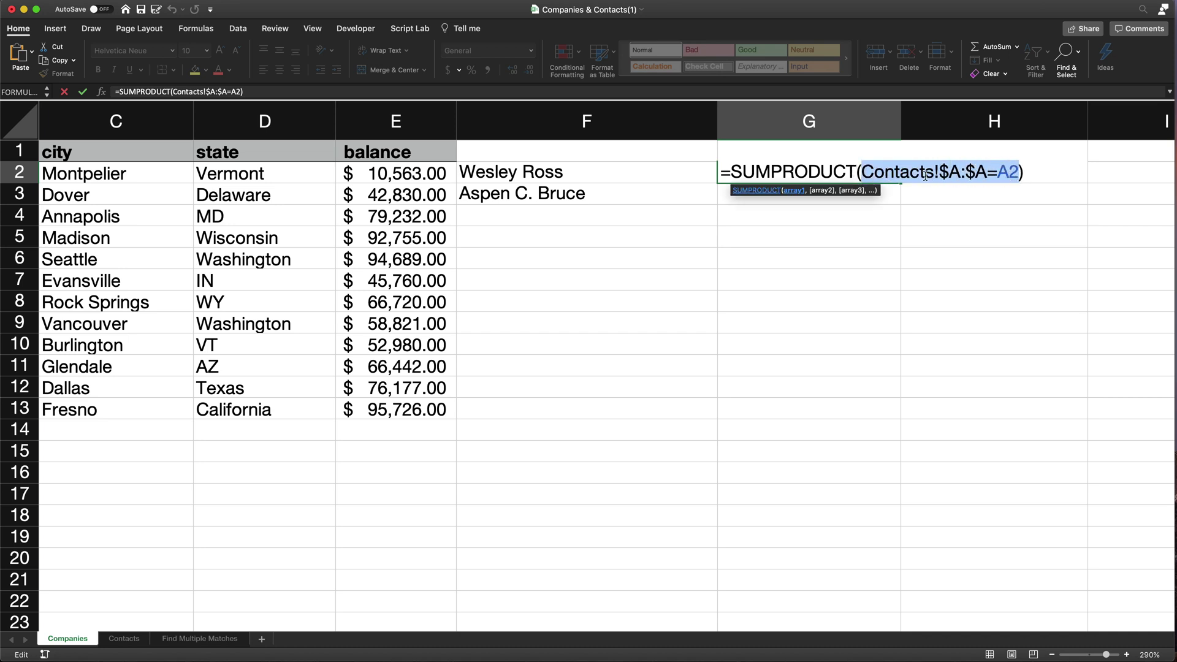
click(862, 174)
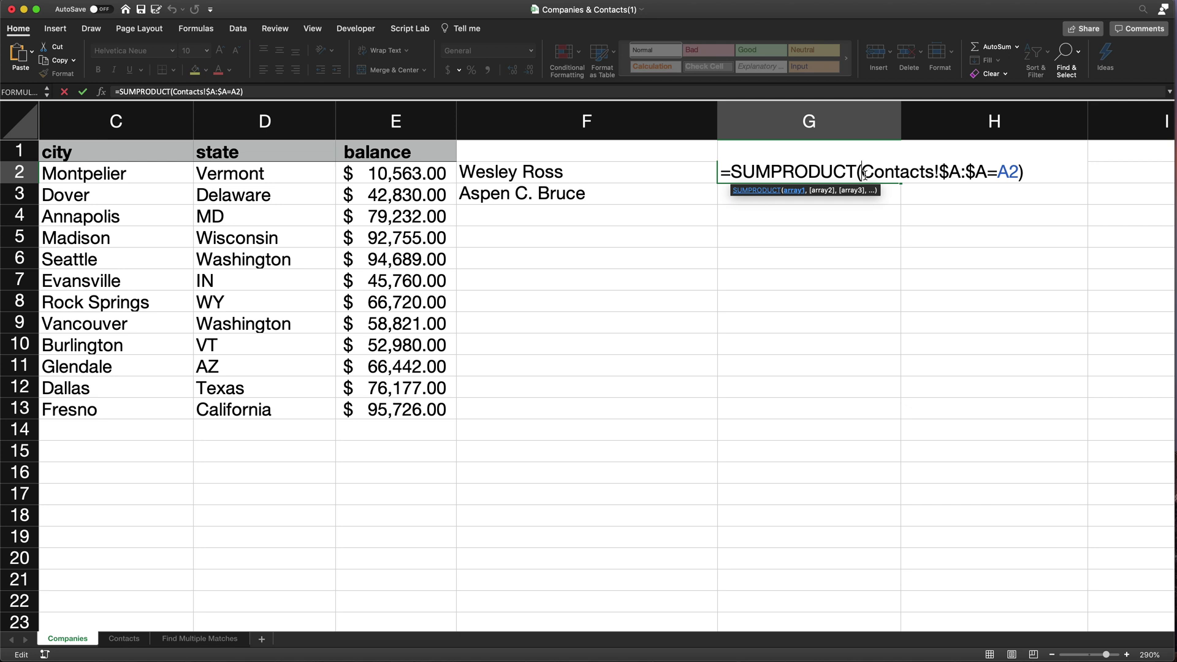
text(()
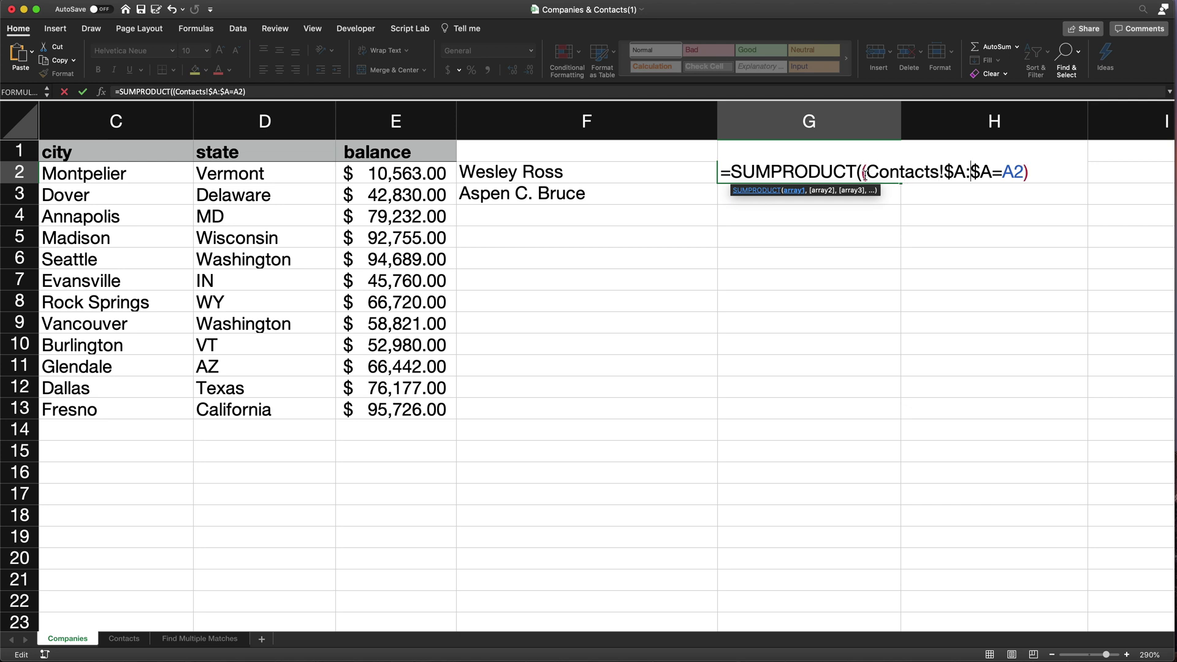
text())
text(--)
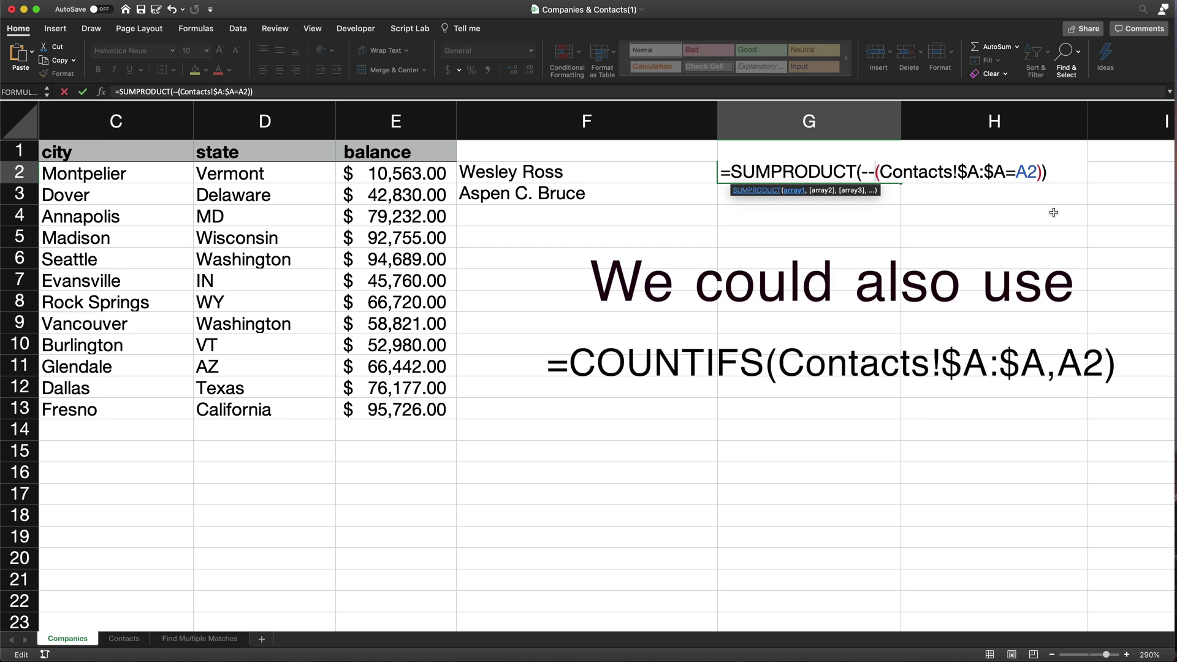
key(Return)
click(896, 177)
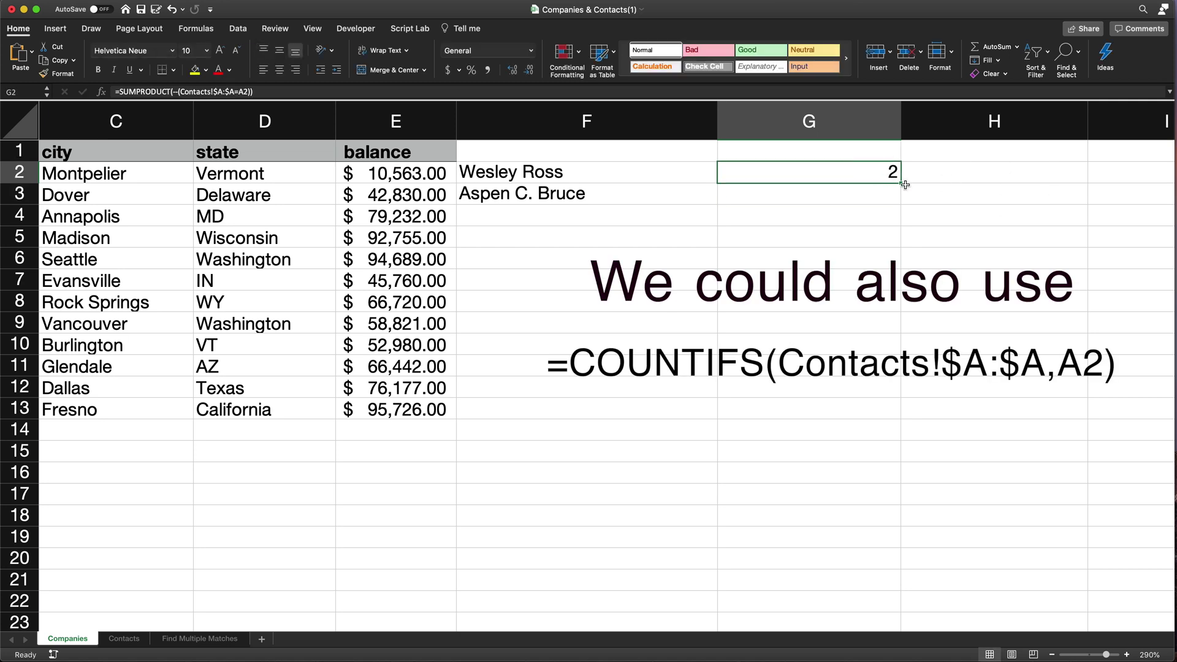
drag(904, 184, 878, 427)
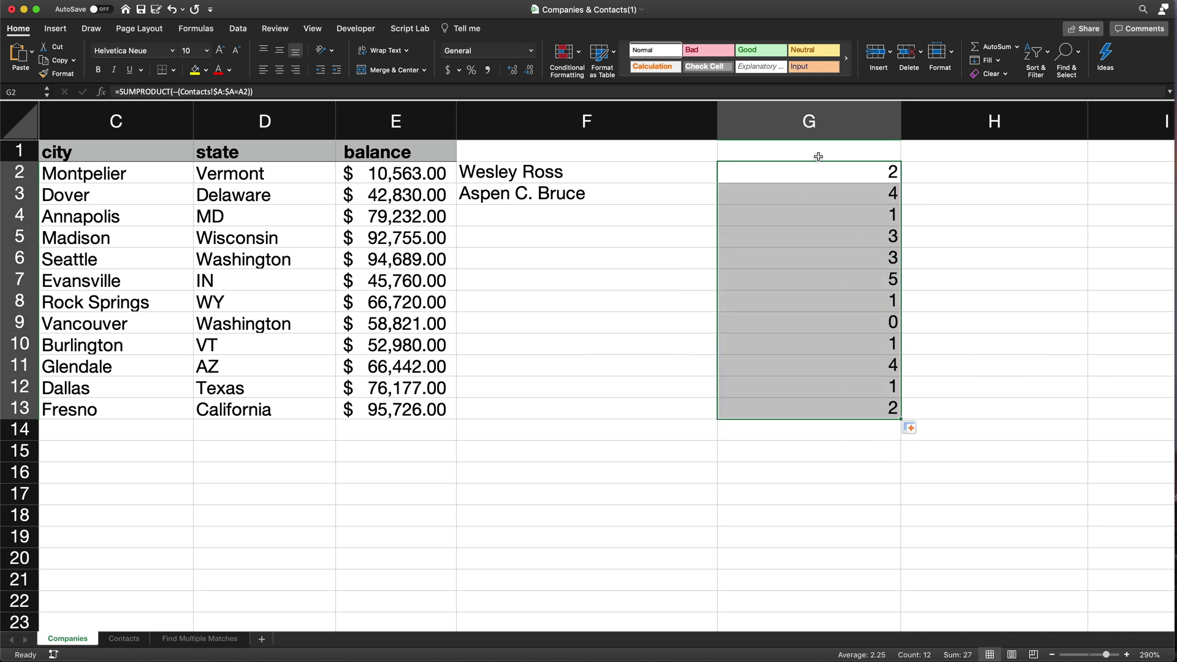
click(841, 168)
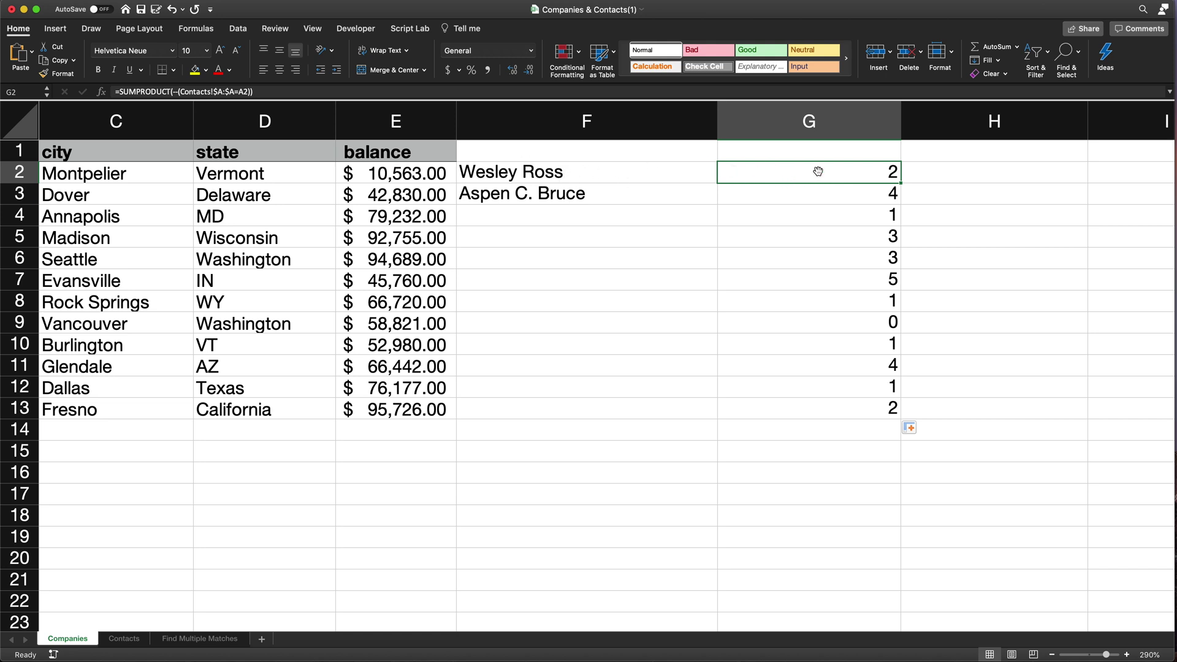
drag(818, 168, 835, 408)
key(Delete)
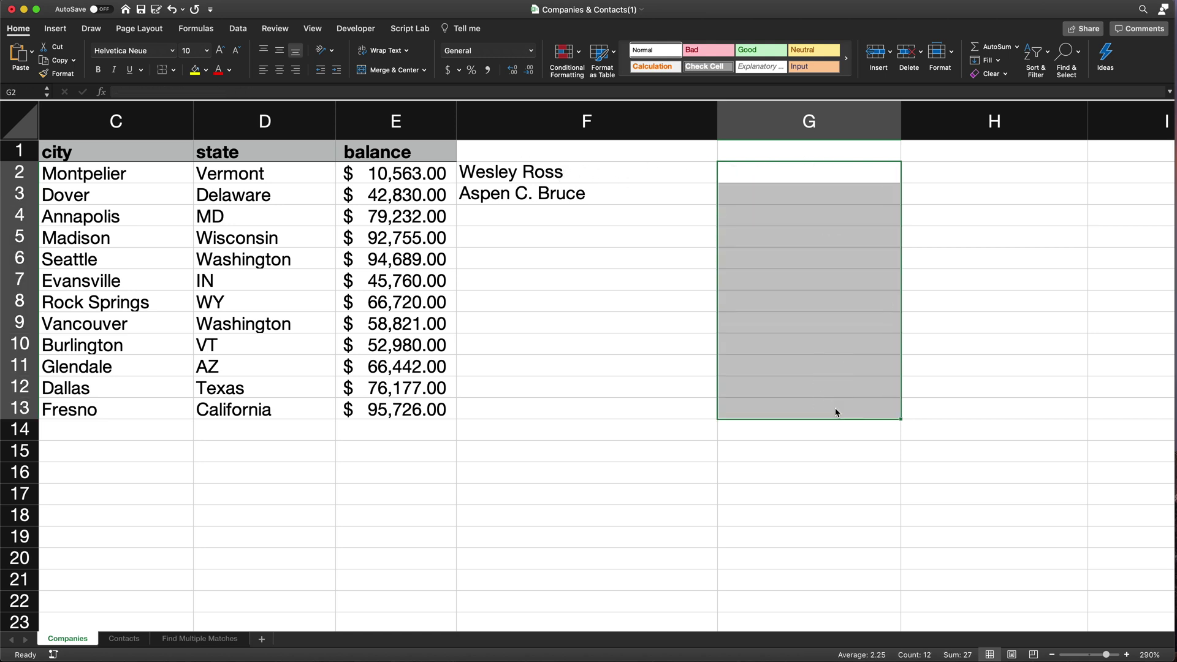
Step: Change F2's SUMPRODUCT to SUMPRODUCT(--(Contacts!$A:$A=A2))
click(610, 177)
double_click(609, 177)
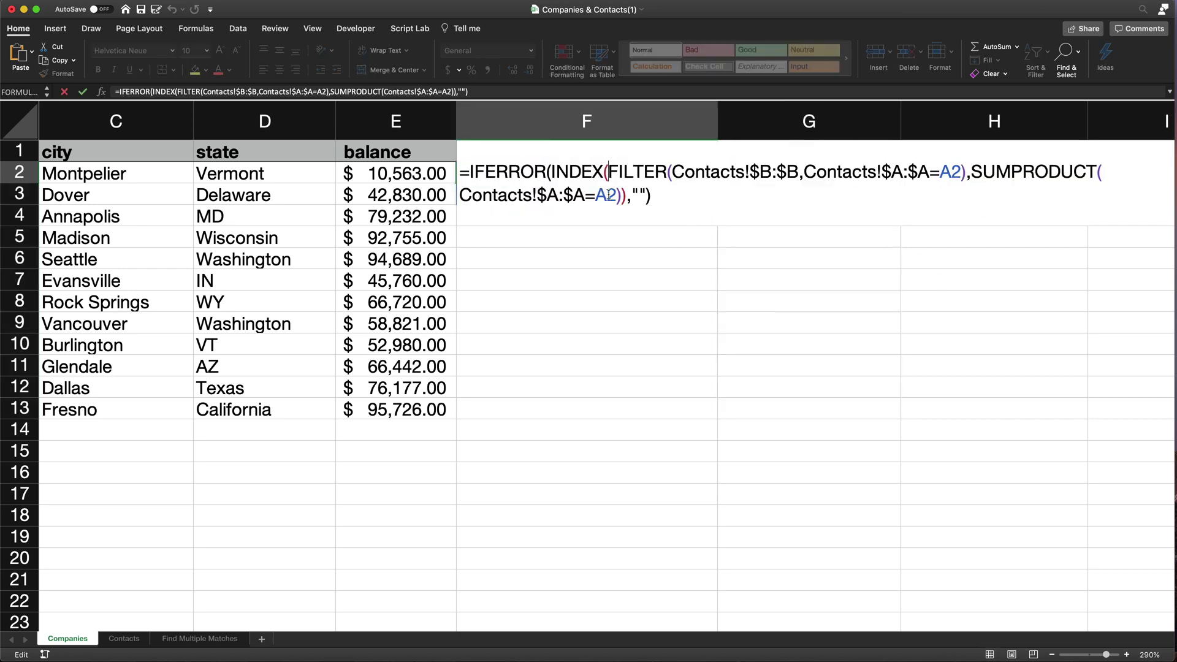
click(1101, 176)
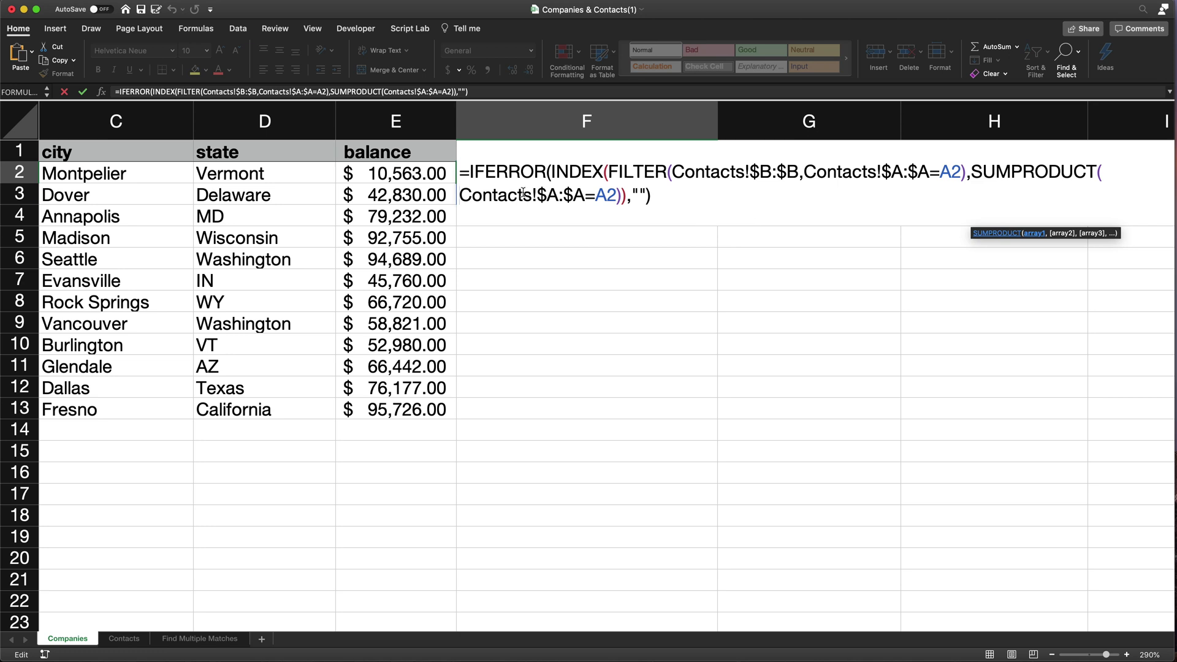
drag(618, 195, 460, 196)
key(Left)
text(()
text())
drag(621, 196, 612, 198)
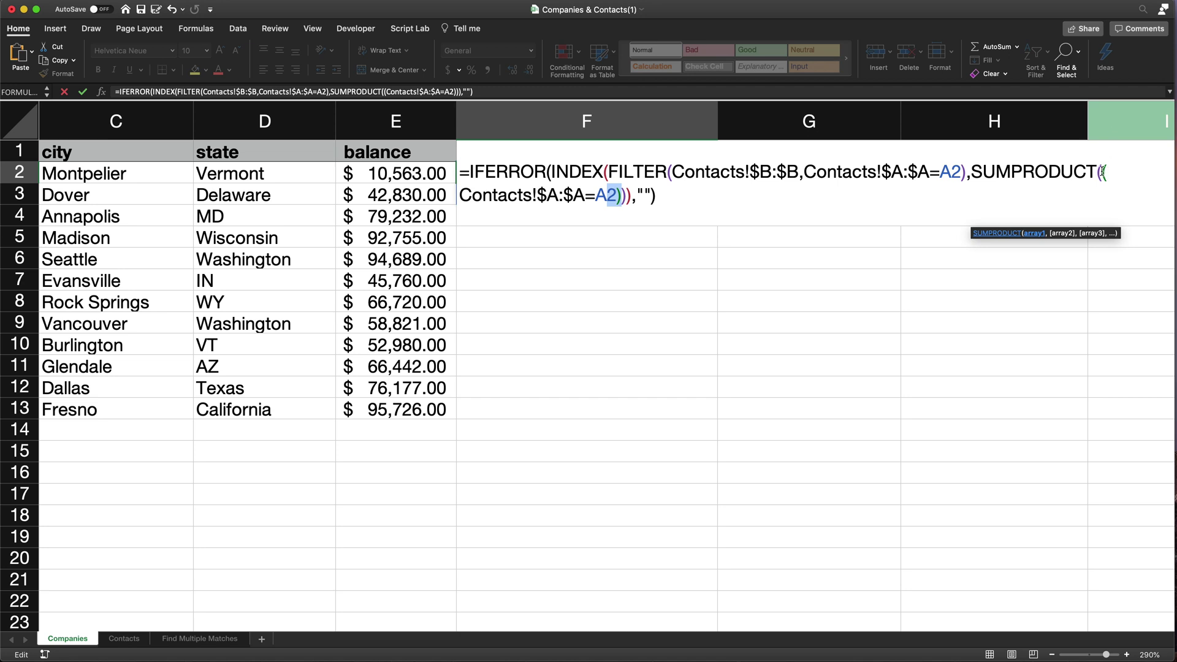
click(1103, 173)
text(--)
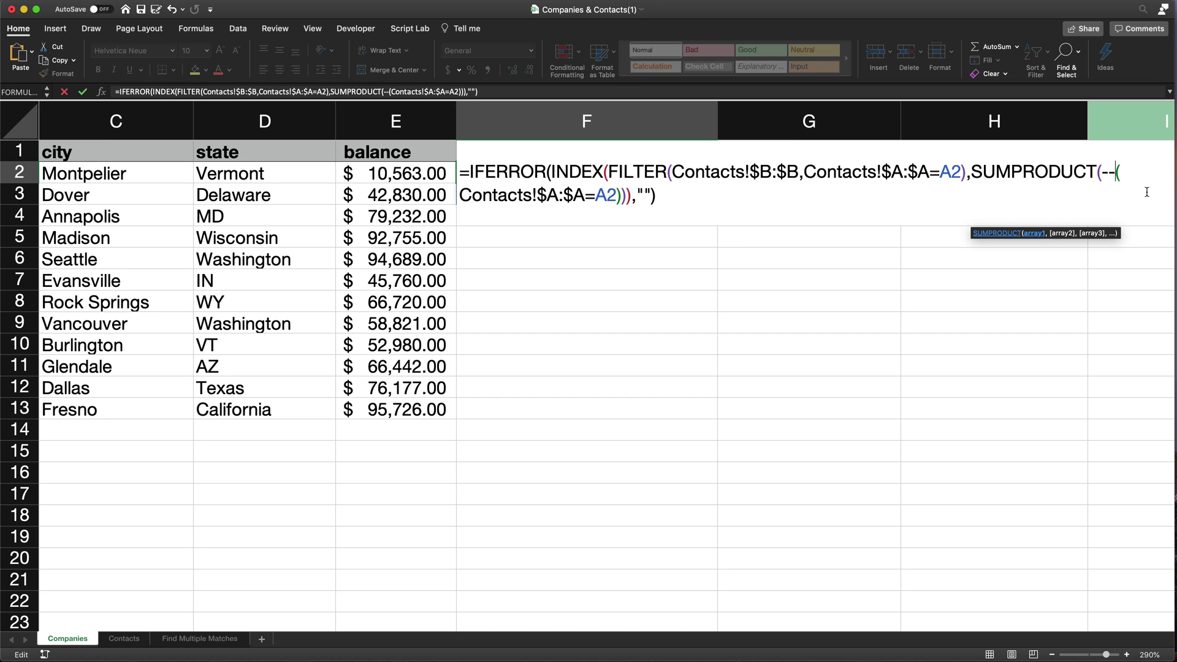
key(Return)
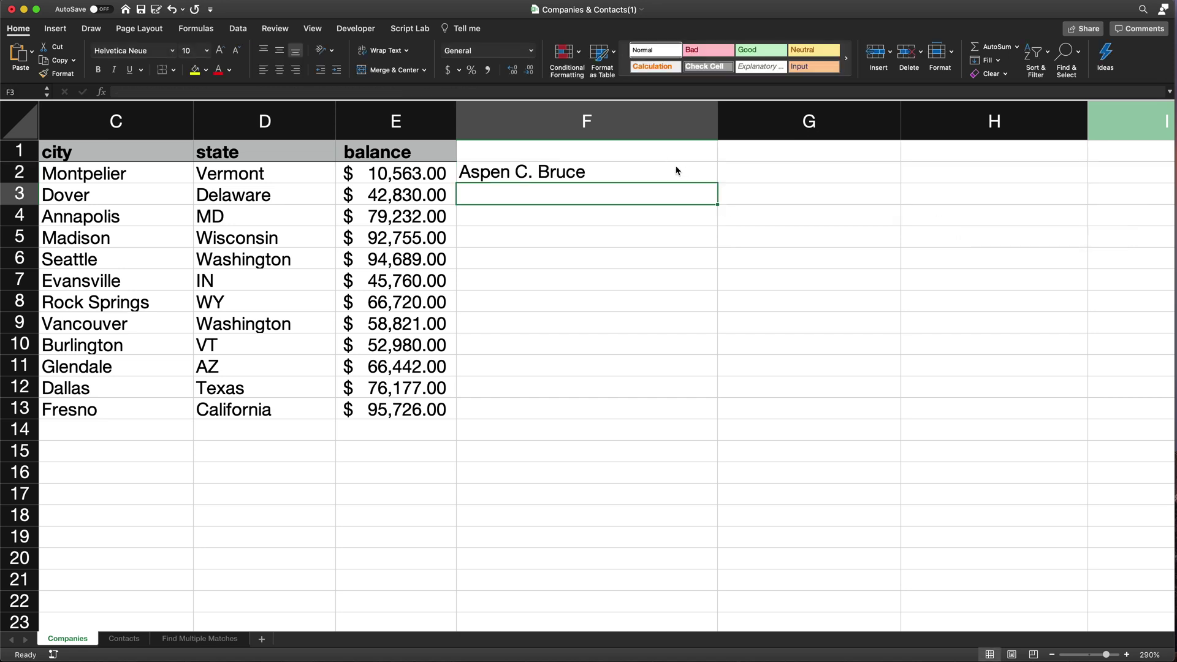
Step: Fill the corrected formula down to F13 and select F2's whole formula for copying
click(677, 171)
drag(717, 183, 673, 419)
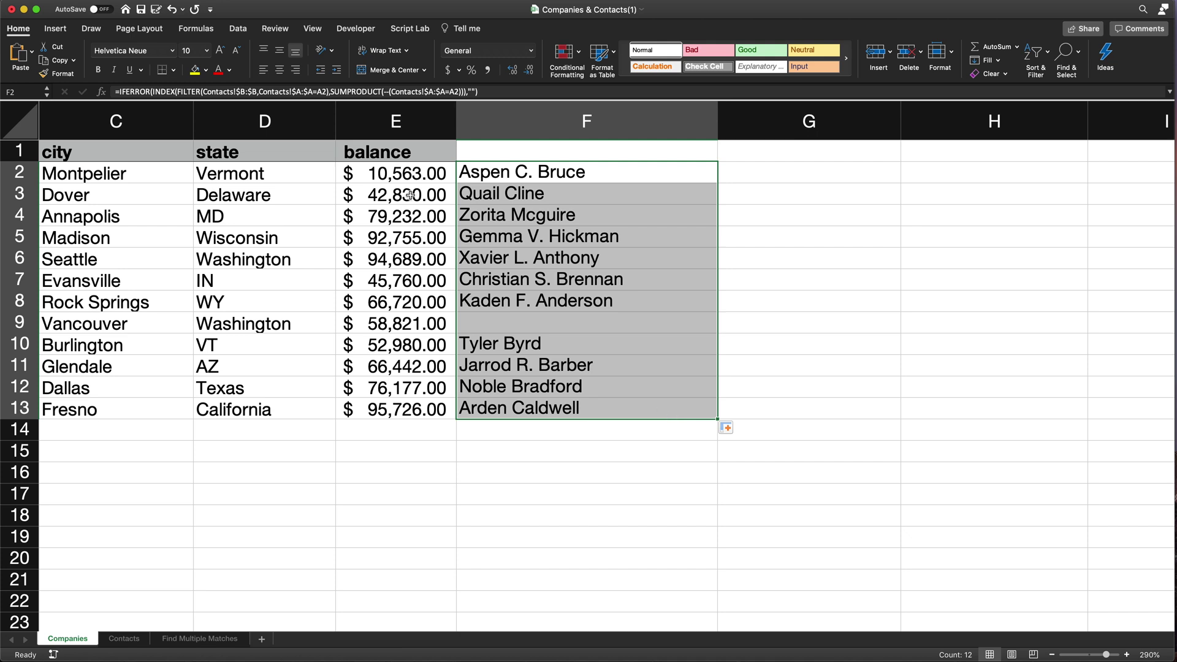
scroll(438, 256, up, 1)
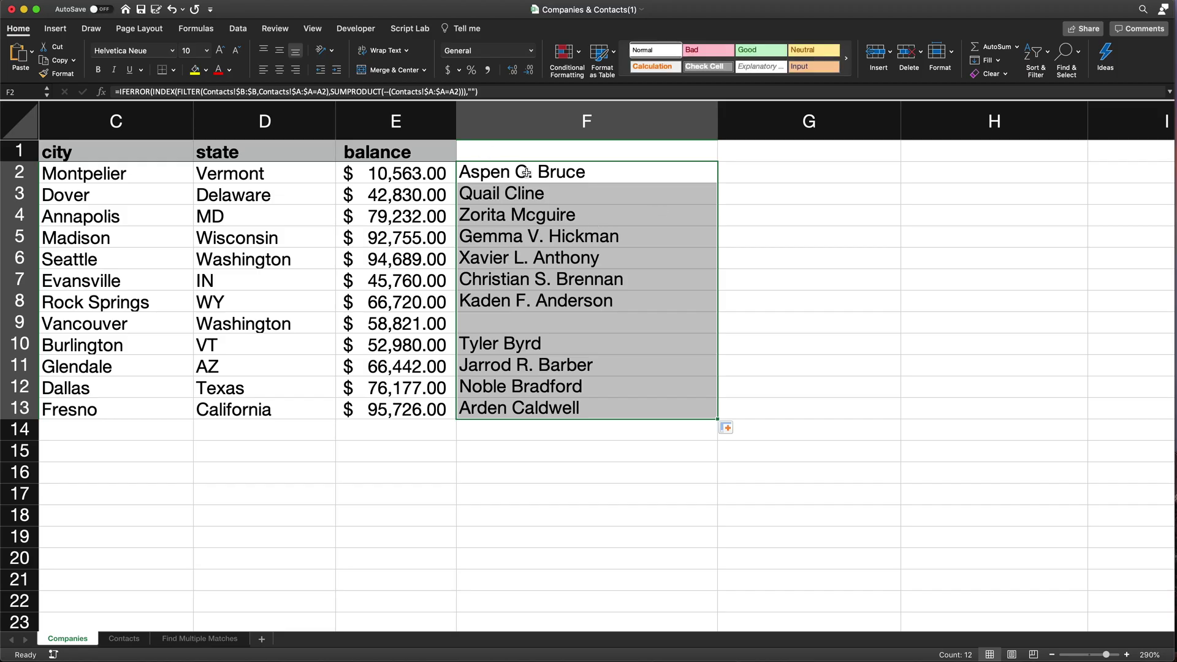
double_click(526, 172)
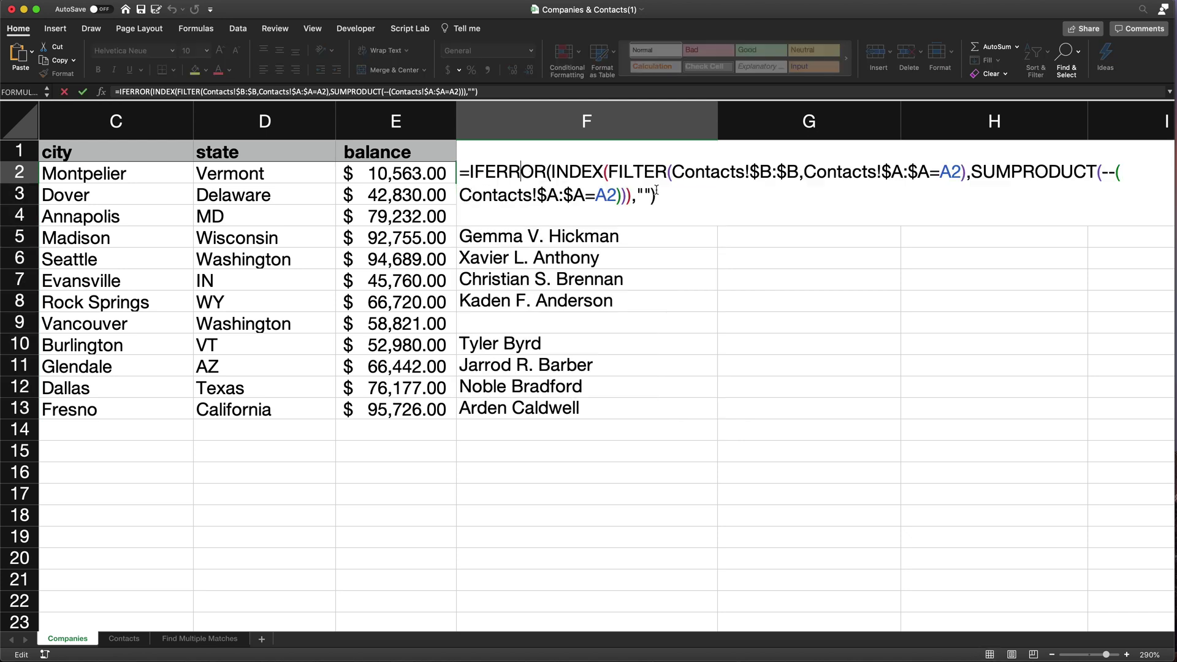
drag(656, 195, 412, 168)
key(ctrl+c)
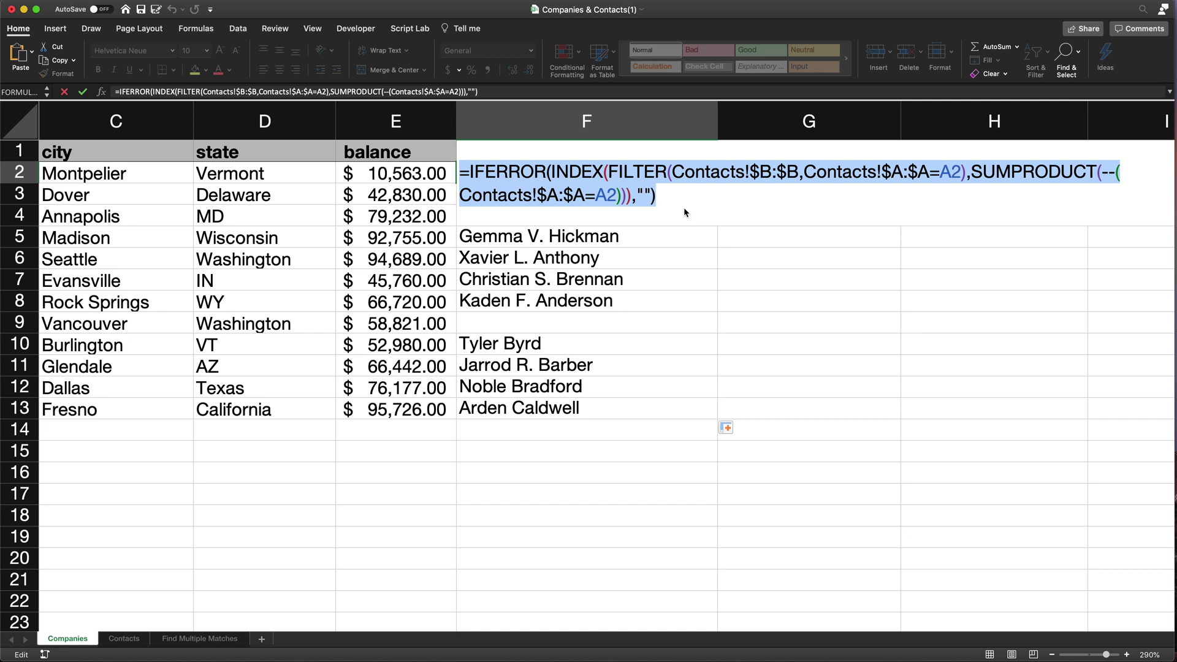
key(Escape)
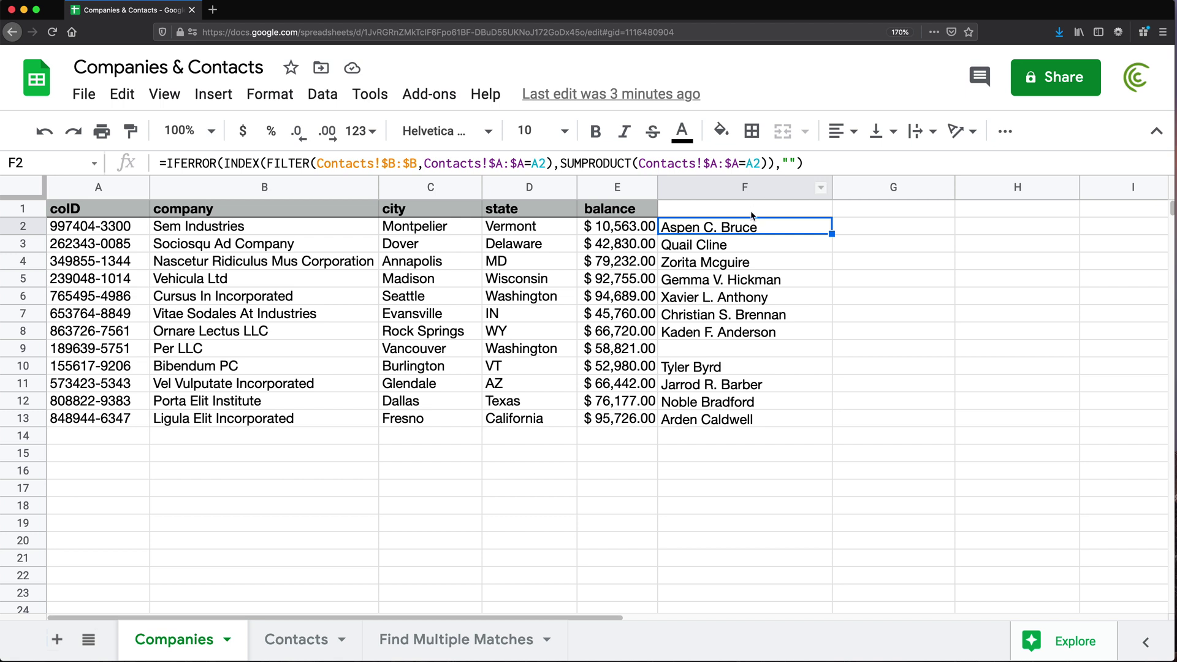
Step: Replace Google Sheets' F2 formula with the SUMPRODUCT(--(...)) version and fill it down to F13
double_click(748, 230)
drag(804, 243, 641, 230)
key(ctrl+v)
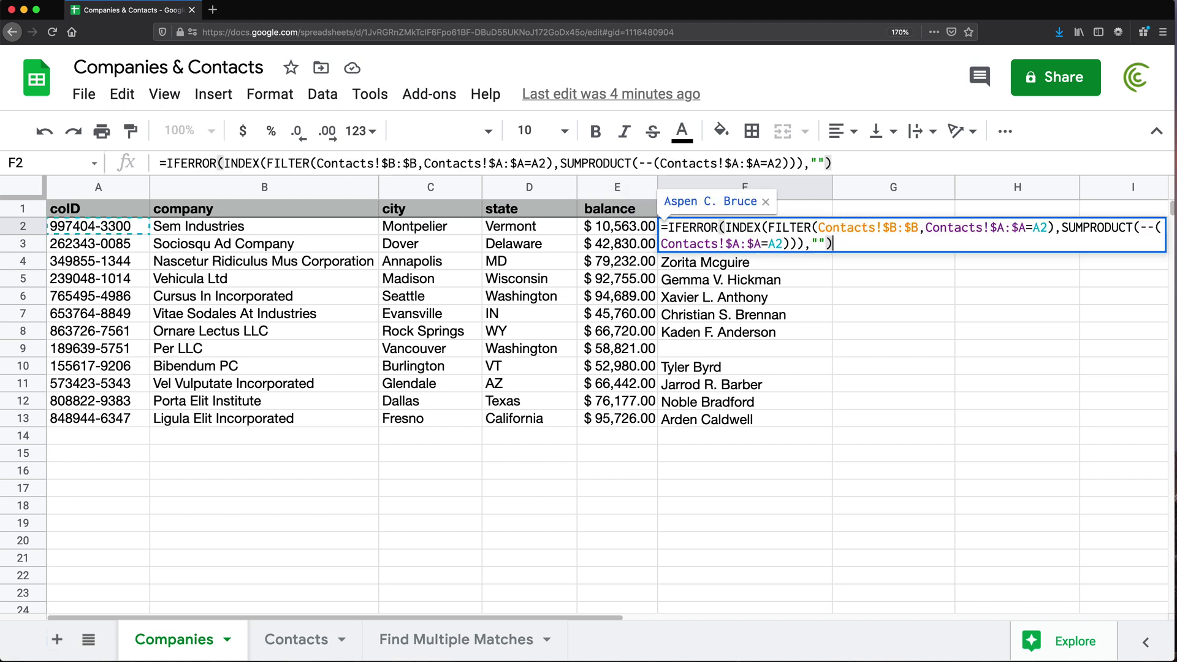
key(Return)
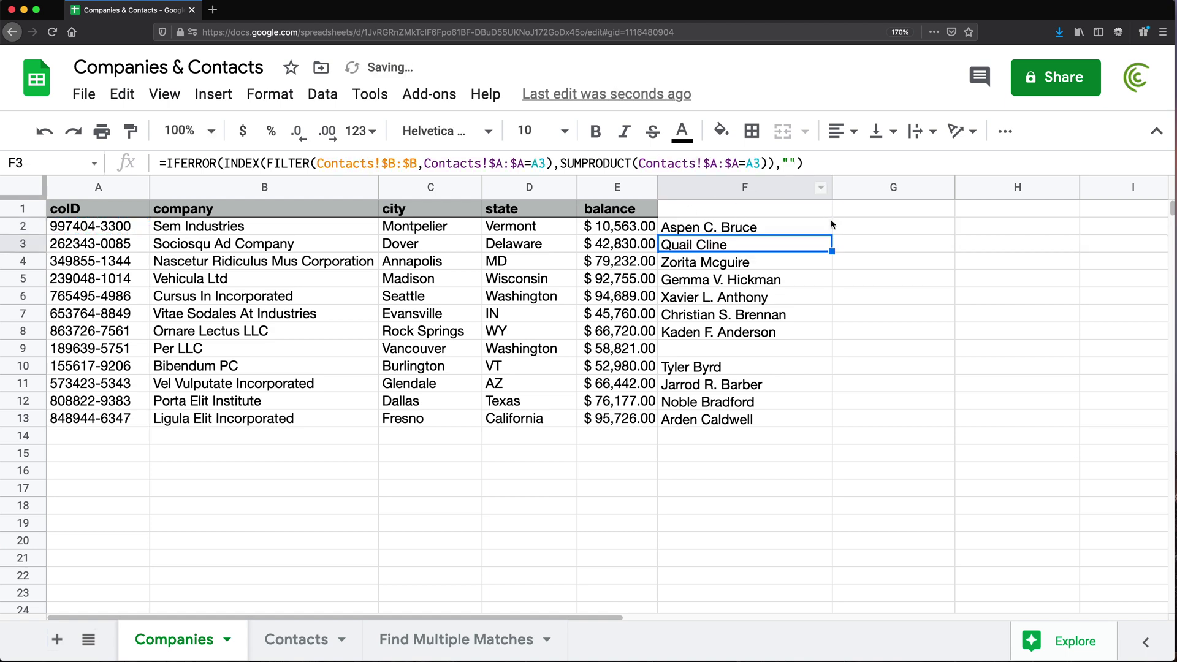
click(828, 230)
drag(831, 234, 788, 422)
click(723, 231)
double_click(723, 232)
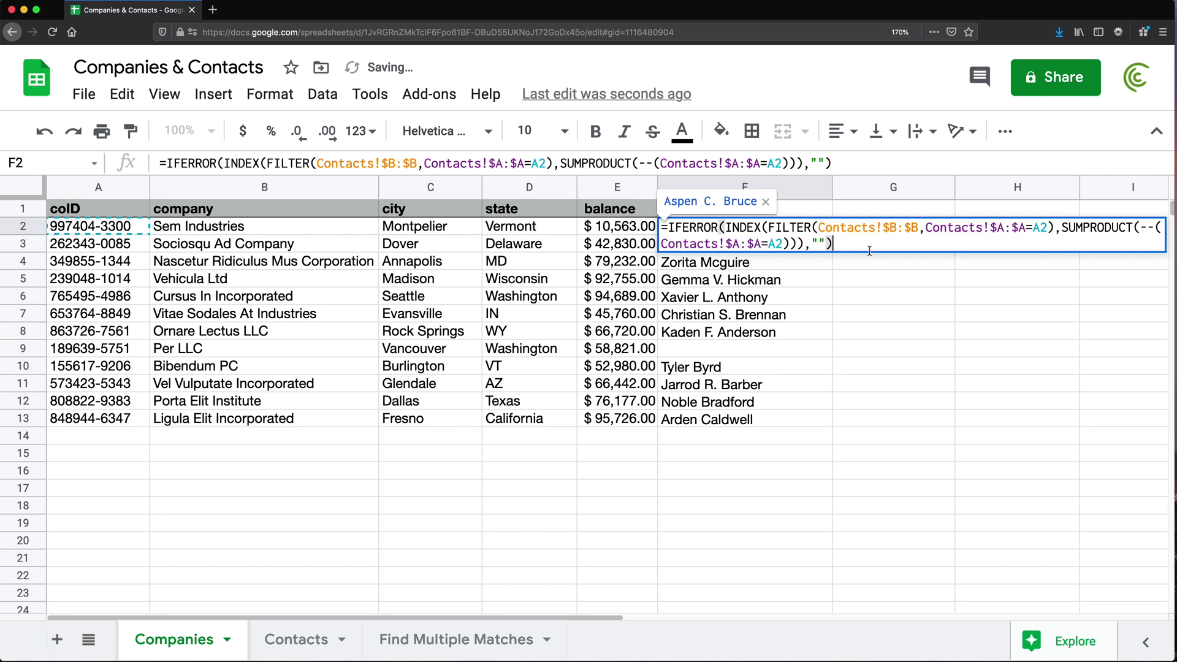